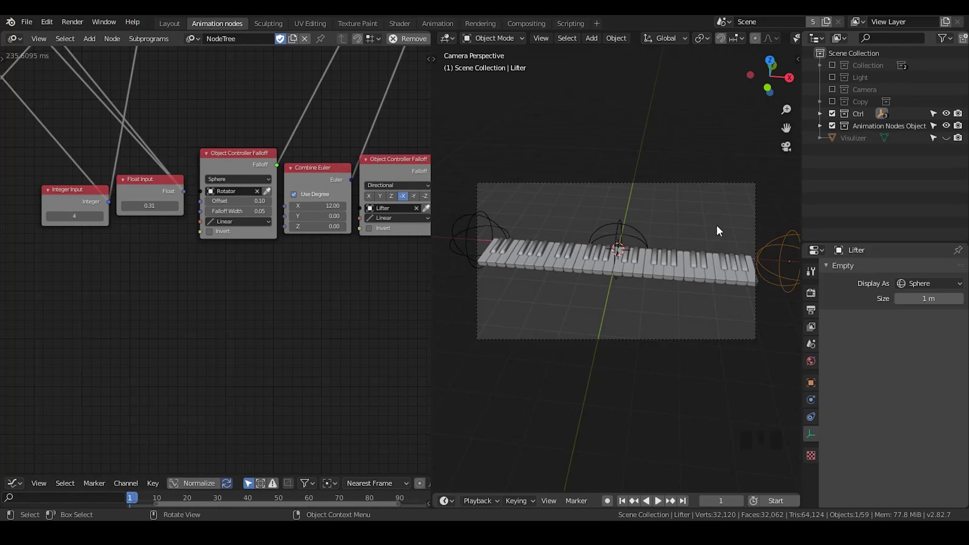
# Abandon a Lifter move, then slide the Rotator empty further left along X.
pyautogui.press('g')
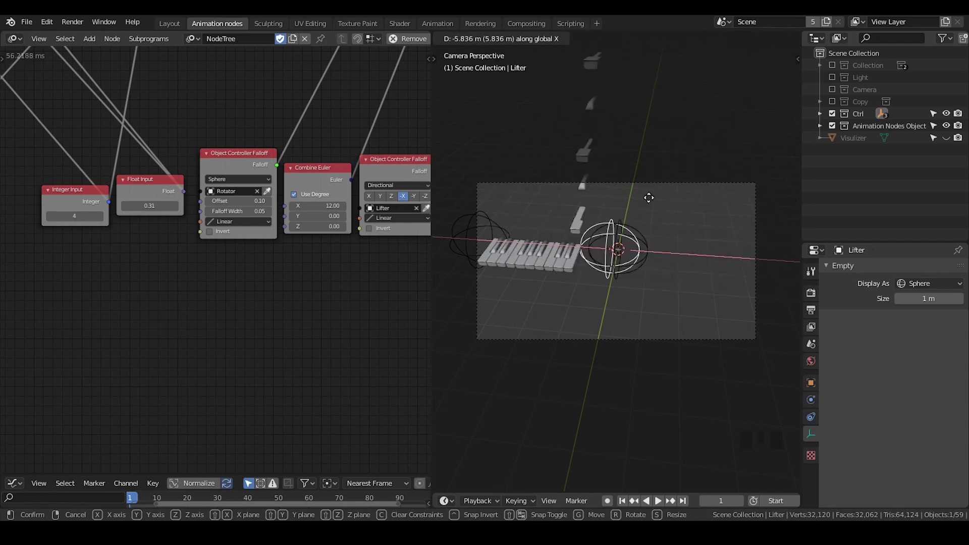
pyautogui.press('Escape')
pyautogui.click(493, 227)
pyautogui.press('g')
pyautogui.press('x')
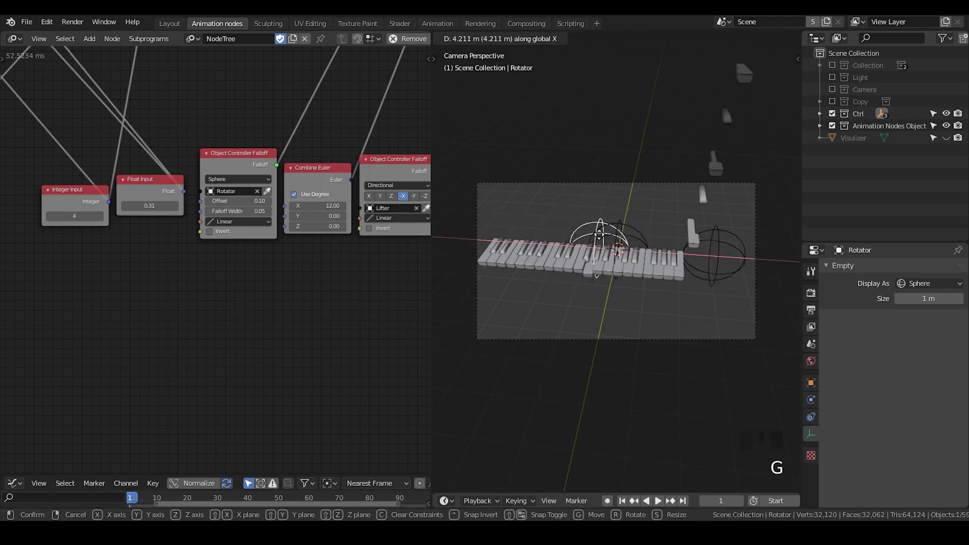
pyautogui.click(580, 242)
# Raise the Integer Input to 5 to give the piano more keys.
pyautogui.middleClick(136, 245)
pyautogui.moveTo(137, 245); pyautogui.dragTo(171, 247, button='middle')
pyautogui.scroll(1, 171, 246)
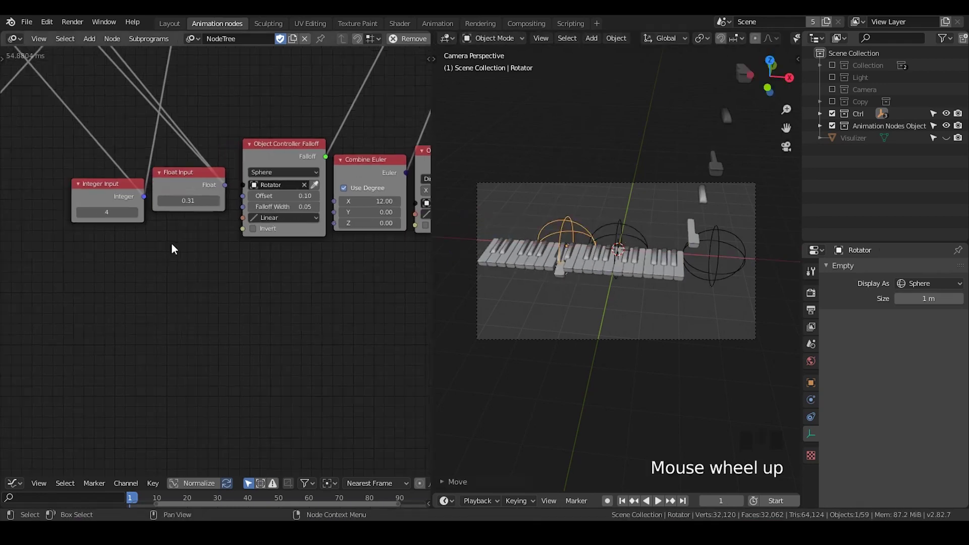
pyautogui.doubleClick(80, 212)
pyautogui.click(79, 212)
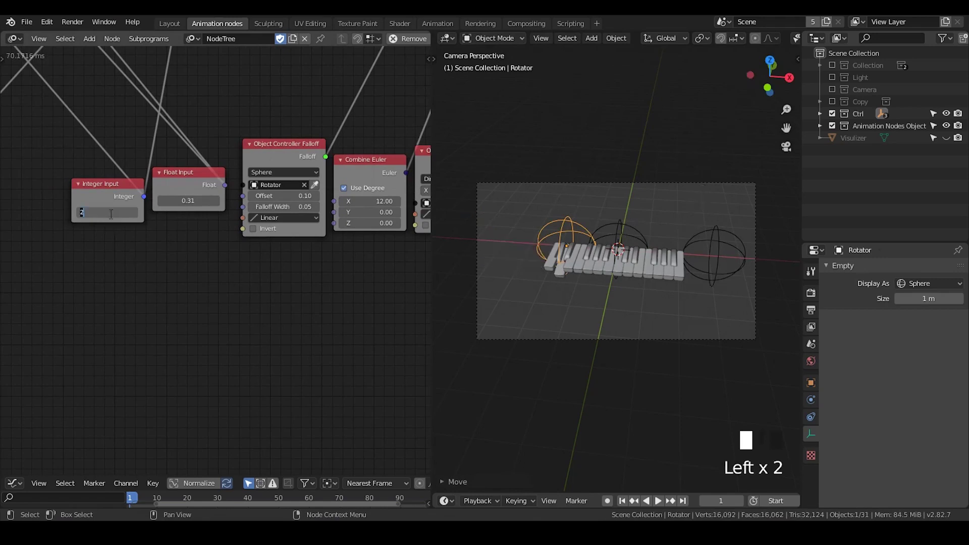
pyautogui.click(134, 212)
pyautogui.tripleClick(133, 212)
pyautogui.tripleClick(133, 212)
pyautogui.doubleClick(133, 212)
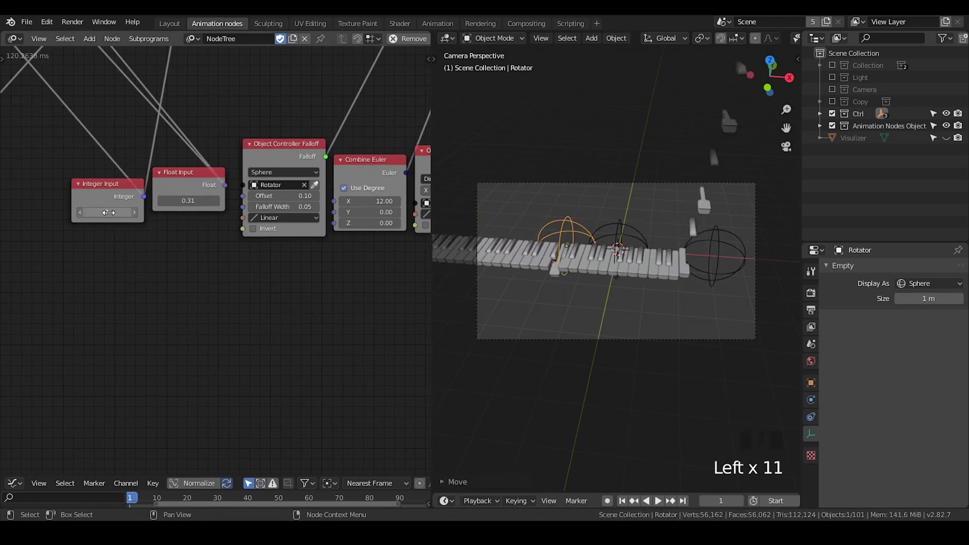
pyautogui.click(109, 212)
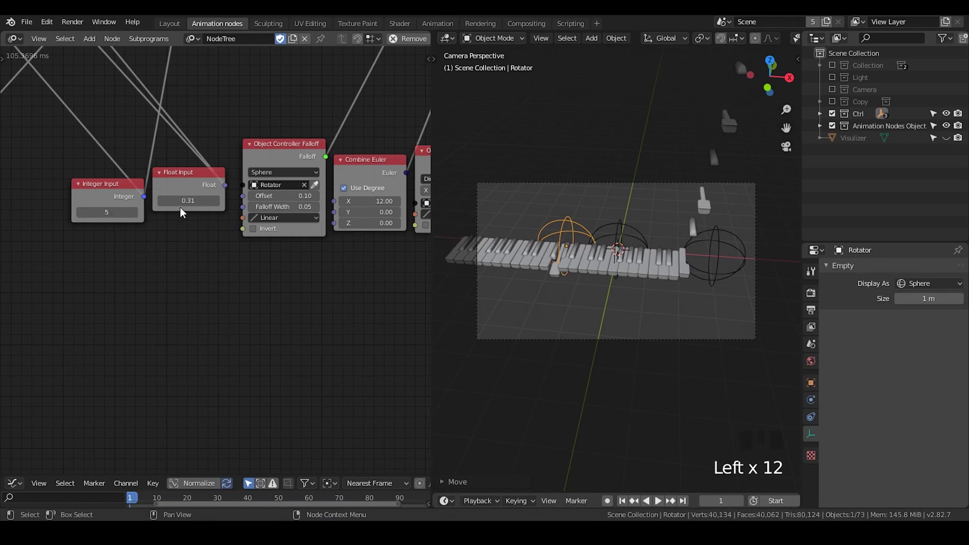
# Nudge the Float Input, then set it back to 0.31.
pyautogui.moveTo(187, 200); pyautogui.dragTo(190, 201)
pyautogui.moveTo(177, 315); pyautogui.dragTo(173, 244, button='middle')
pyautogui.scroll(1, 197, 260)
# Add a 'transform matrix object' Invoke Subprogram node below the falloff nodes and widen it.
pyautogui.hotkey('ctrl', 'a')
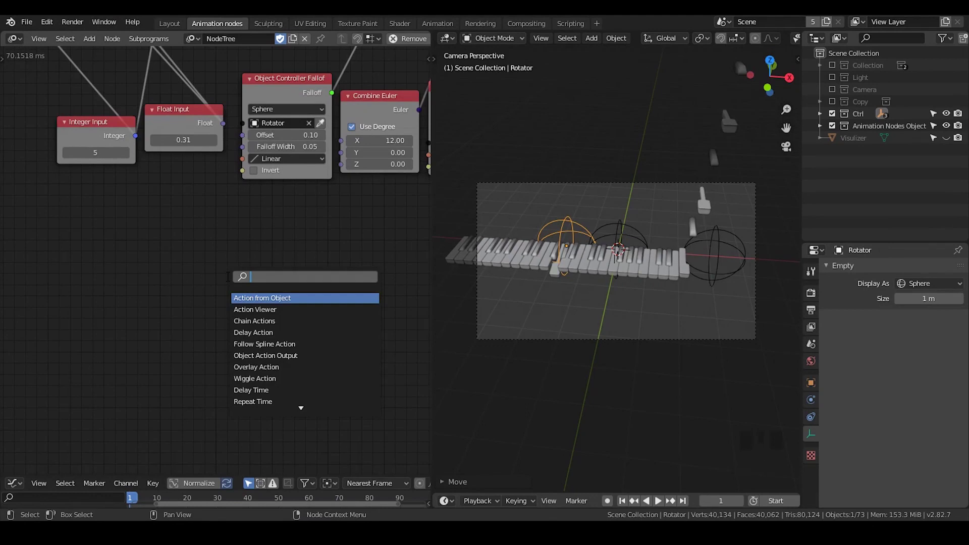
pyautogui.write('trans')
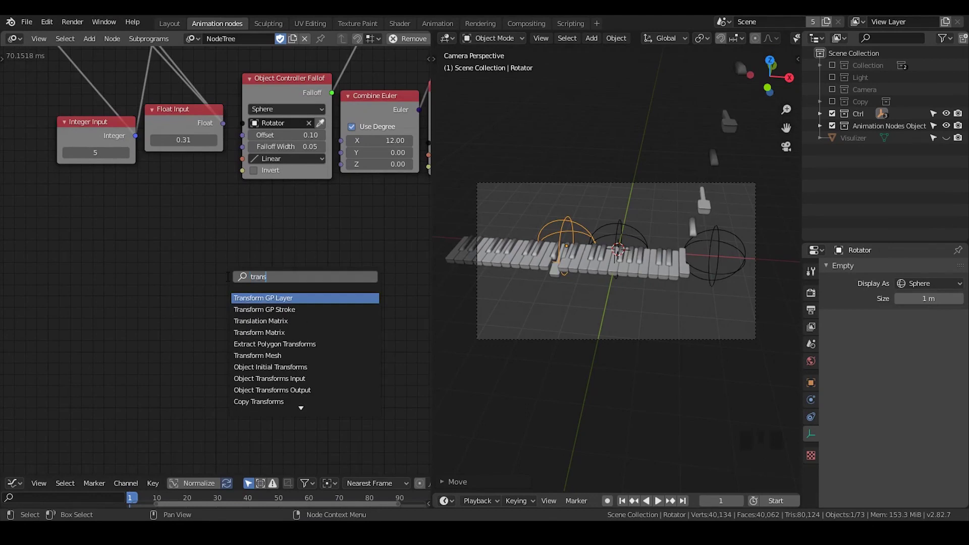
pyautogui.write('form')
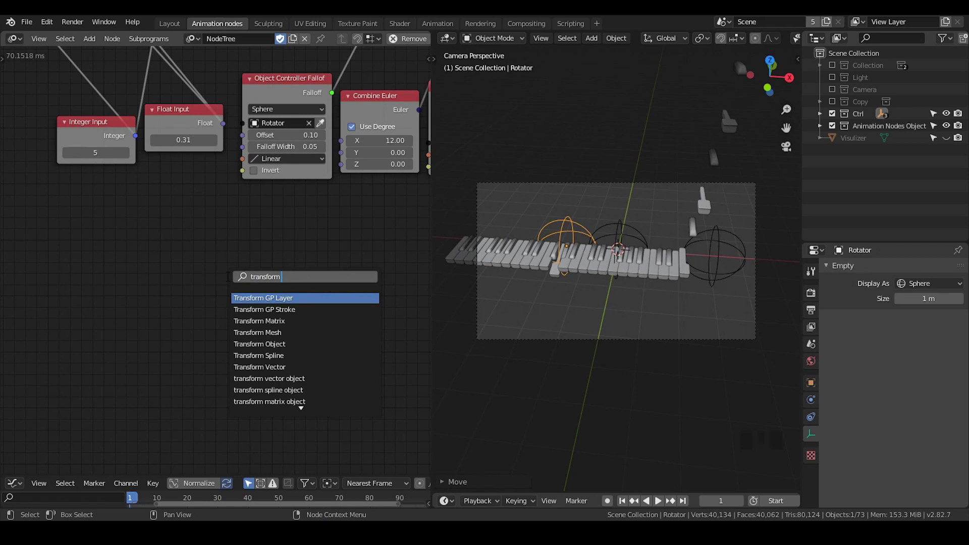
pyautogui.write(' matrix')
pyautogui.press('Down')
pyautogui.press('Return')
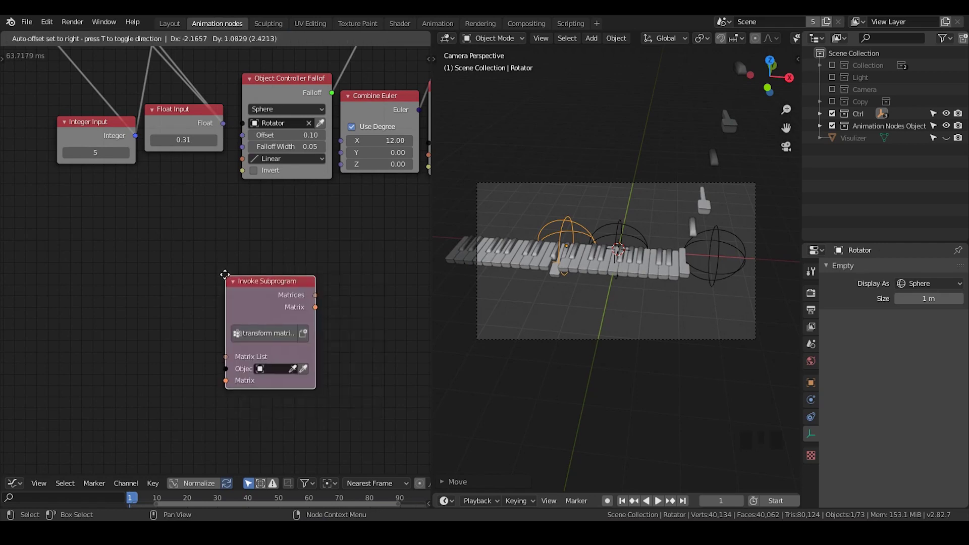
pyautogui.click(233, 272)
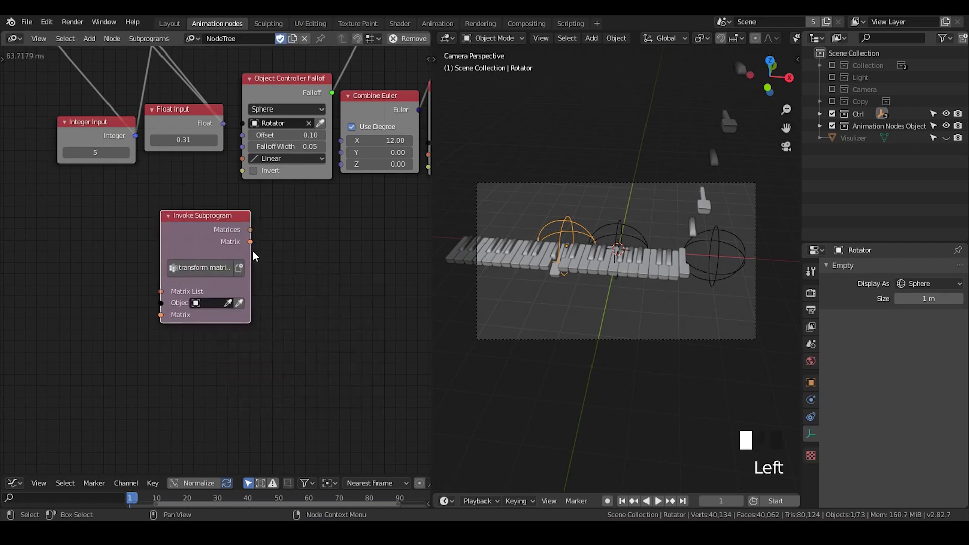
pyautogui.moveTo(249, 249); pyautogui.dragTo(305, 249)
pyautogui.click(304, 249)
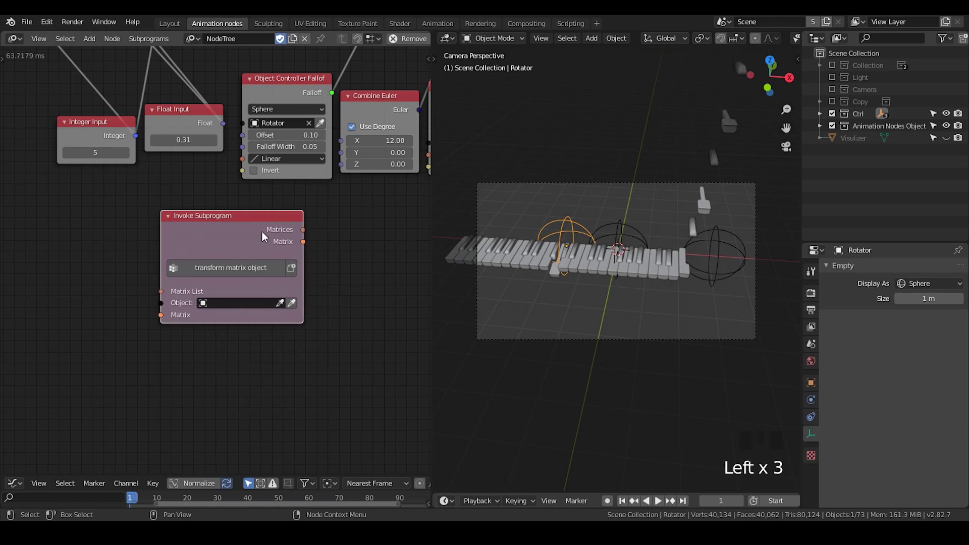
# Try scaling, Y-moving and X-rotating the piano's Parent empty, then delete the Invoke Subprogram node.
pyautogui.click(819, 114)
pyautogui.click(858, 137)
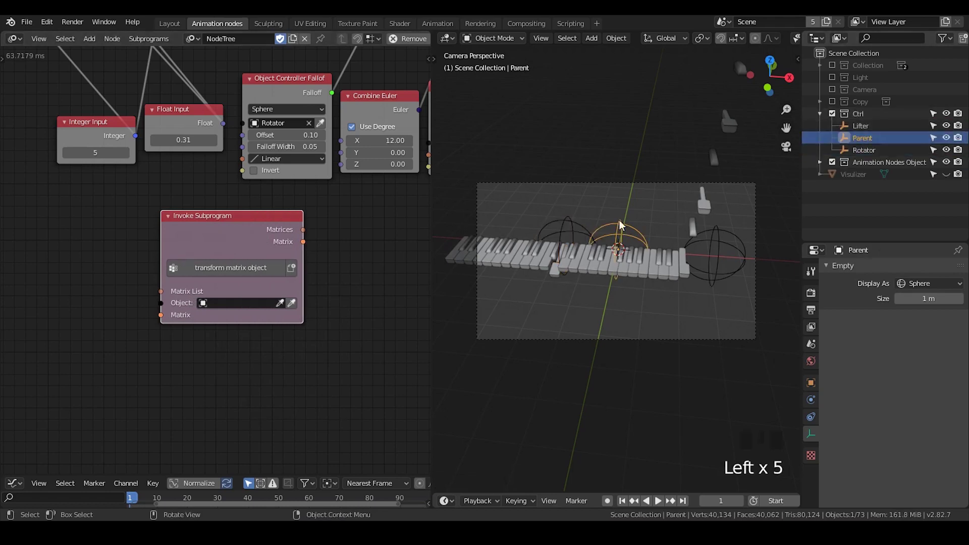
pyautogui.press('s')
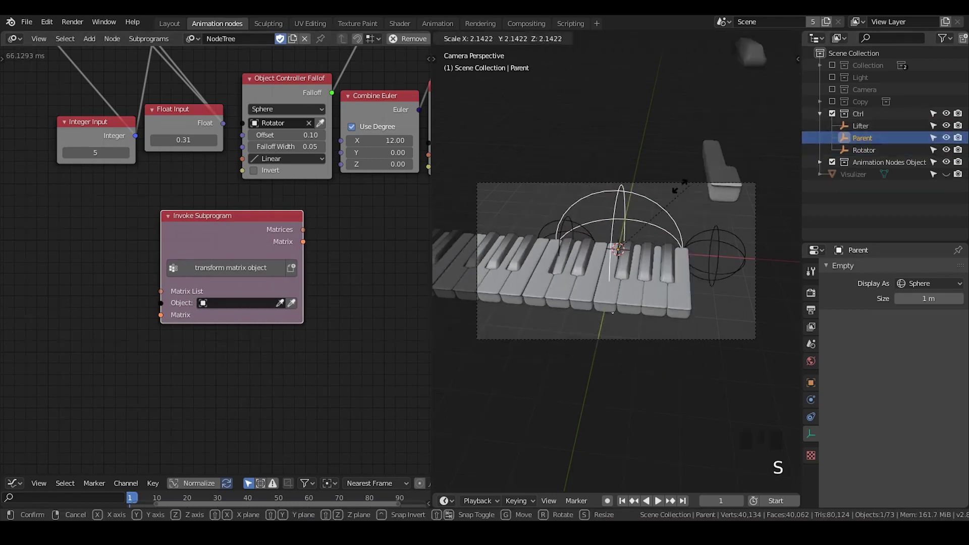
pyautogui.click(662, 207)
pyautogui.press('g')
pyautogui.press('y')
pyautogui.click(667, 173)
pyautogui.press('r')
pyautogui.press('x')
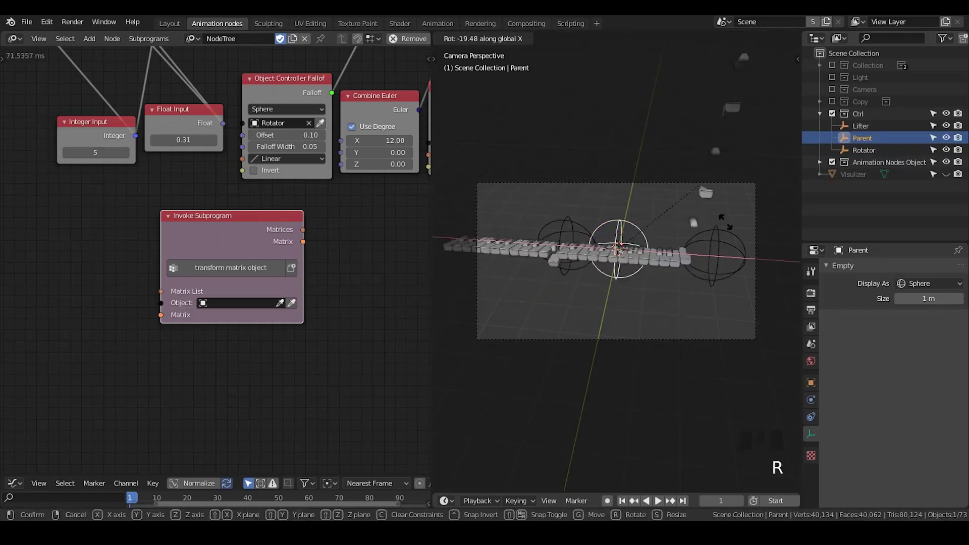
pyautogui.click(624, 207)
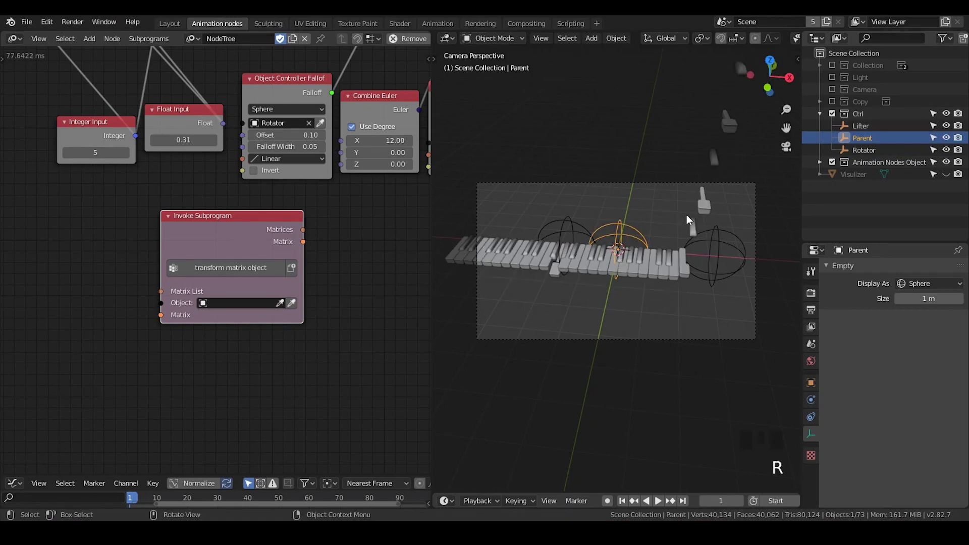
pyautogui.press('x')
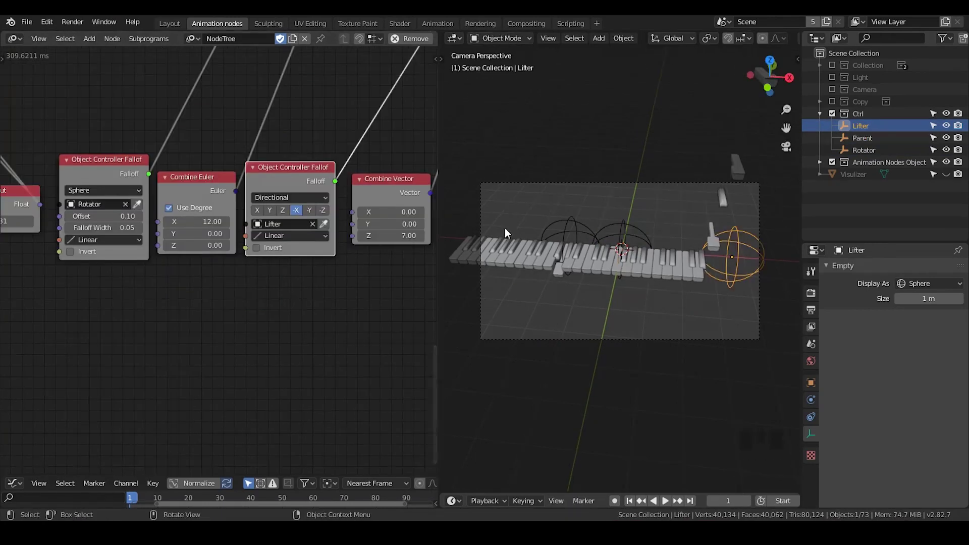
# Unhide and select the Visulizer plane, checking its grid in Edit Mode.
pyautogui.click(873, 174)
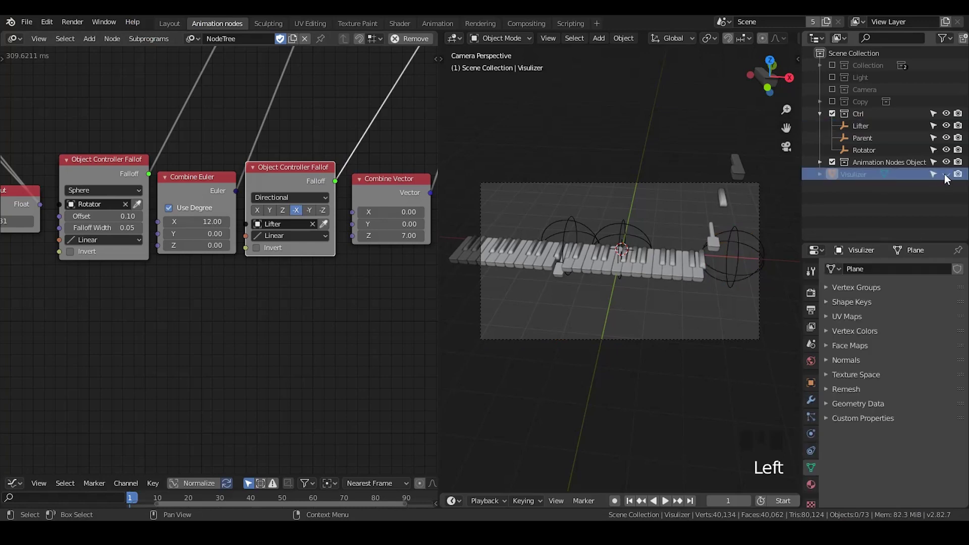
pyautogui.click(946, 174)
pyautogui.click(611, 327)
pyautogui.press('Tab')
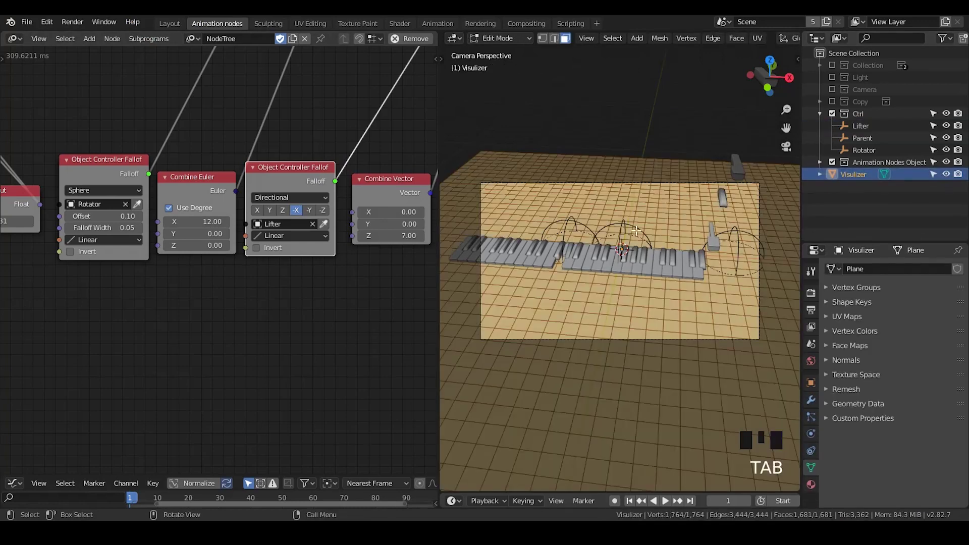
pyautogui.press('Tab')
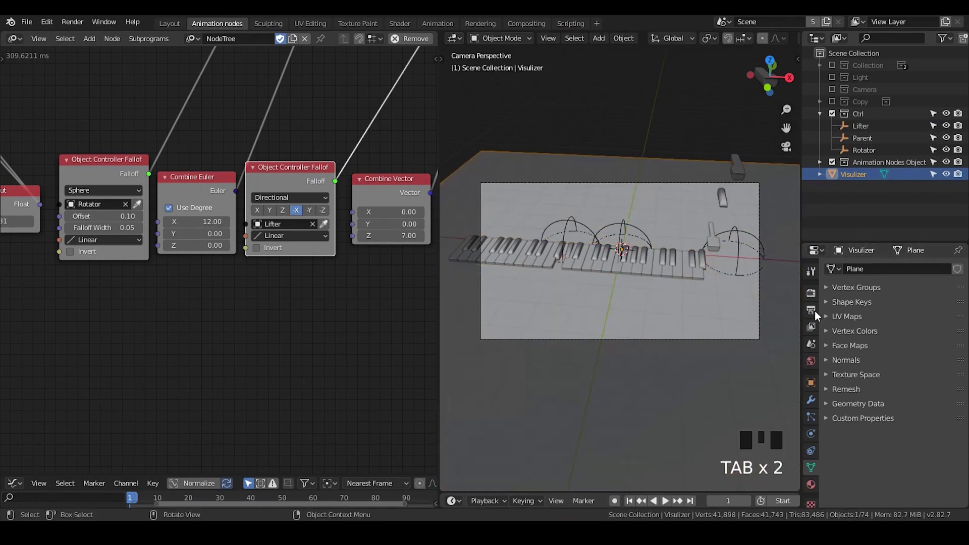
# Inspect the plane's vertex colour layers, adding and removing Col.001.
pyautogui.click(829, 332)
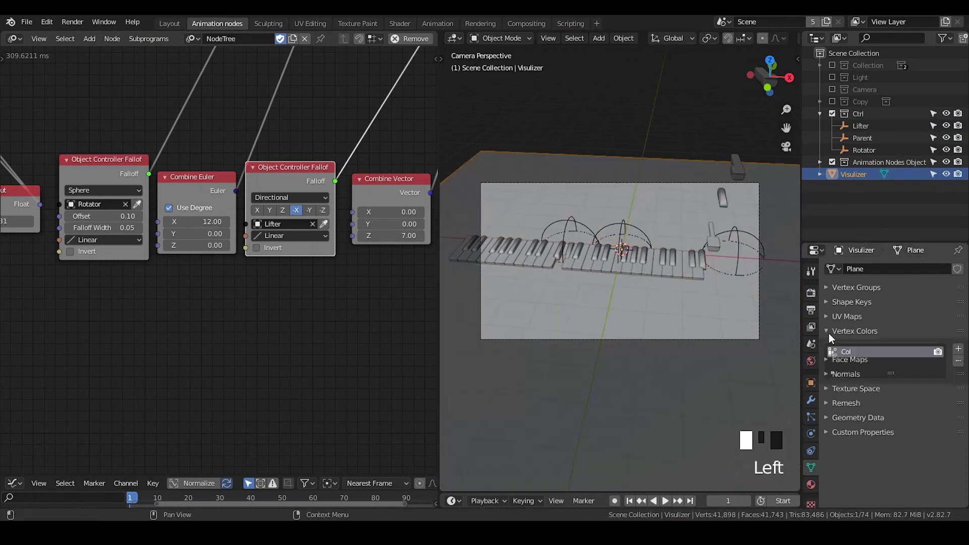
pyautogui.click(958, 349)
pyautogui.click(958, 362)
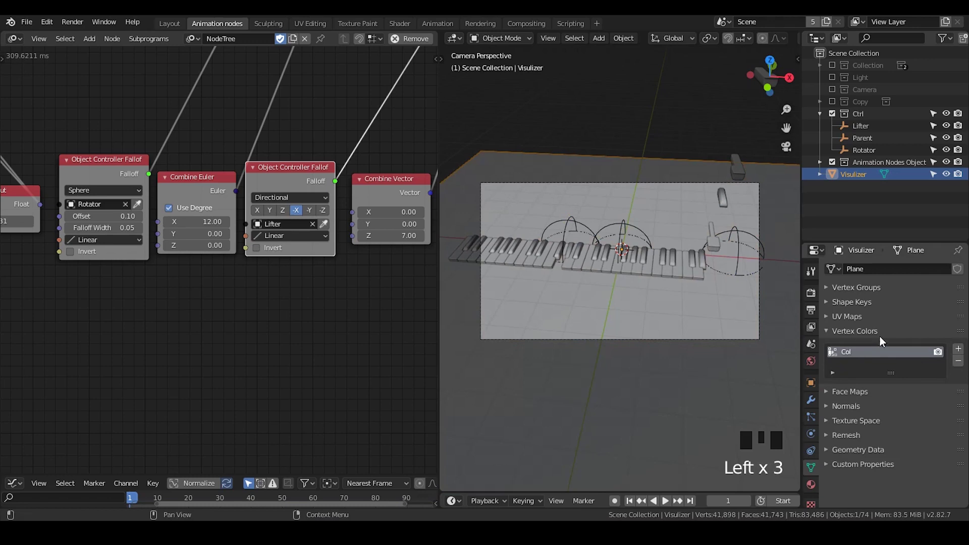
# Check the Helper Material's Vertex Color to Base Color link in the Shader workspace.
pyautogui.click(810, 485)
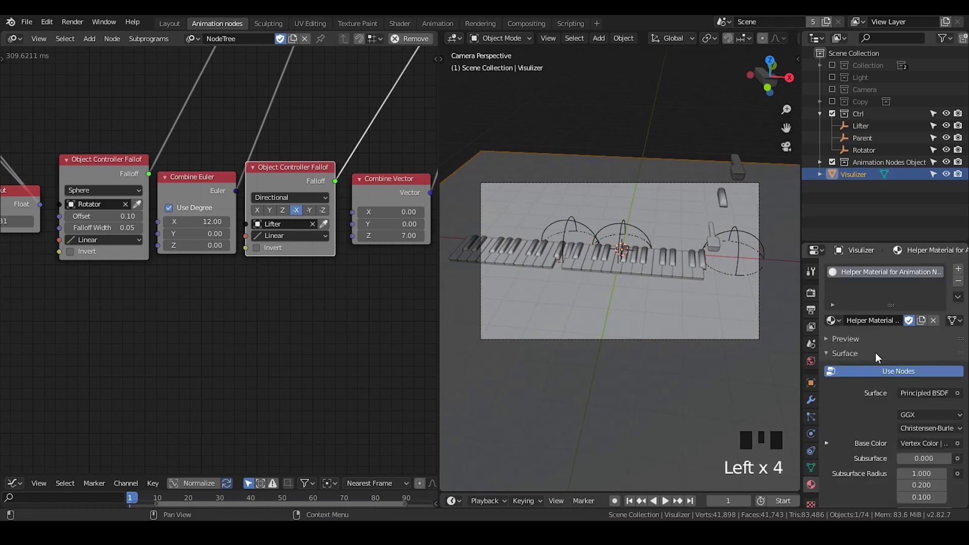
pyautogui.click(399, 23)
pyautogui.click(400, 23)
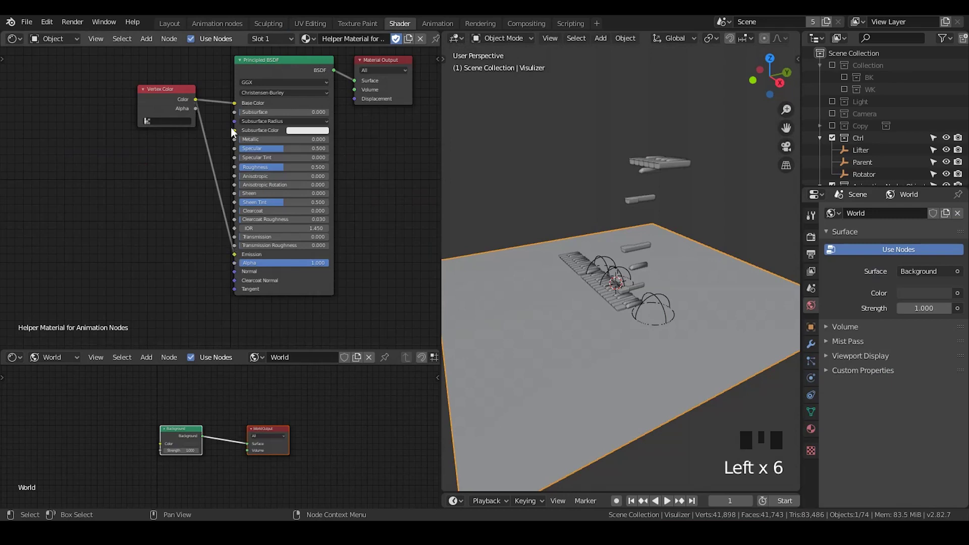
pyautogui.moveTo(234, 103)
pyautogui.mouseDown()
pyautogui.moveTo(231, 117)
pyautogui.moveTo(230, 103)
pyautogui.mouseUp()
pyautogui.click(225, 24)
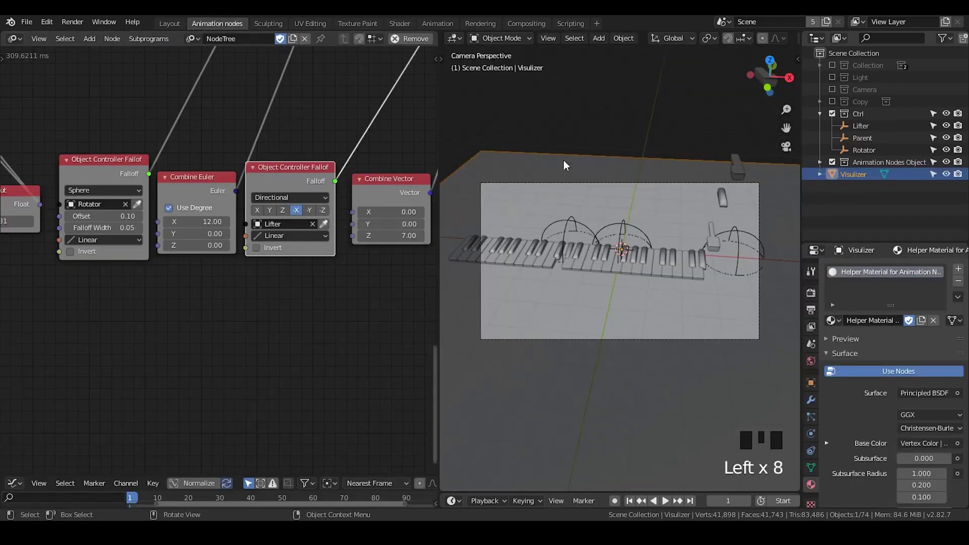
# Add a 'VC transition loop' Invoke Subprogram node beside the falloff nodes and widen it.
pyautogui.moveTo(268, 331); pyautogui.dragTo(250, 292, button='middle')
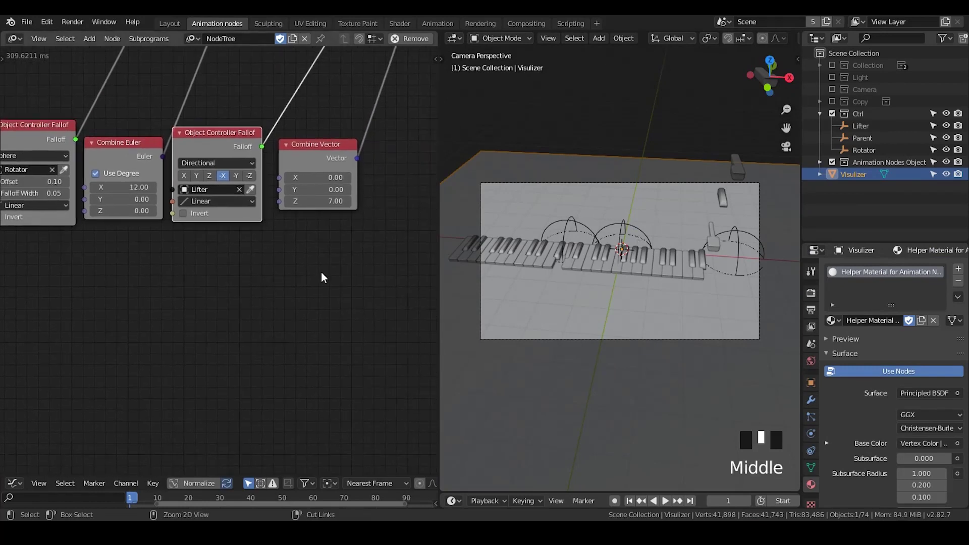
pyautogui.hotkey('ctrl', 'a')
pyautogui.write('vc')
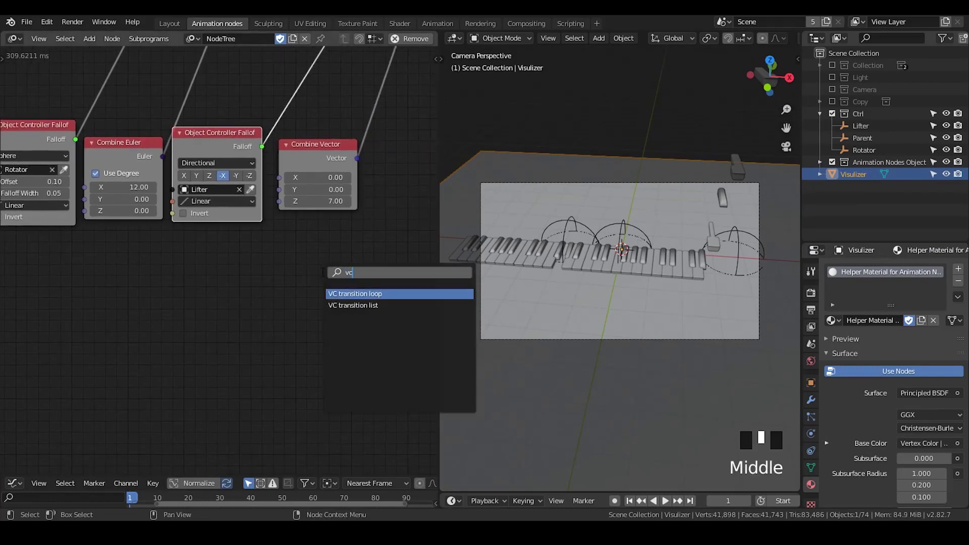
pyautogui.press('Return')
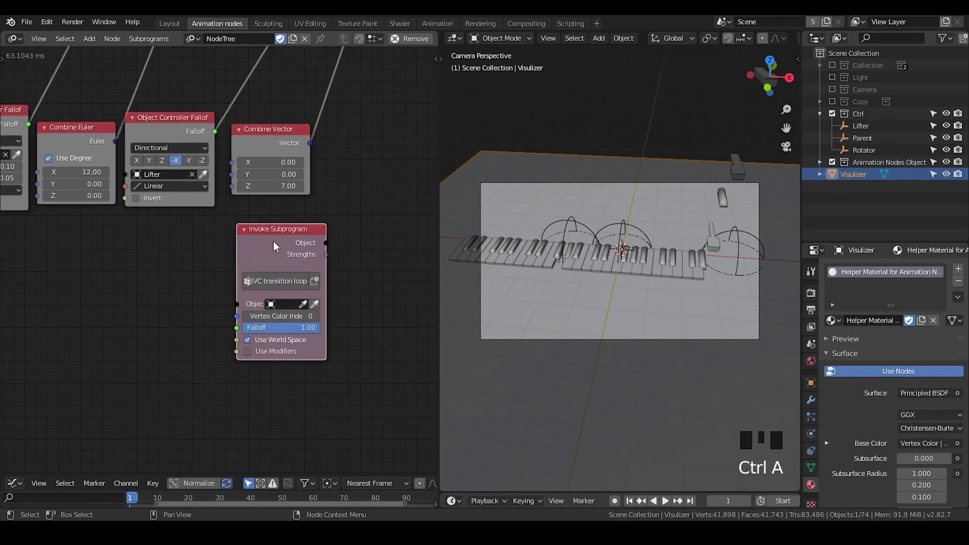
pyautogui.moveTo(324, 267); pyautogui.dragTo(373, 266)
pyautogui.moveTo(289, 303); pyautogui.dragTo(297, 295)
# Feed the falloff into its Falloff input, target Visulizer, and switch to Material Preview.
pyautogui.moveTo(215, 131); pyautogui.dragTo(244, 319)
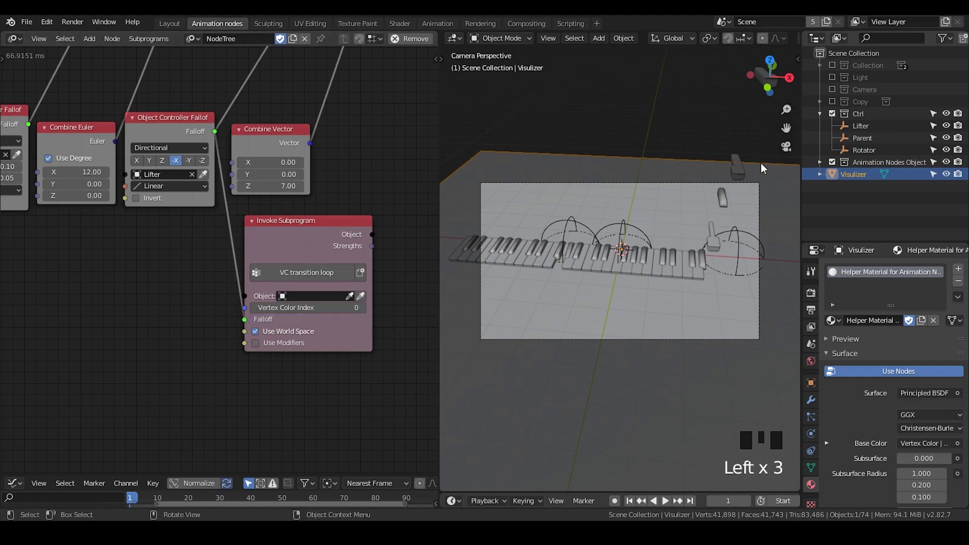
pyautogui.click(865, 172)
pyautogui.click(361, 296)
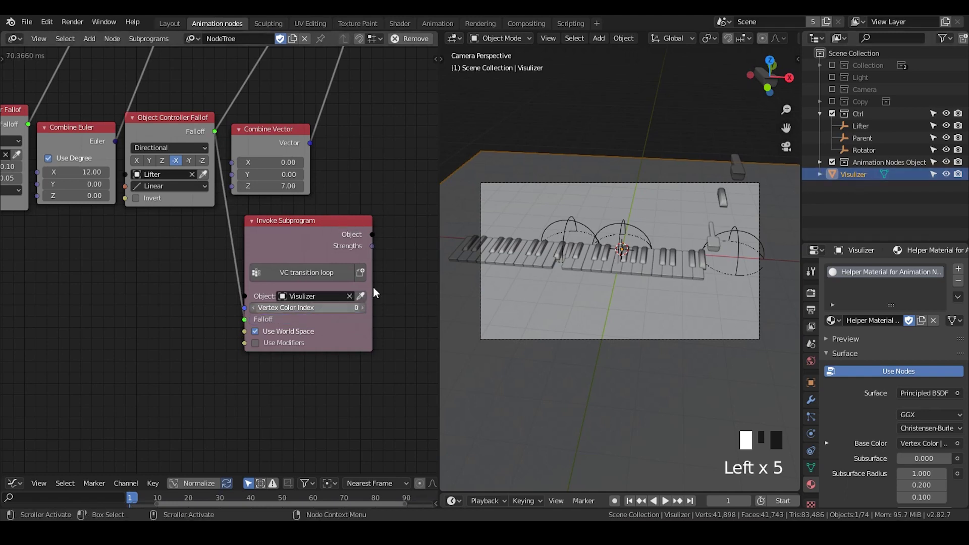
pyautogui.moveTo(765, 51); pyautogui.dragTo(768, 56, button='middle')
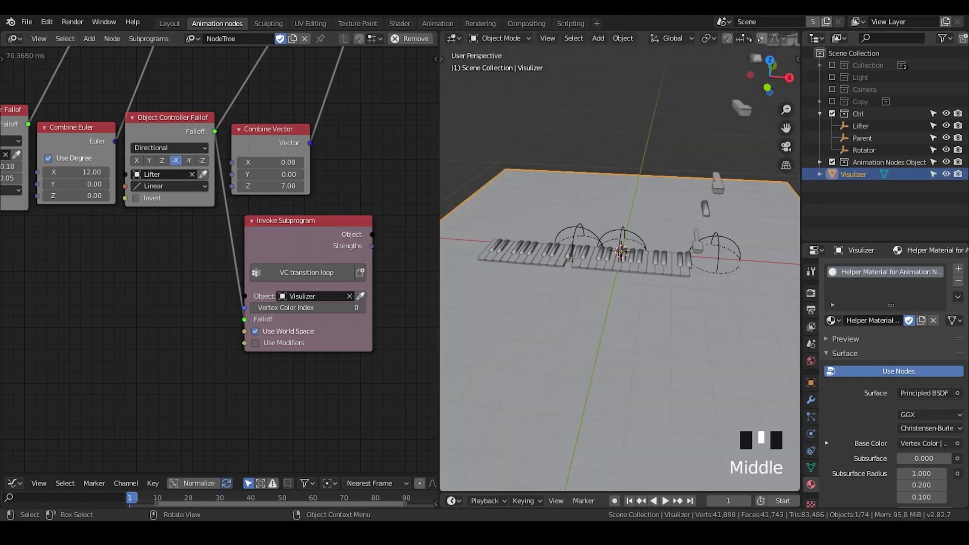
pyautogui.scroll(-5, 770, 40)
pyautogui.click(767, 39)
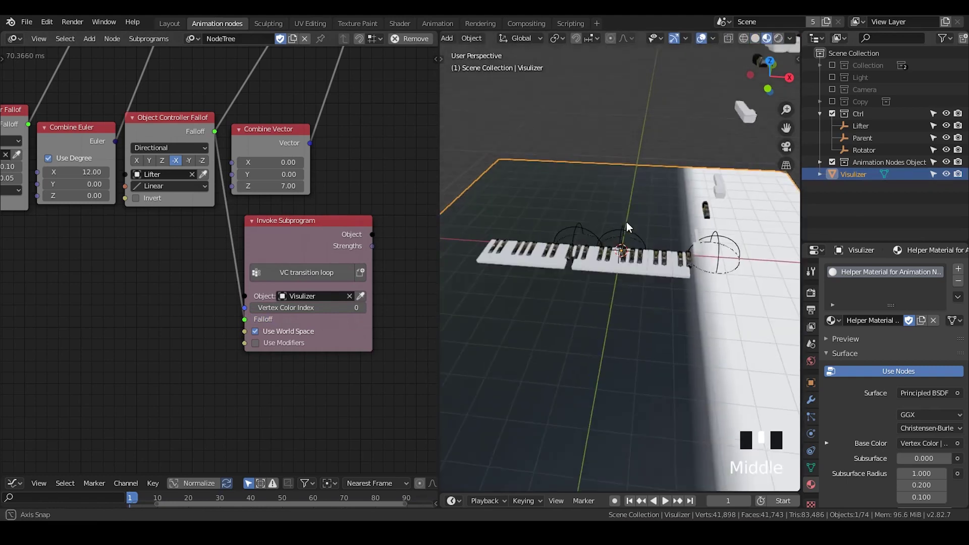
# Try Rendered shading, then dim the world lighting strength in Material Preview.
pyautogui.click(778, 39)
pyautogui.keyDown('shift'); pyautogui.moveTo(701, 252); pyautogui.dragTo(690, 180, button='middle'); pyautogui.keyUp('shift')
pyautogui.click(723, 212)
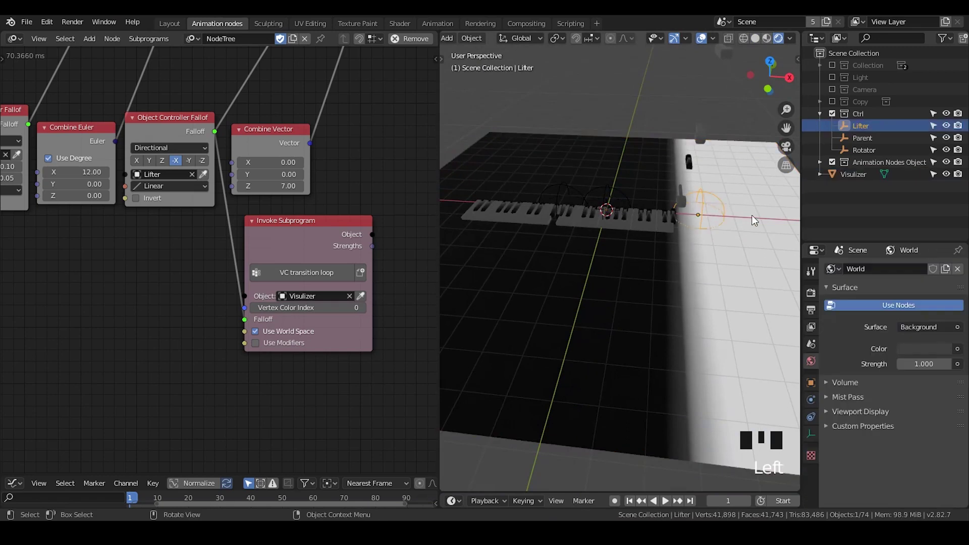
pyautogui.press('g')
pyautogui.press('x')
pyautogui.rightClick(700, 215)
pyautogui.click(767, 39)
pyautogui.click(789, 39)
pyautogui.moveTo(777, 183)
pyautogui.mouseDown()
pyautogui.moveTo(727, 182)
pyautogui.moveTo(767, 182)
pyautogui.mouseUp()
pyautogui.click(790, 40)
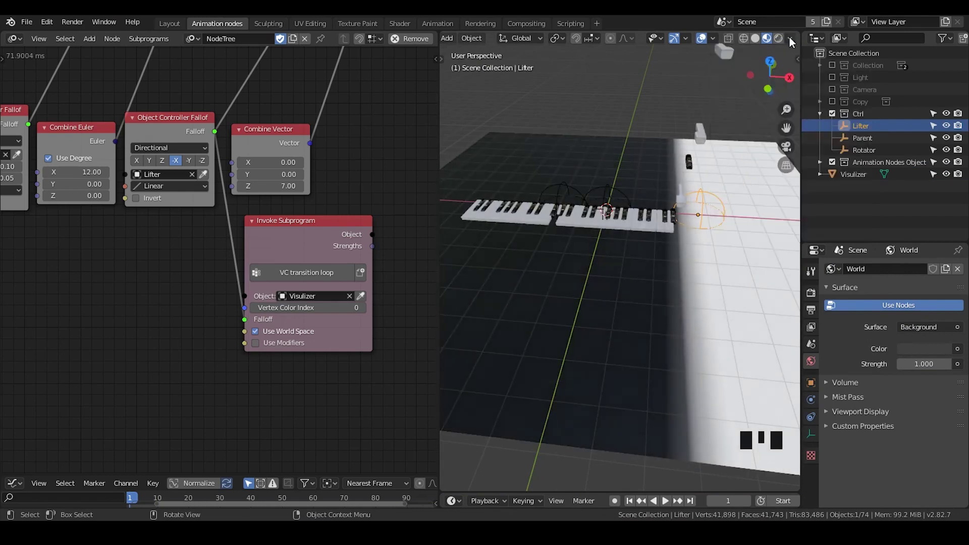
# Slide the Lifter sideways along X in Rendered view to test the falloff.
pyautogui.click(721, 208)
pyautogui.click(719, 209)
pyautogui.moveTo(719, 209)
pyautogui.mouseDown()
pyautogui.moveTo(747, 210)
pyautogui.moveTo(682, 211)
pyautogui.mouseUp()
pyautogui.click(779, 38)
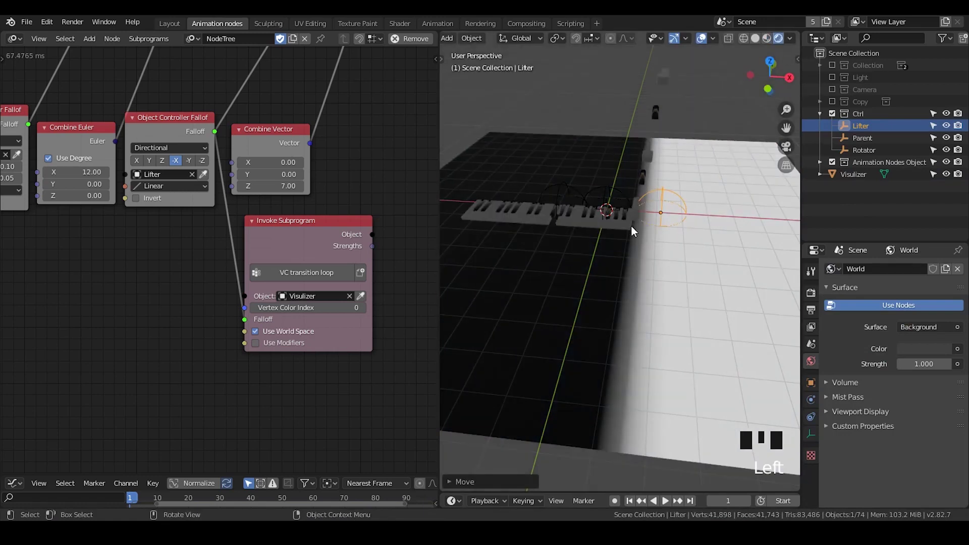
pyautogui.press('g')
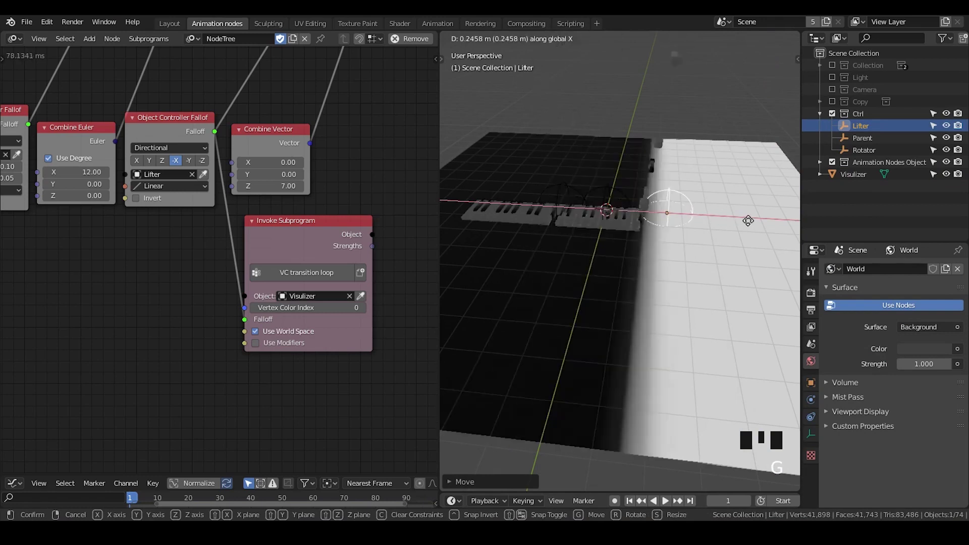
pyautogui.click(692, 226)
pyautogui.click(732, 220)
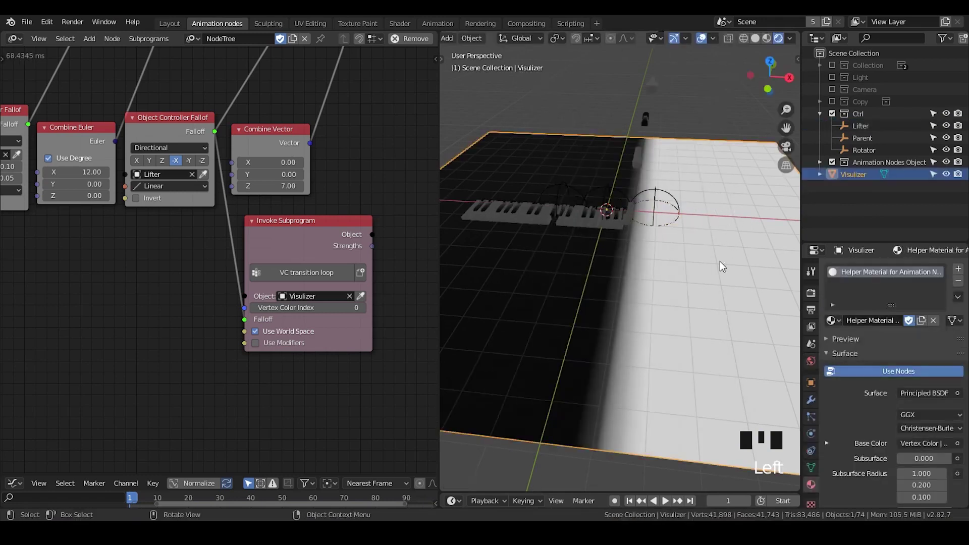
# Lower the Combine Vector Z value to 4.99.
pyautogui.click(569, 165)
pyautogui.click(729, 161)
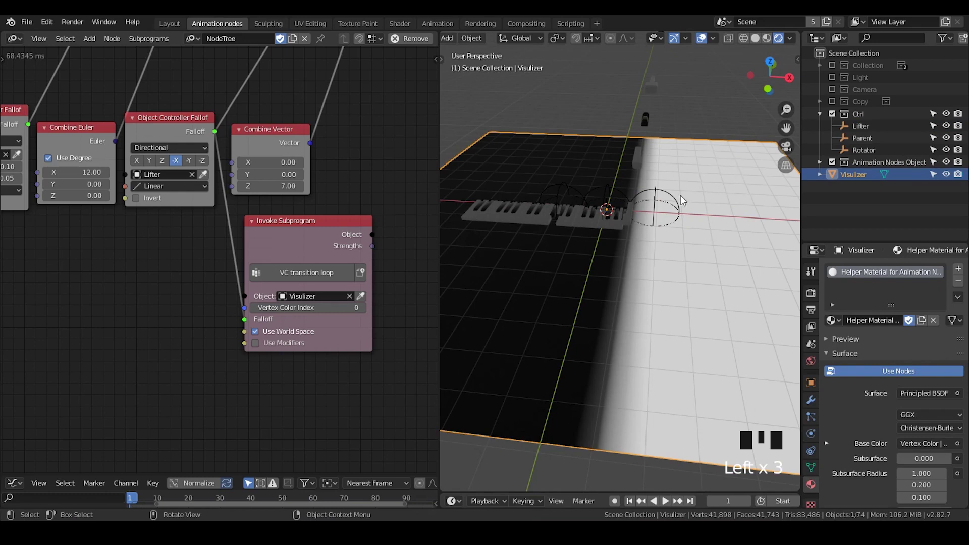
pyautogui.moveTo(246, 140); pyautogui.dragTo(250, 131)
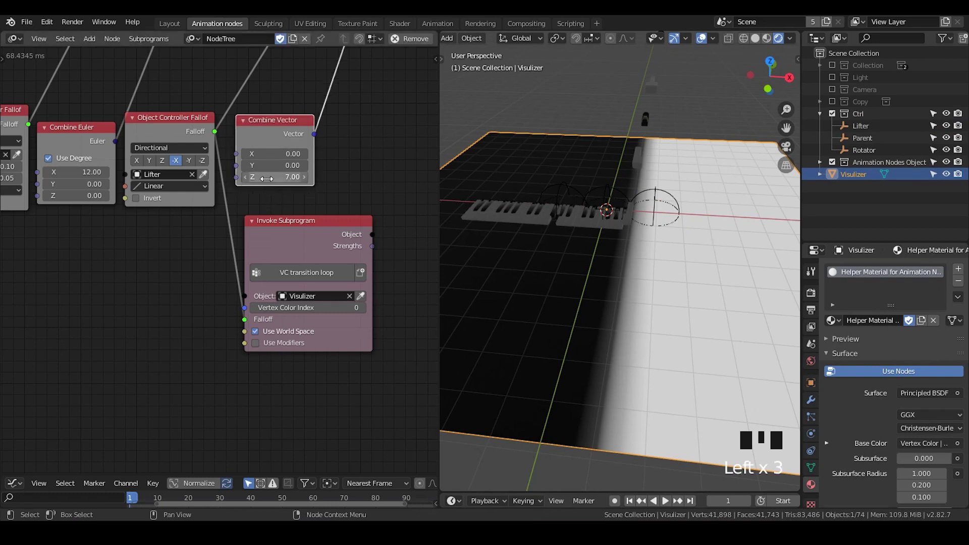
pyautogui.moveTo(275, 177); pyautogui.dragTo(243, 176)
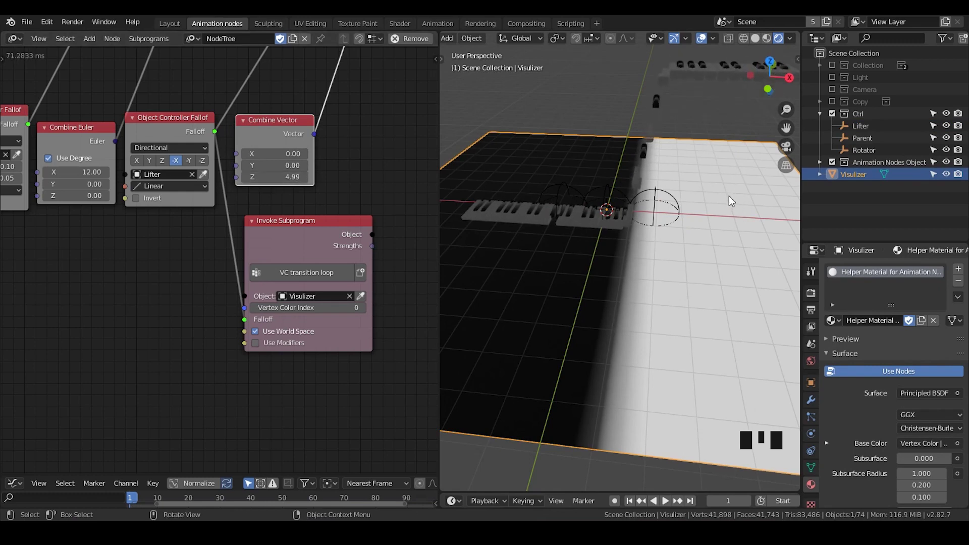
# Move the Lifter further left, then begin another X-axis move.
pyautogui.doubleClick(669, 201)
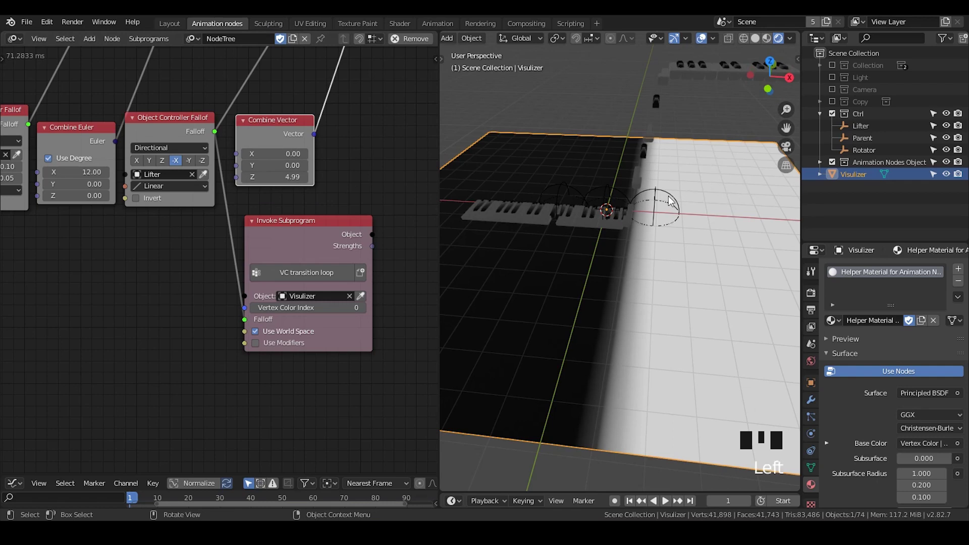
pyautogui.press('g')
pyautogui.click(708, 195)
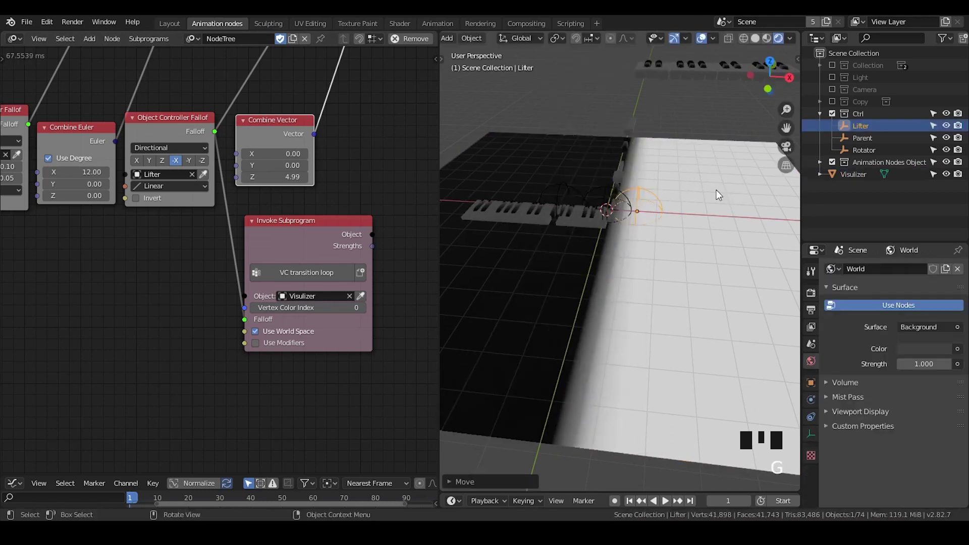
pyautogui.press('g')
pyautogui.press('x')
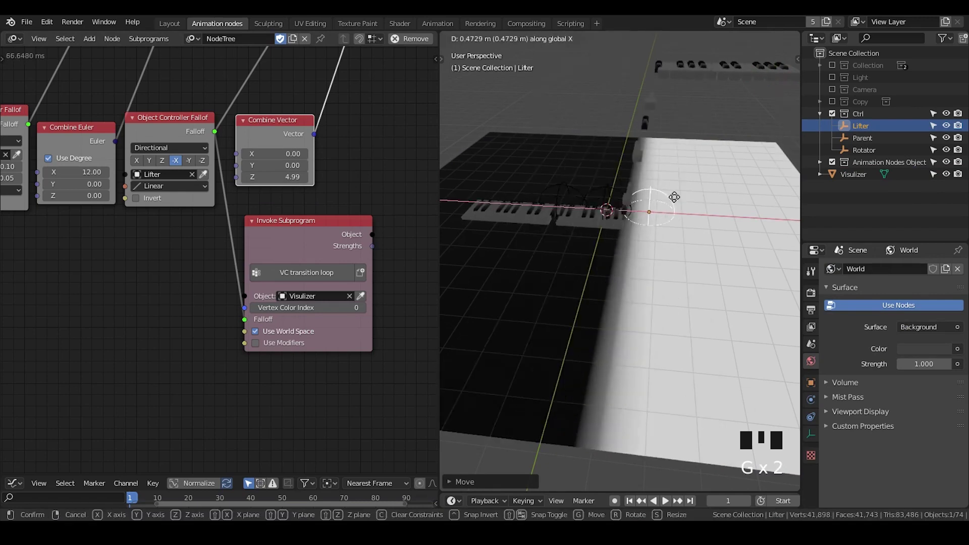
# Link the Rotator's Sphere falloff output to the VC transition loop's Falloff input.
pyautogui.rightClick(674, 197)
pyautogui.moveTo(303, 220); pyautogui.dragTo(156, 233)
pyautogui.moveTo(151, 232); pyautogui.dragTo(180, 83, button='middle')
pyautogui.moveTo(179, 85); pyautogui.dragTo(147, 178)
pyautogui.moveTo(219, 178); pyautogui.dragTo(321, 298)
# Exclude the Animation Nodes Object collection, leaving the plane dark.
pyautogui.click(832, 162)
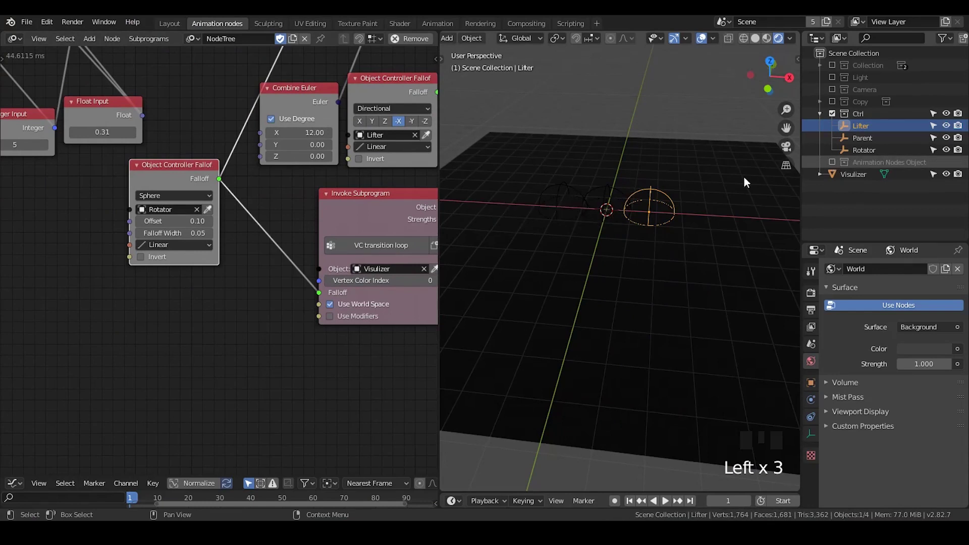
pyautogui.click(564, 186)
pyautogui.click(687, 158)
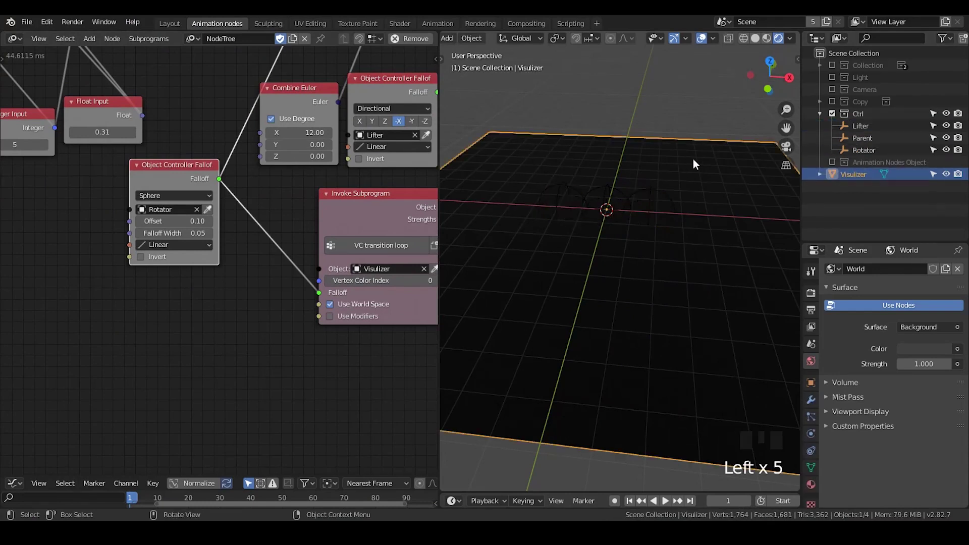
# Move Visulizer into the Ctrl collection in the Outliner.
pyautogui.moveTo(861, 174); pyautogui.dragTo(859, 121)
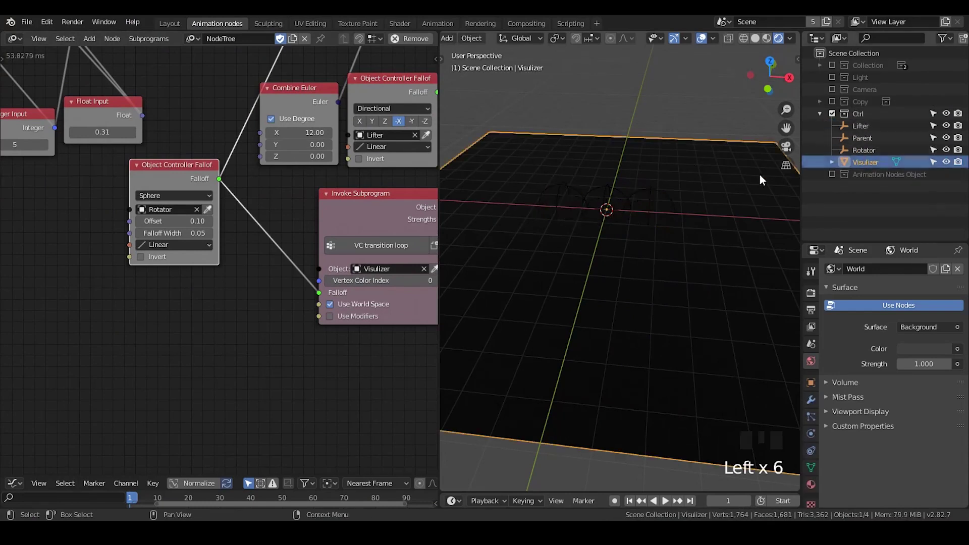
pyautogui.click(575, 191)
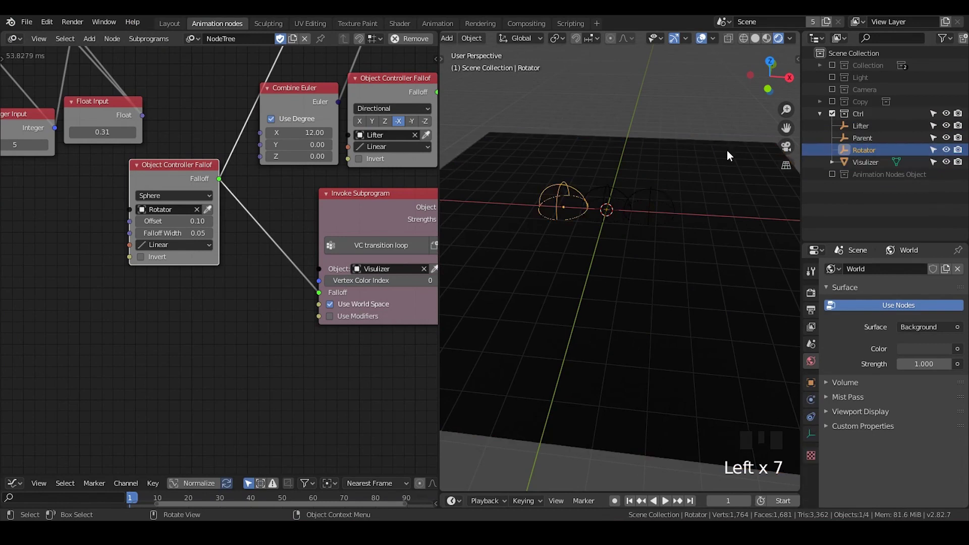
pyautogui.click(172, 233)
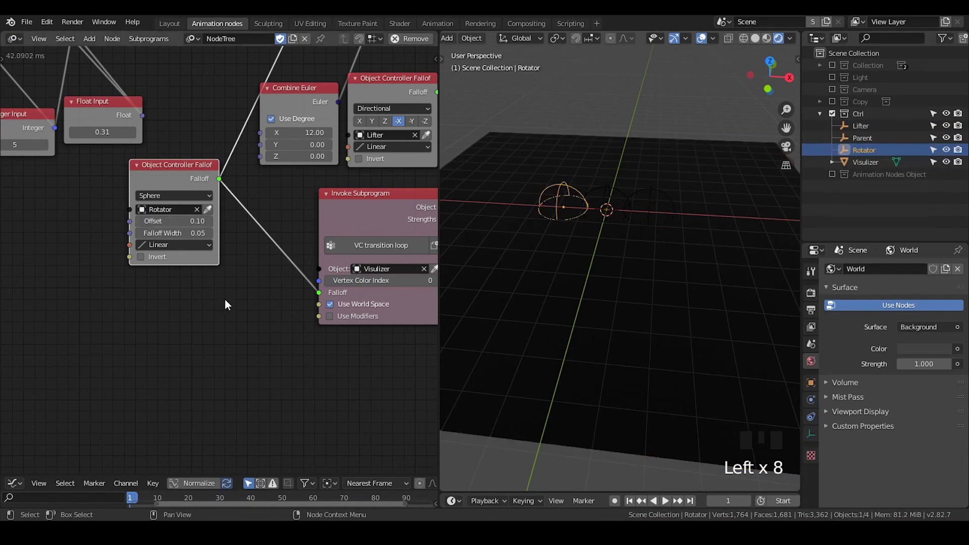
# Set the Sphere falloff's Offset to 0 and Falloff Width to 1.
pyautogui.click(181, 221)
pyautogui.write('0')
pyautogui.click(179, 233)
pyautogui.write('1')
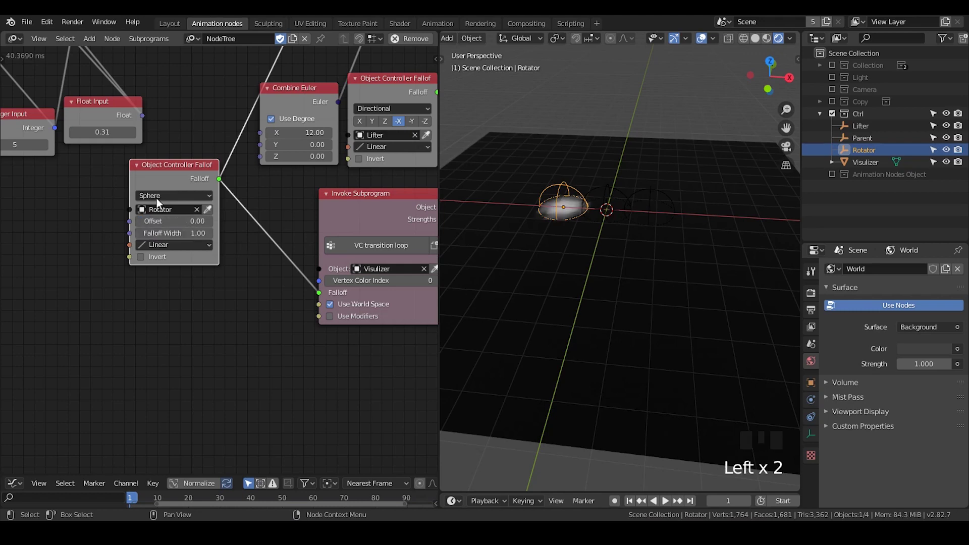
pyautogui.click(595, 193)
pyautogui.click(563, 189)
# Shrink the Visulizer plane and enlarge the Rotator sphere.
pyautogui.press('s')
pyautogui.click(596, 199)
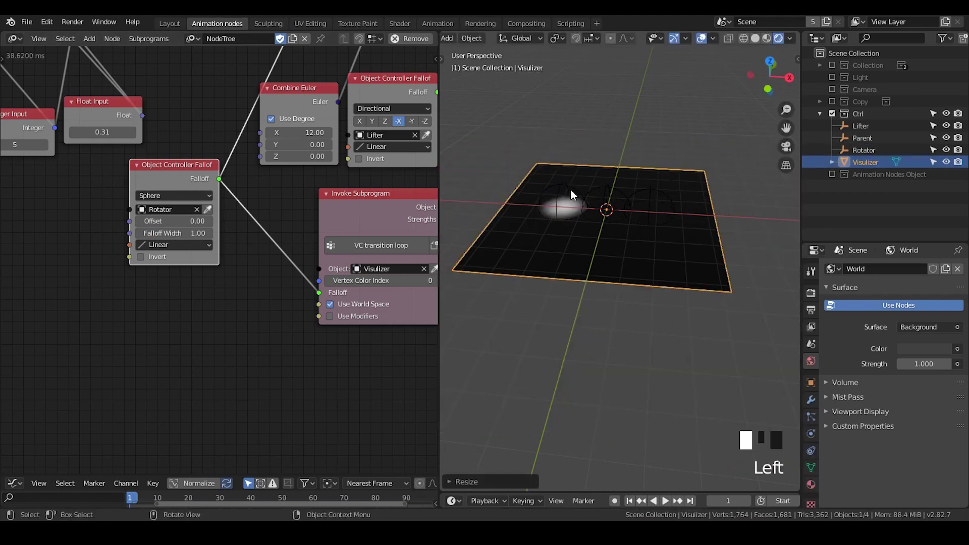
pyautogui.press('s')
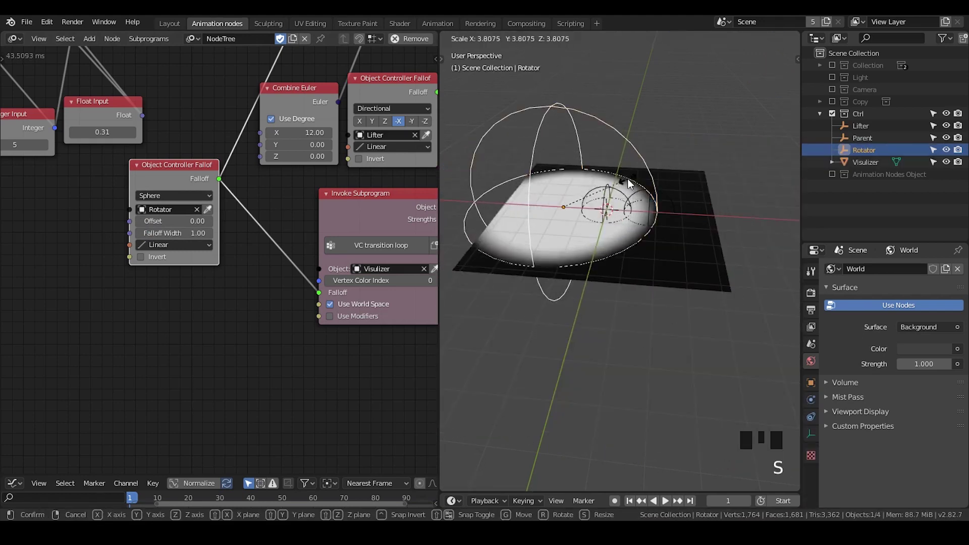
pyautogui.click(628, 178)
pyautogui.keyDown('shift'); pyautogui.moveTo(628, 178); pyautogui.dragTo(653, 250, button='middle'); pyautogui.keyUp('shift')
pyautogui.scroll(-1, 658, 240)
pyautogui.scroll(2, 658, 241)
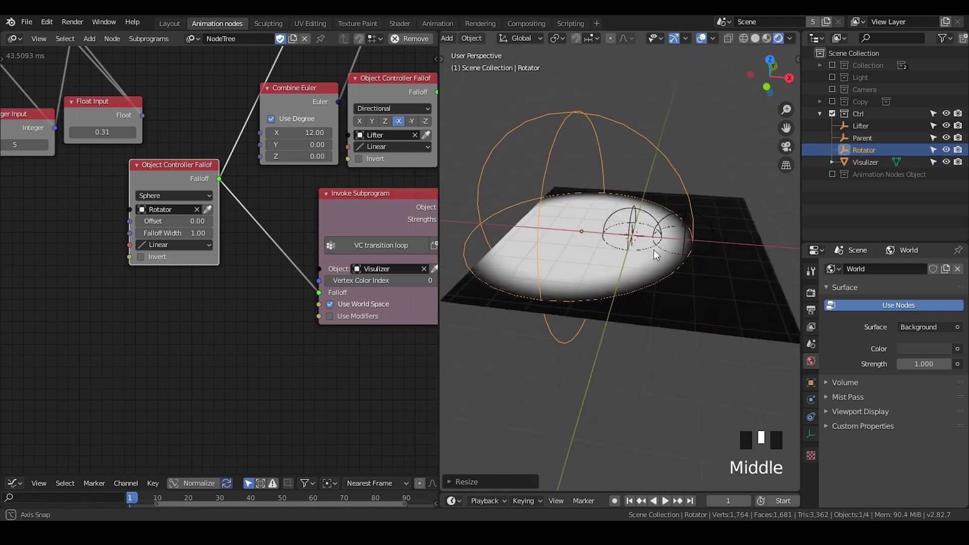
pyautogui.moveTo(664, 212); pyautogui.dragTo(666, 200, button='middle')
# Try the Offset slider, set Falloff Width to 0.00, and select the Visulizer plane.
pyautogui.moveTo(162, 221)
pyautogui.mouseDown()
pyautogui.moveTo(191, 221)
pyautogui.moveTo(162, 222)
pyautogui.mouseUp()
pyautogui.click(167, 233)
pyautogui.write('0')
pyautogui.press('Return')
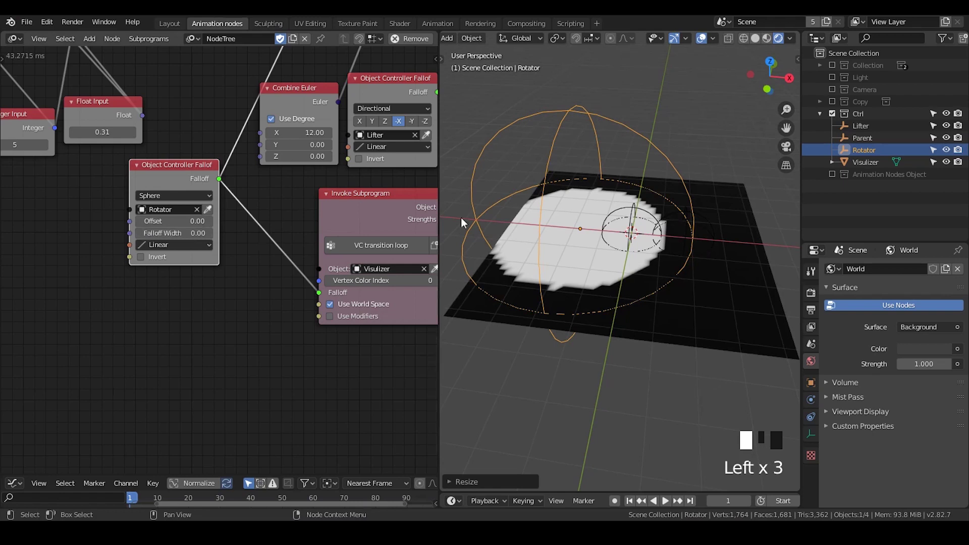
pyautogui.click(646, 135)
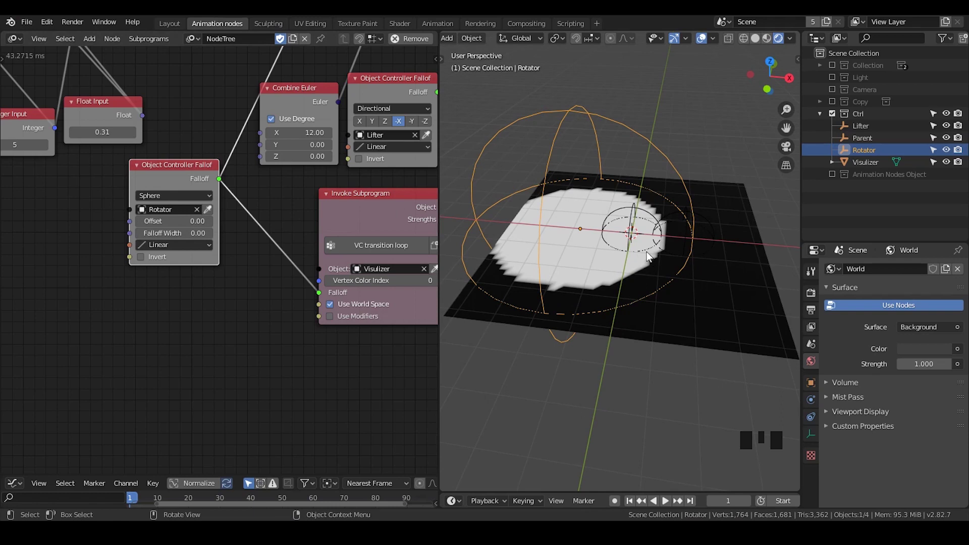
pyautogui.click(578, 218)
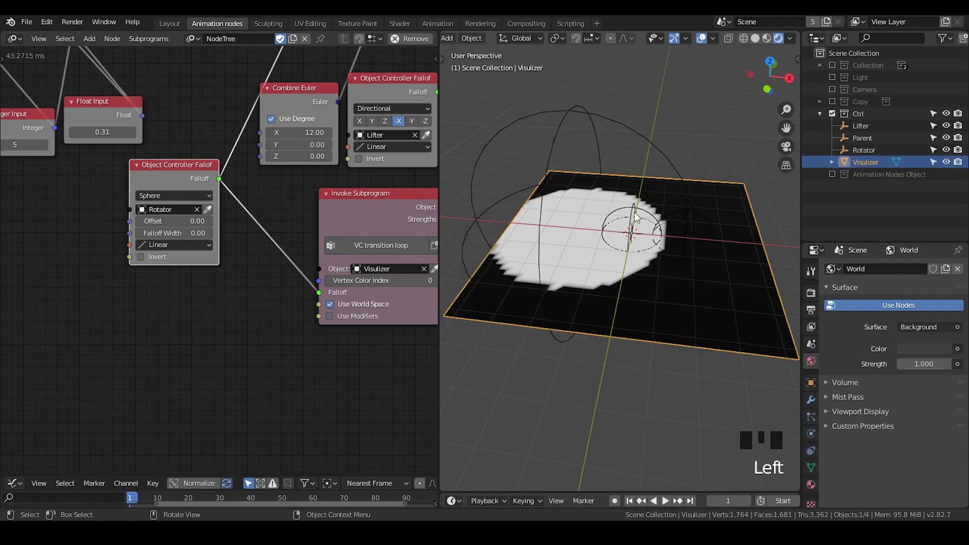
pyautogui.click(663, 233)
# Scale the Visulizer plane up in two passes after a quick Edit Mode check.
pyautogui.click(727, 211)
pyautogui.press('Tab')
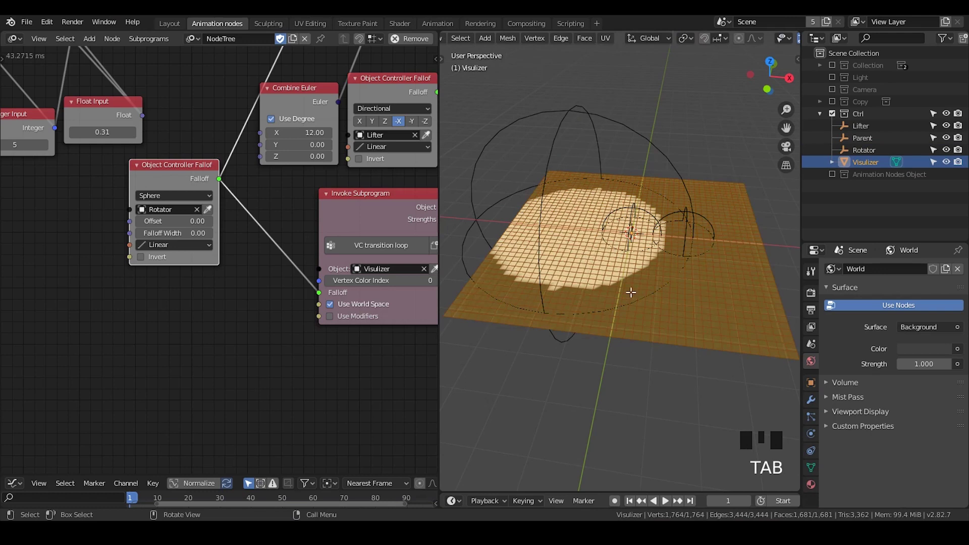
pyautogui.press('Tab')
pyautogui.press('s')
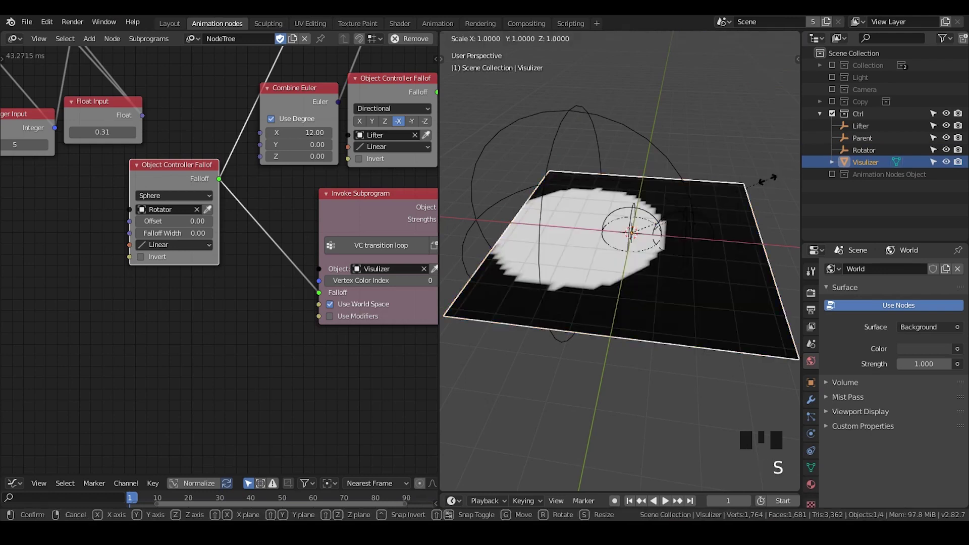
pyautogui.click(700, 200)
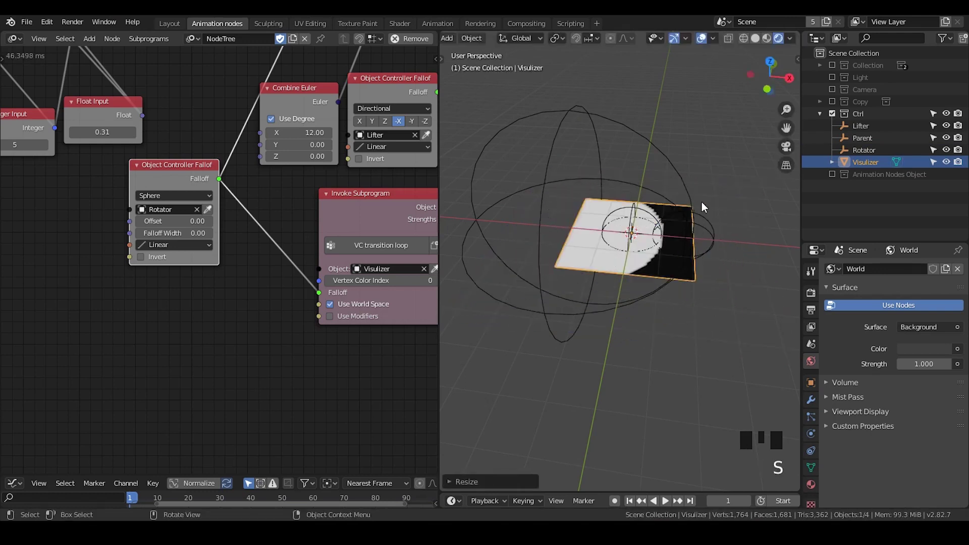
pyautogui.press('s')
pyautogui.click(774, 190)
# Pick several faces in face-select Edit Mode, then scale the plane up once more.
pyautogui.press('Tab')
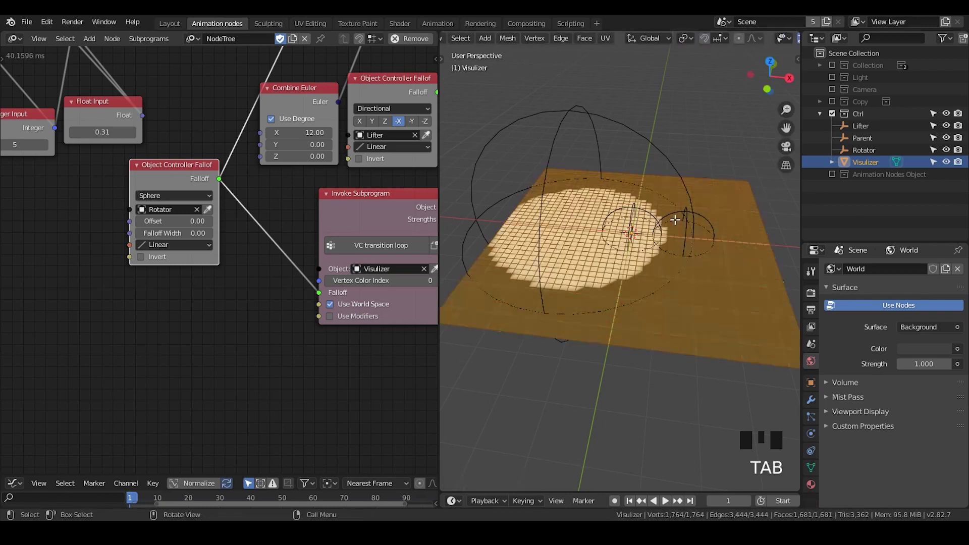
pyautogui.press('3')
pyautogui.click(571, 288)
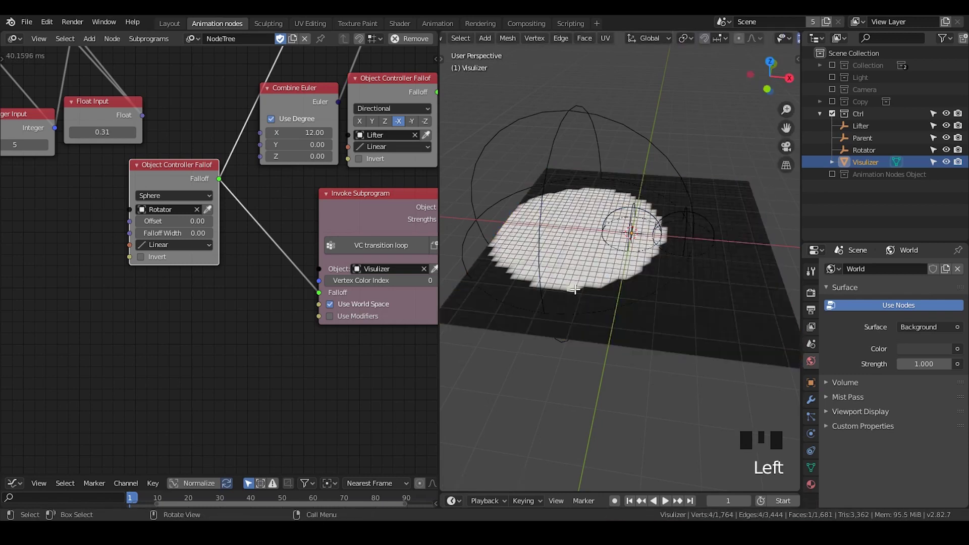
pyautogui.click(581, 291)
pyautogui.click(595, 289)
pyautogui.click(606, 285)
pyautogui.click(613, 281)
pyautogui.press('Tab')
pyautogui.press('s')
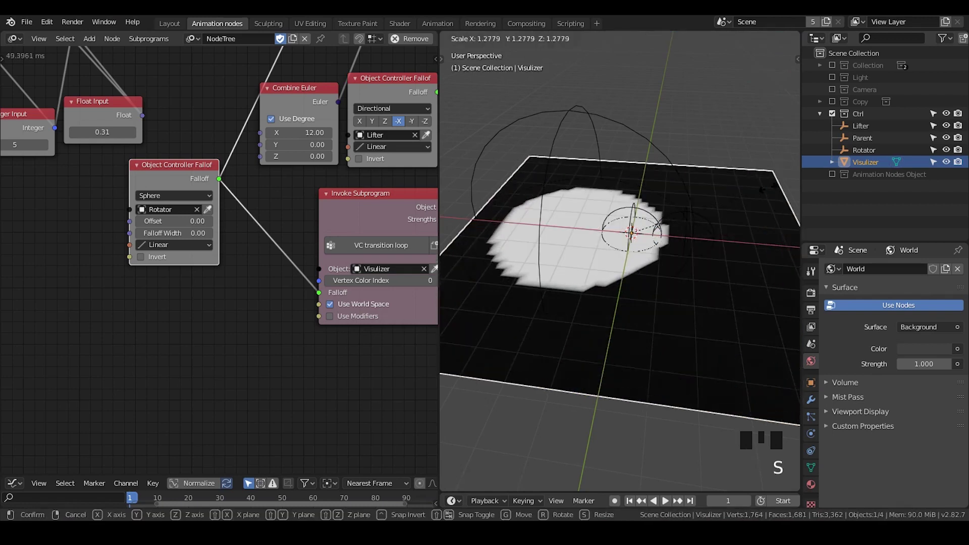
pyautogui.click(599, 155)
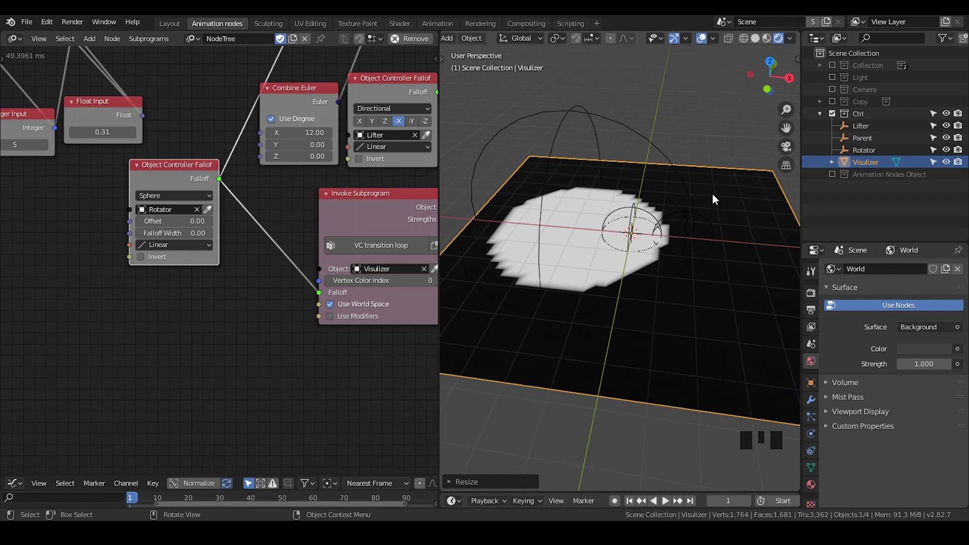
# Select the Rotator empty and reset its sphere falloff Offset to 0.
pyautogui.press('Tab')
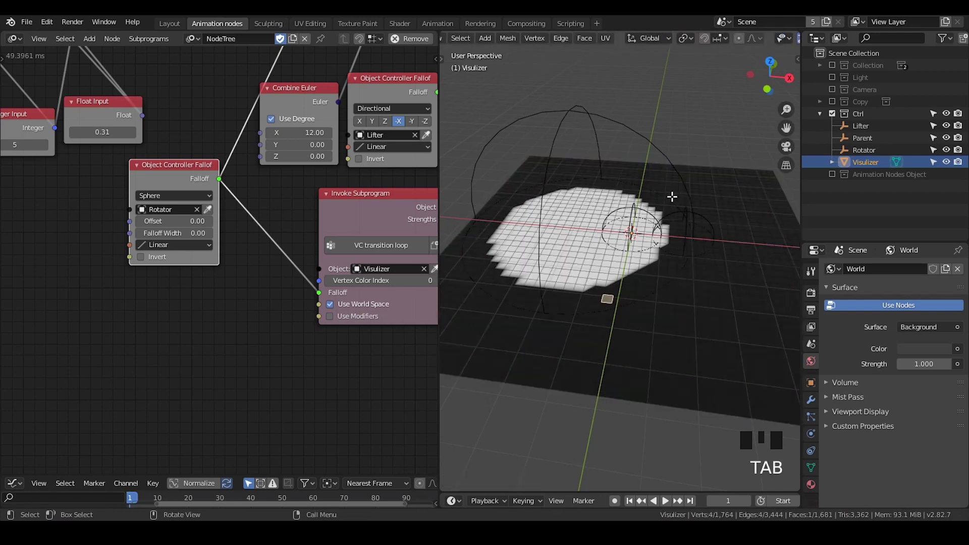
pyautogui.press('Tab')
pyautogui.click(584, 135)
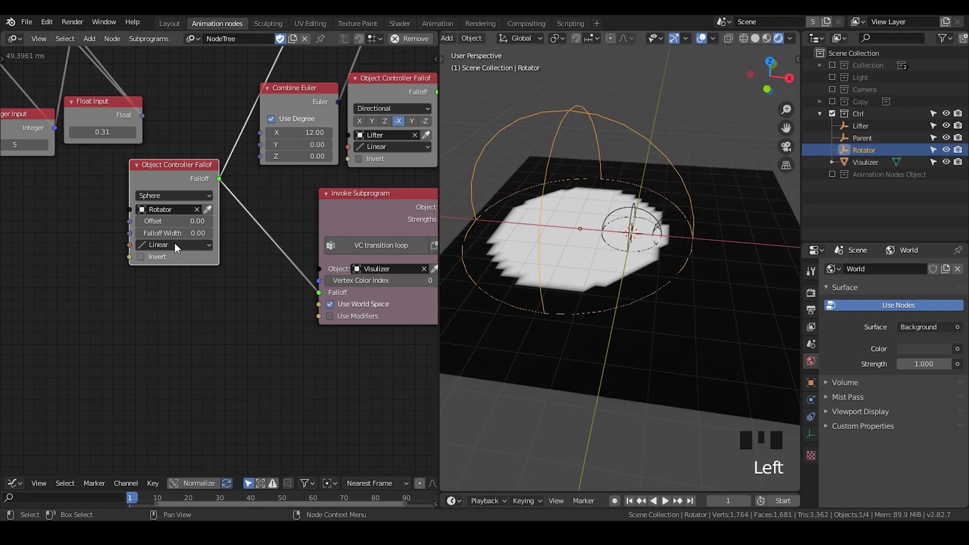
pyautogui.moveTo(172, 221)
pyautogui.mouseDown()
pyautogui.moveTo(192, 221)
pyautogui.moveTo(174, 221)
pyautogui.mouseUp()
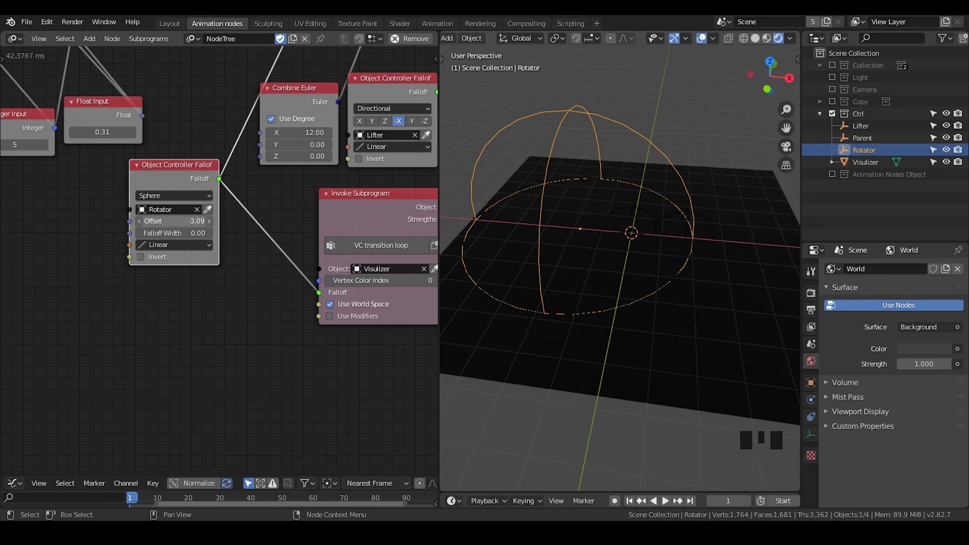
pyautogui.doubleClick(188, 218)
pyautogui.write('0')
pyautogui.press('Return')
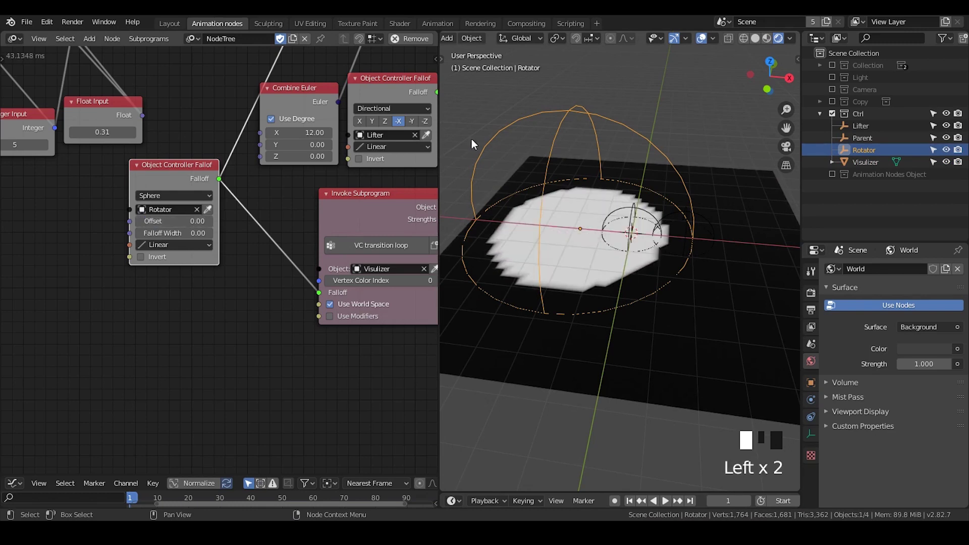
# Enlarge the Rotator sphere and drag Falloff Width to -2.49 for a soft glow.
pyautogui.click(574, 106)
pyautogui.press('s')
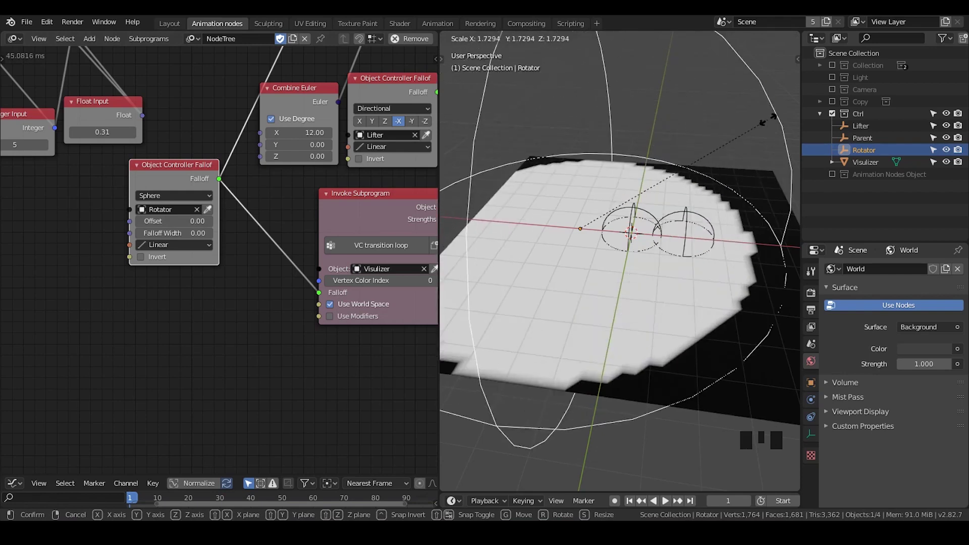
pyautogui.click(711, 126)
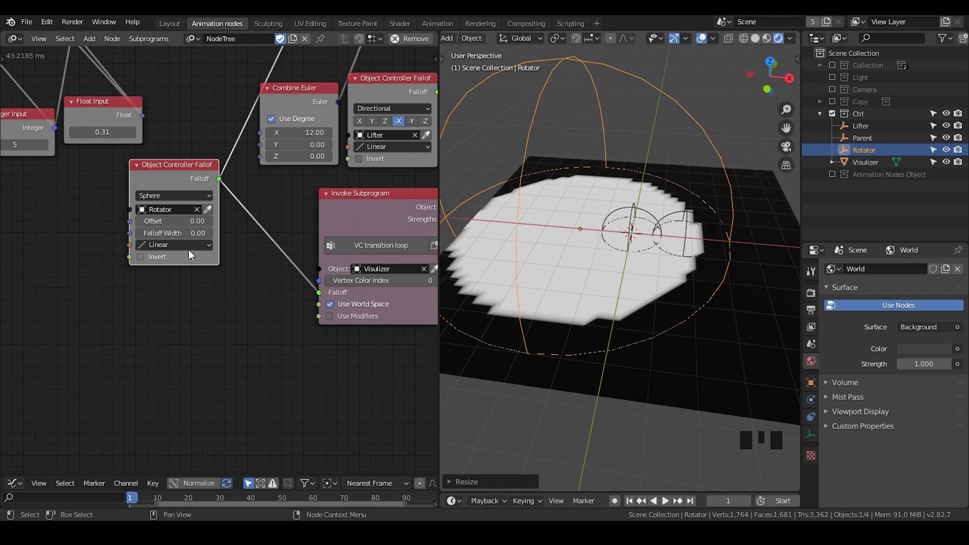
pyautogui.click(174, 232)
pyautogui.moveTo(174, 233); pyautogui.dragTo(149, 232)
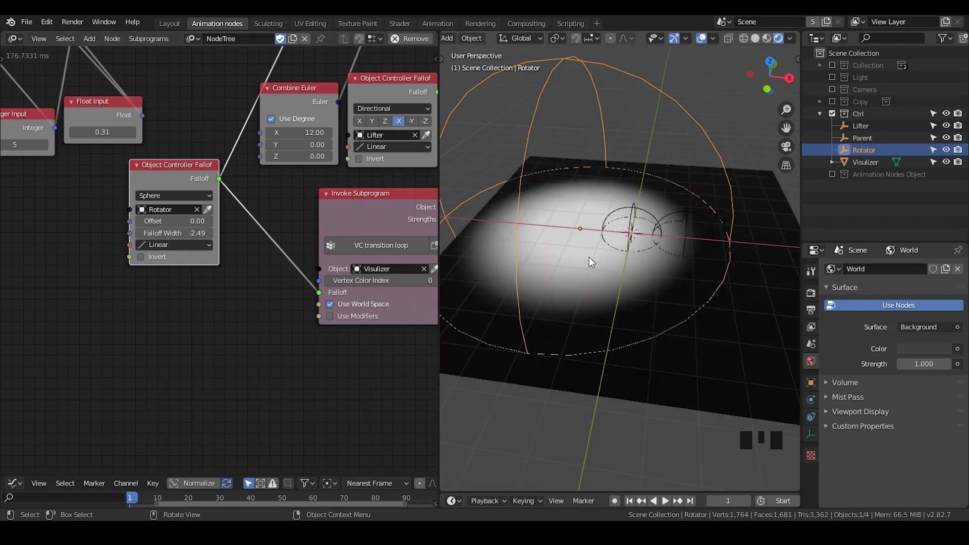
# Set Falloff Width to 1 and clear the Rotator's scale with Alt+S.
pyautogui.moveTo(250, 222); pyautogui.dragTo(248, 192, button='middle')
pyautogui.click(174, 205)
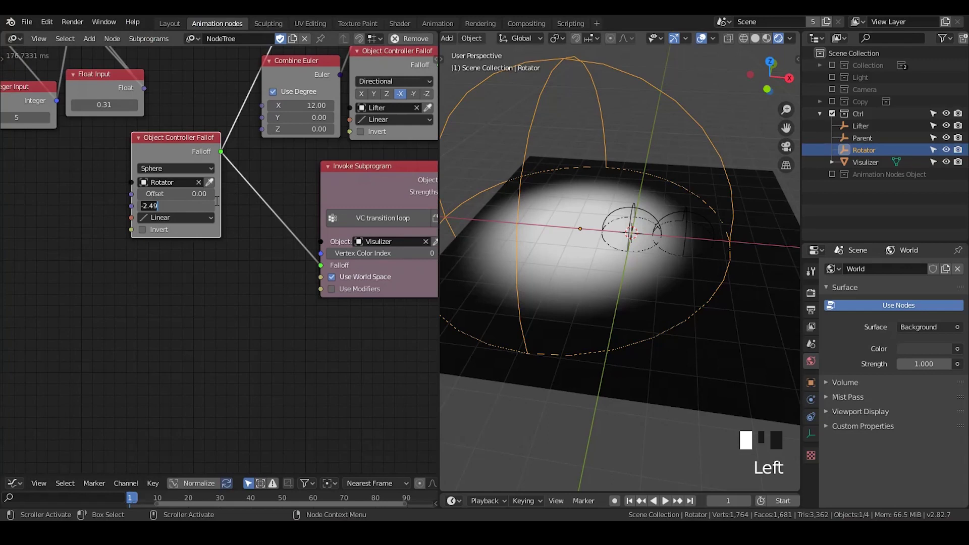
pyautogui.press('Return')
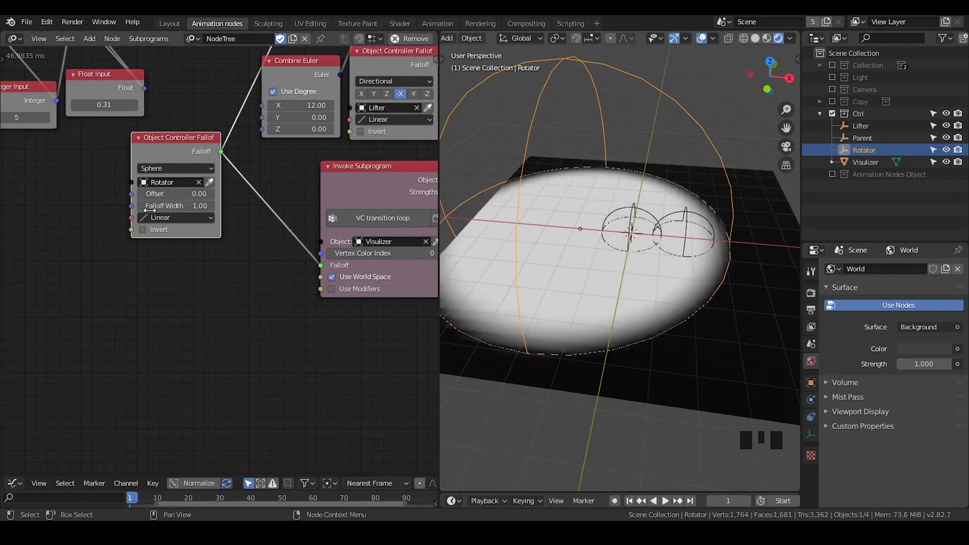
pyautogui.hotkey('alt', 's')
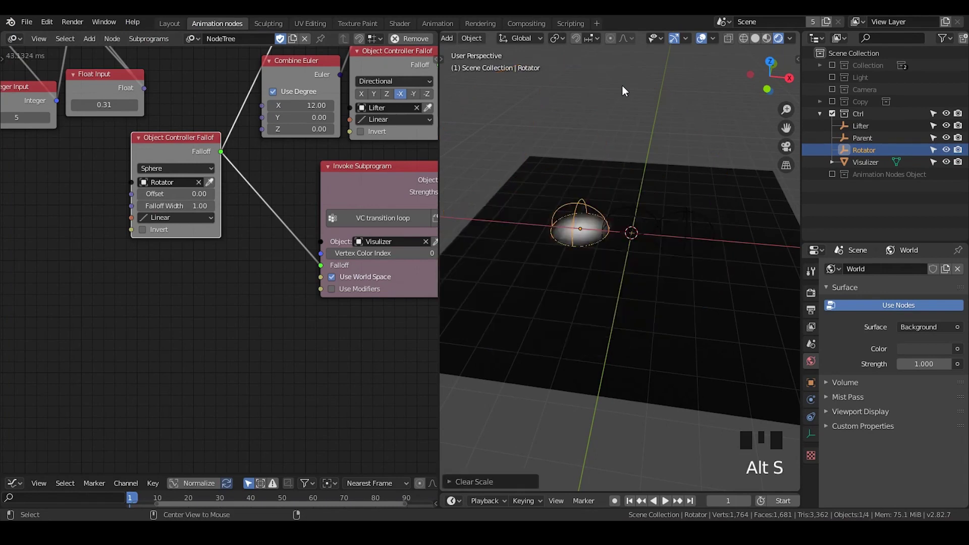
pyautogui.keyDown('shift'); pyautogui.moveTo(594, 243); pyautogui.dragTo(632, 248, button='middle'); pyautogui.keyUp('shift')
pyautogui.scroll(2, 610, 255)
# Reselect the Rotator empty and set Falloff Width to 0.
pyautogui.click(671, 147)
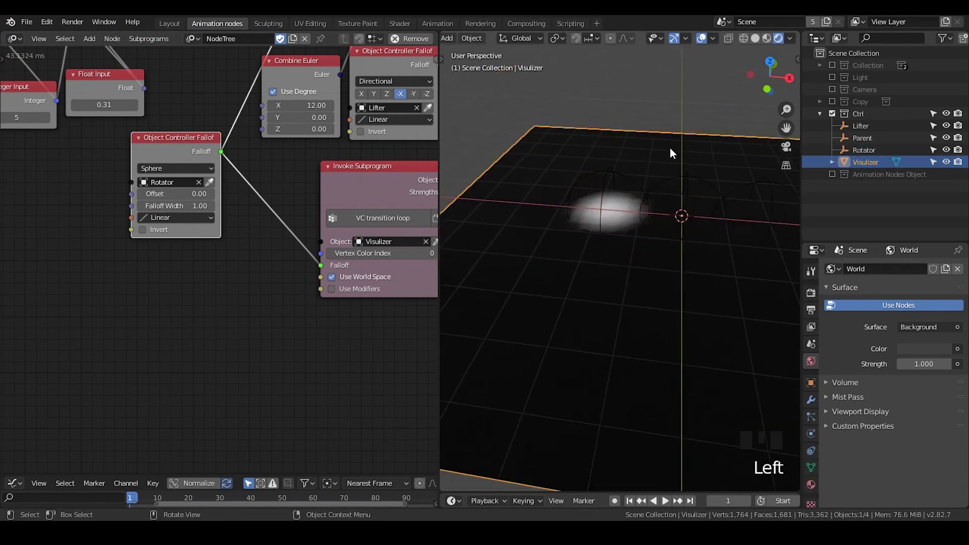
pyautogui.click(607, 177)
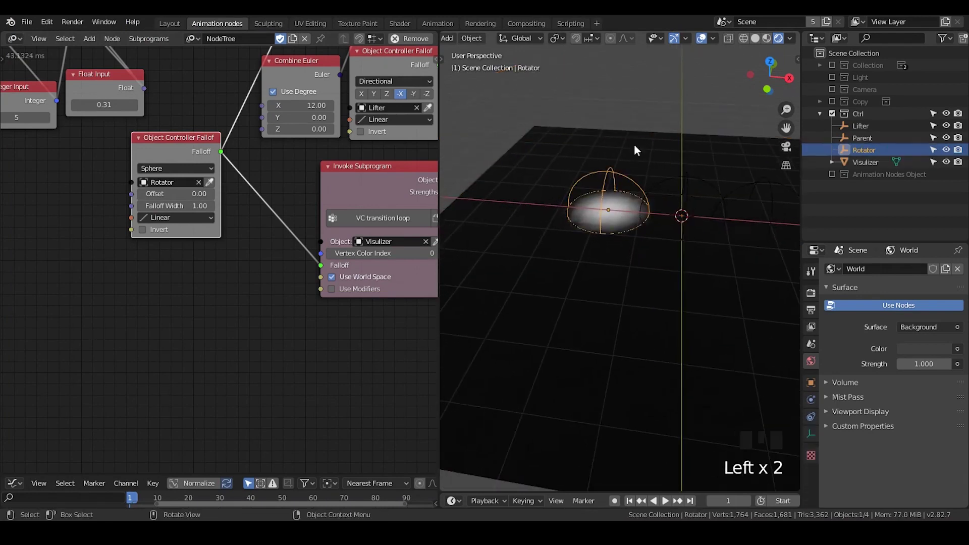
pyautogui.click(811, 432)
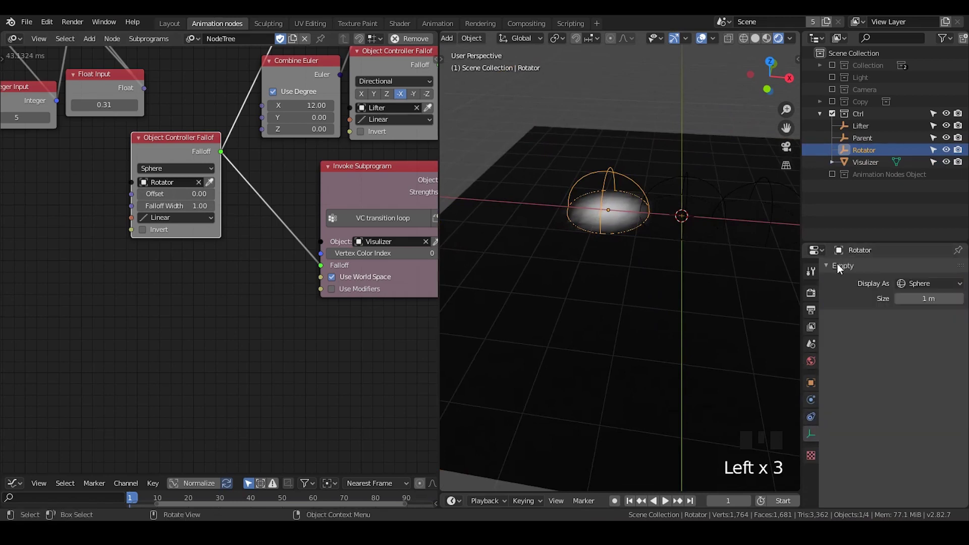
pyautogui.click(185, 206)
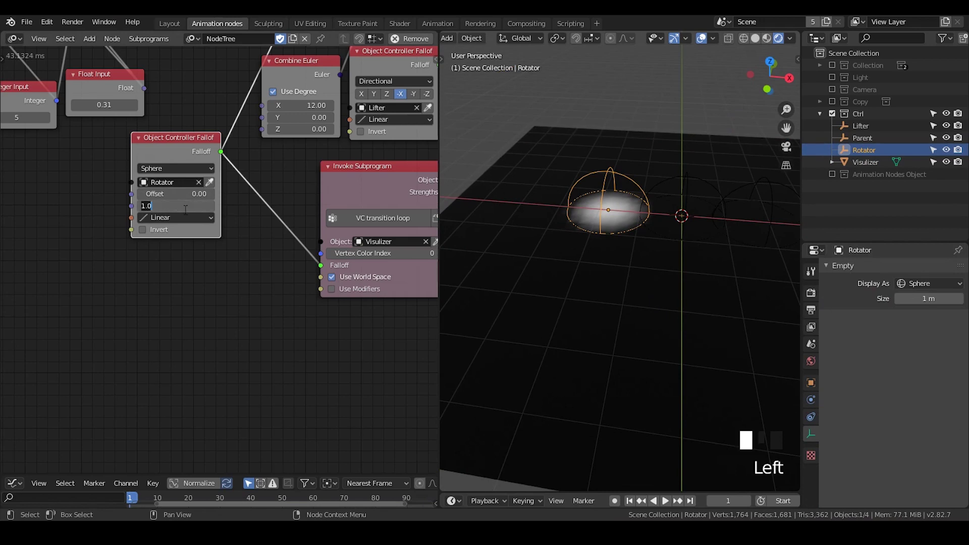
pyautogui.write('0')
pyautogui.press('Return')
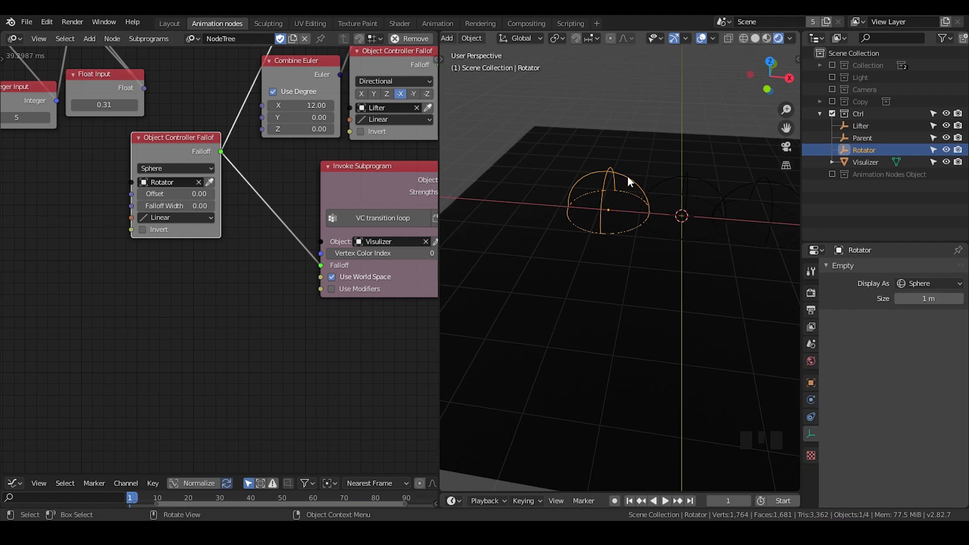
# Move the Rotator along X to the left of the origin.
pyautogui.press('s')
pyautogui.rightClick(616, 210)
pyautogui.press('g')
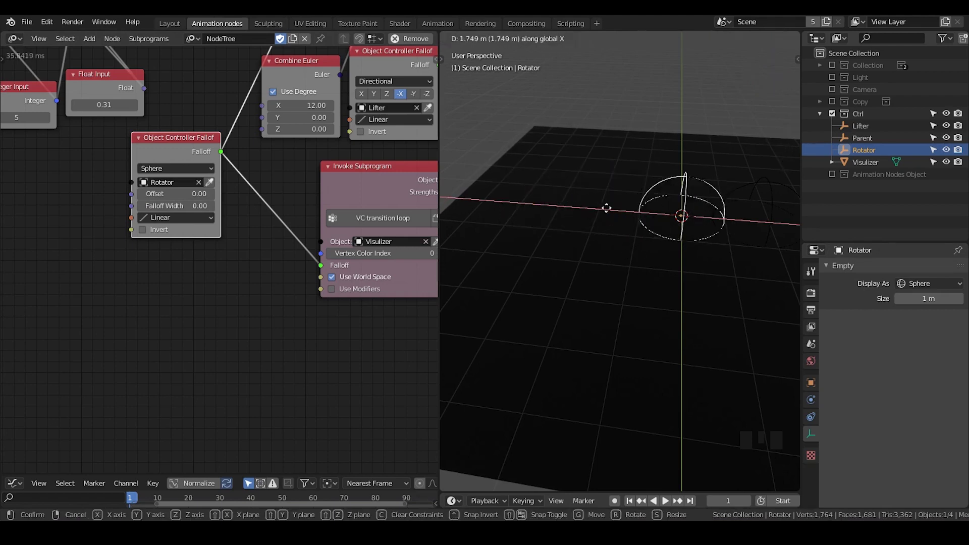
pyautogui.click(610, 207)
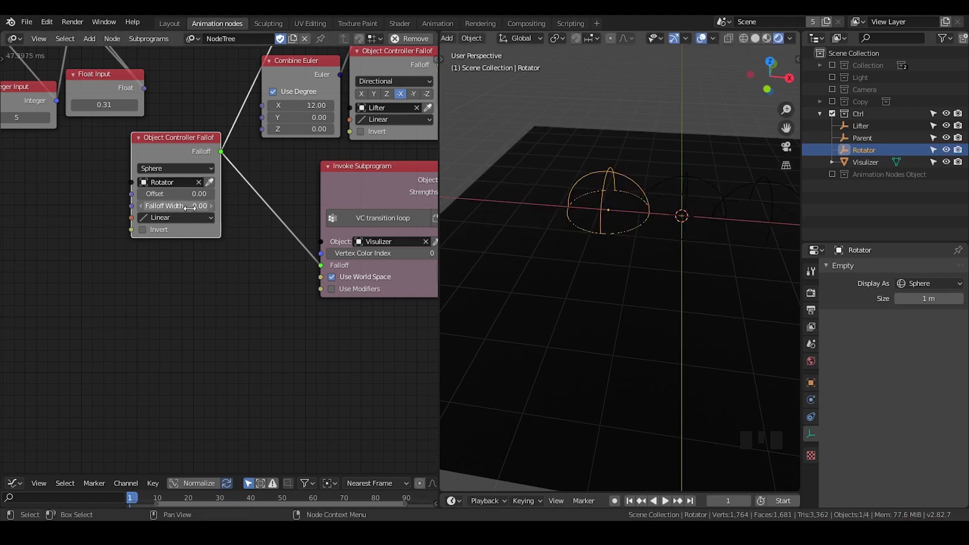
# Raise Falloff Width to 1 and rearrange the Sphere and Directional falloff nodes around Invoke Subprogram.
pyautogui.moveTo(190, 208); pyautogui.dragTo(212, 207)
pyautogui.moveTo(290, 266); pyautogui.dragTo(153, 286, button='middle')
pyautogui.moveTo(190, 224); pyautogui.dragTo(315, 204)
pyautogui.click(314, 173)
pyautogui.moveTo(309, 265); pyautogui.dragTo(342, 264)
pyautogui.moveTo(257, 73); pyautogui.dragTo(210, 176)
pyautogui.moveTo(151, 205); pyautogui.dragTo(218, 189, button='middle')
pyautogui.moveTo(126, 158); pyautogui.dragTo(127, 181)
pyautogui.scroll(-2, 235, 180)
pyautogui.scroll(5, 235, 181)
pyautogui.moveTo(259, 167); pyautogui.dragTo(233, 145)
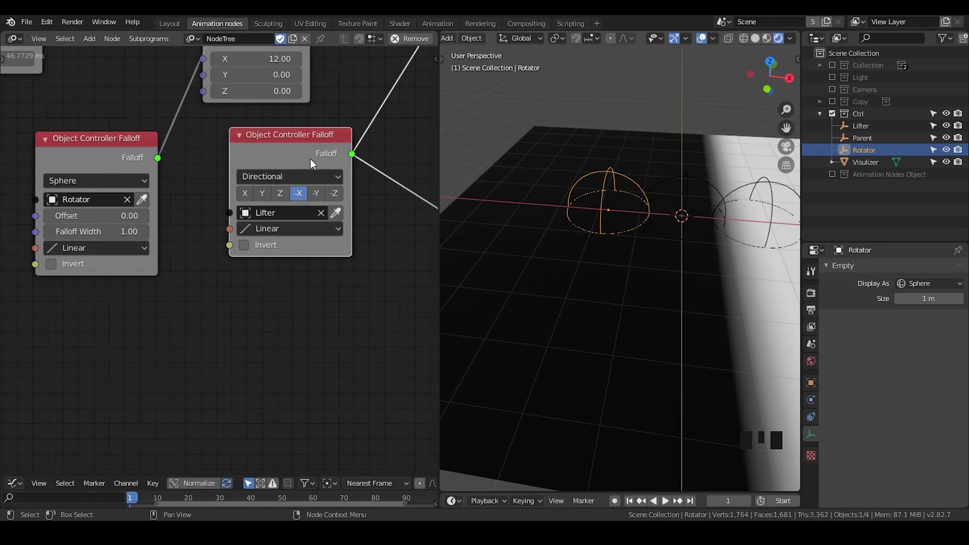
pyautogui.scroll(-3, 659, 285)
# Scale the Lifter empty slightly larger over the plane.
pyautogui.keyDown('shift'); pyautogui.moveTo(680, 296); pyautogui.dragTo(626, 232, button='middle'); pyautogui.keyUp('shift')
pyautogui.click(638, 188)
pyautogui.keyDown('shift'); pyautogui.moveTo(664, 164); pyautogui.dragTo(673, 191, button='middle'); pyautogui.keyUp('shift')
pyautogui.press('s')
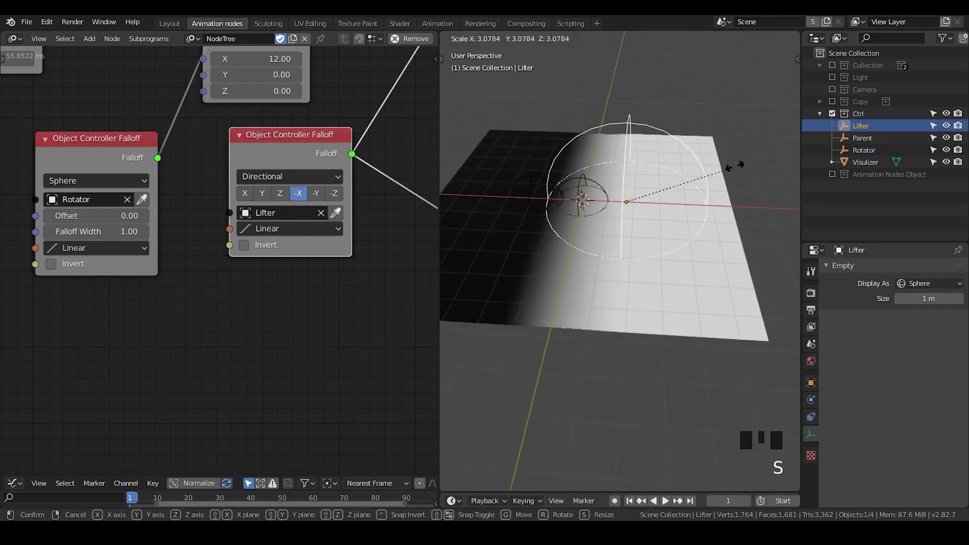
pyautogui.press('s')
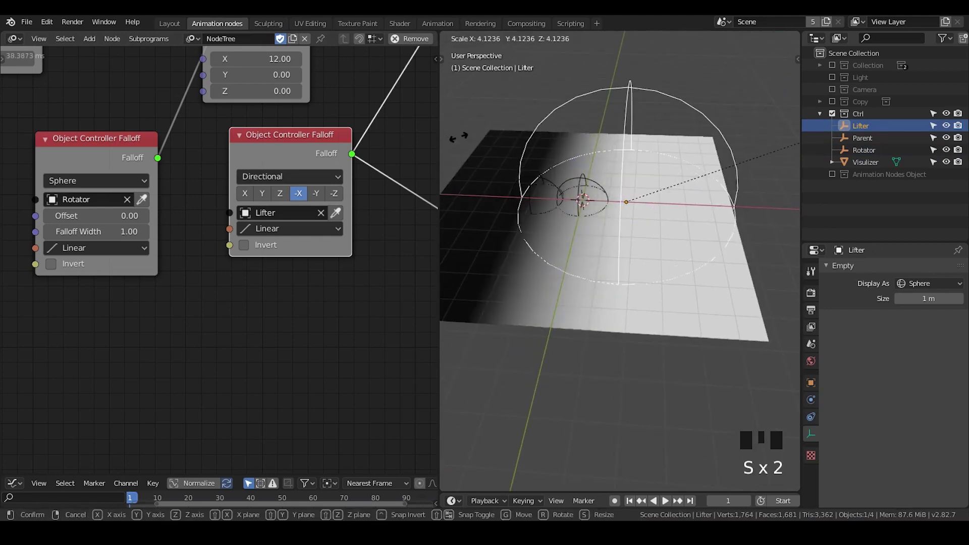
pyautogui.click(476, 138)
pyautogui.keyDown('shift'); pyautogui.moveTo(553, 191); pyautogui.dragTo(614, 191, button='middle'); pyautogui.keyUp('shift')
pyautogui.press('s')
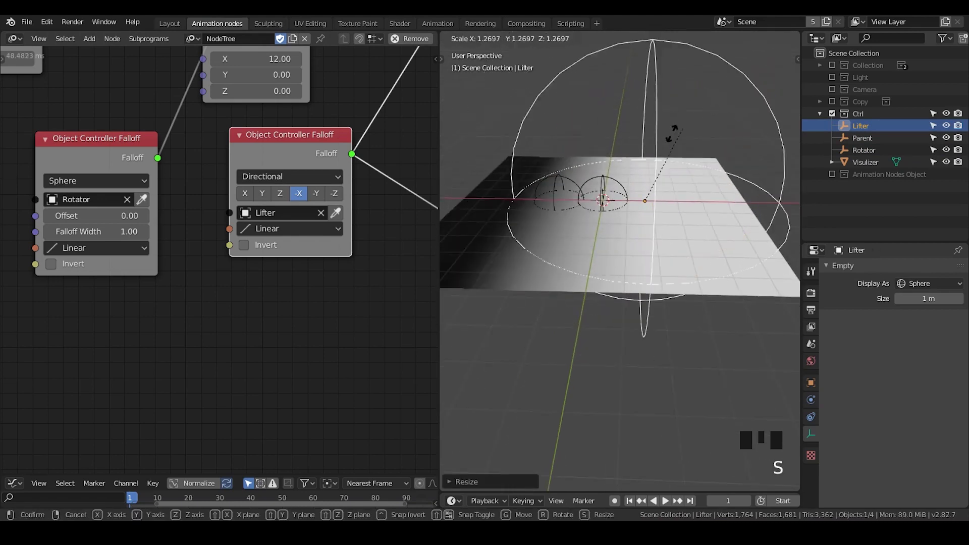
pyautogui.rightClick(662, 137)
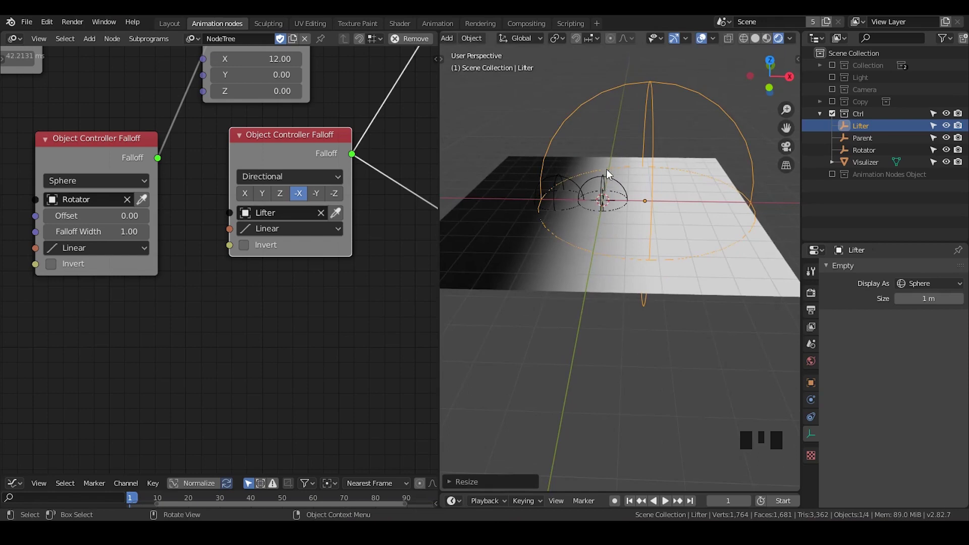
pyautogui.moveTo(612, 184); pyautogui.dragTo(615, 180, button='middle')
pyautogui.press('s')
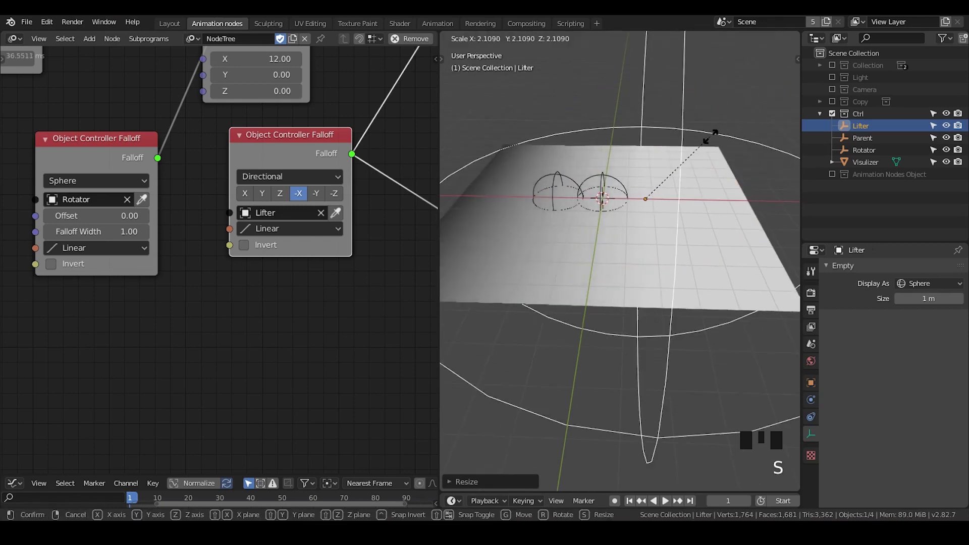
pyautogui.click(659, 155)
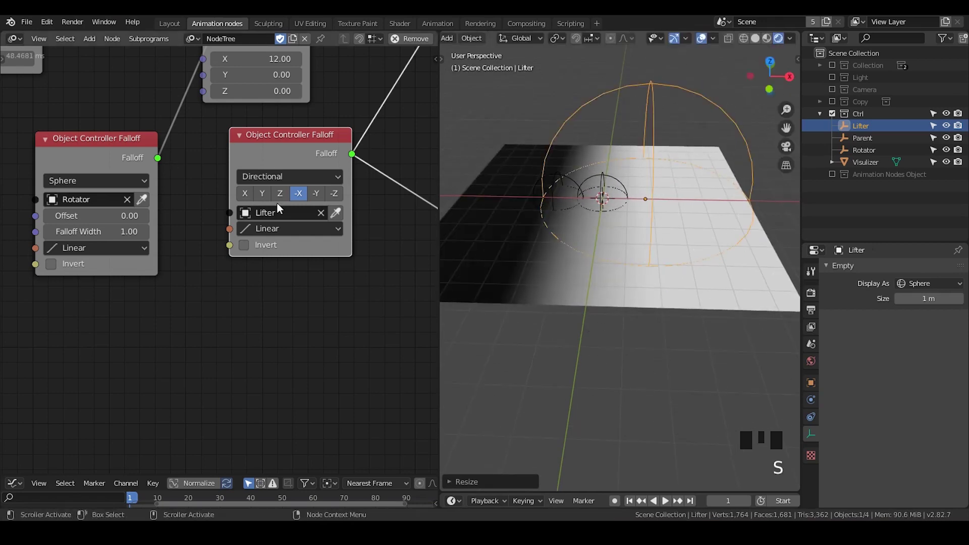
pyautogui.scroll(-1, 277, 209)
# Set sphere Falloff Width to 0, resize the Rotator, and feed the Directional falloff into Invoke Subprogram.
pyautogui.moveTo(121, 149); pyautogui.dragTo(375, 214)
pyautogui.click(91, 208)
pyautogui.write('0')
pyautogui.press('Return')
pyautogui.click(535, 183)
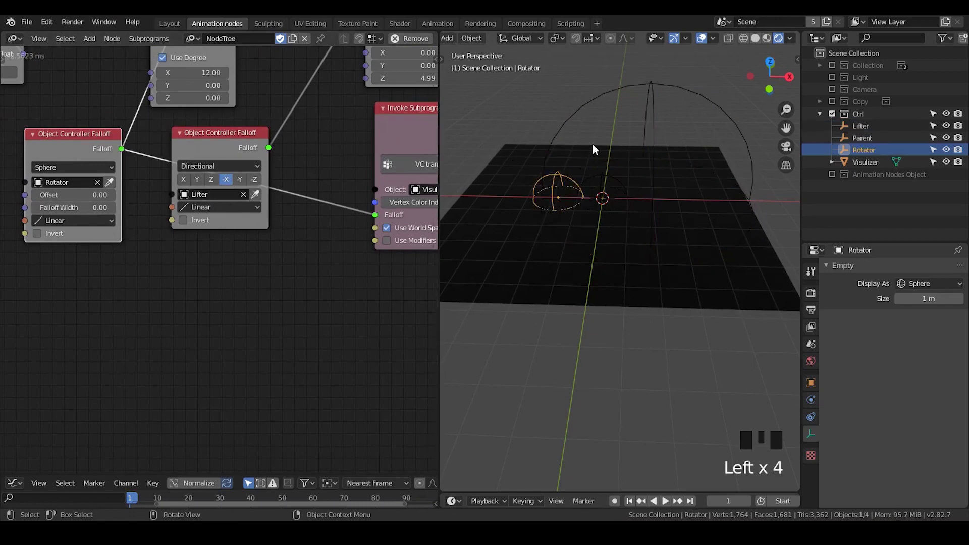
pyautogui.press('s')
pyautogui.click(690, 136)
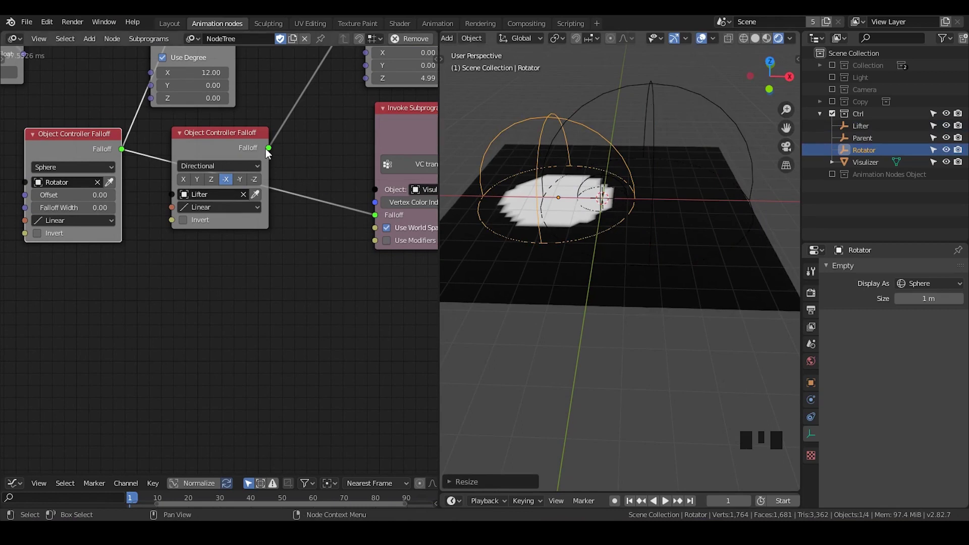
pyautogui.moveTo(269, 148); pyautogui.dragTo(373, 219)
pyautogui.moveTo(242, 159); pyautogui.dragTo(256, 170)
pyautogui.click(632, 89)
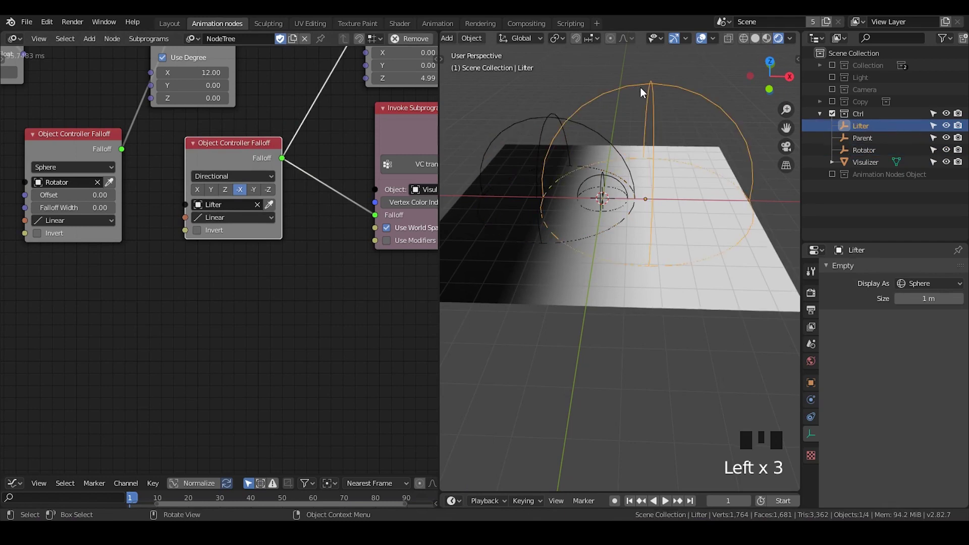
pyautogui.press('s')
pyautogui.rightClick(690, 134)
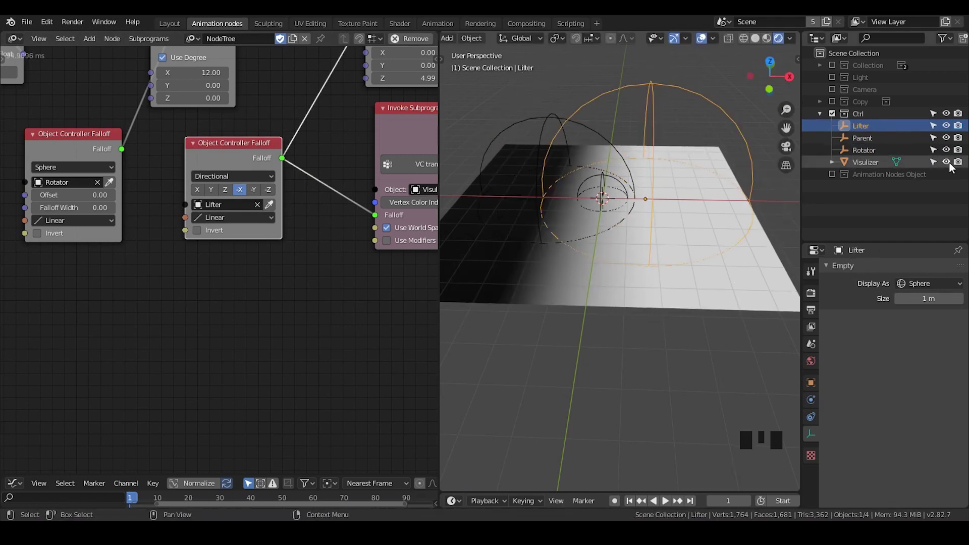
pyautogui.press('s')
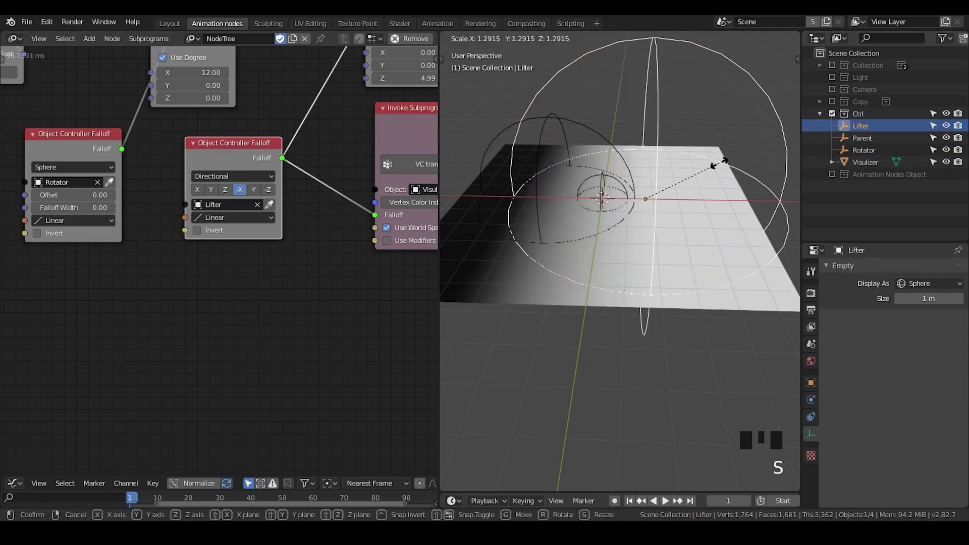
pyautogui.click(706, 174)
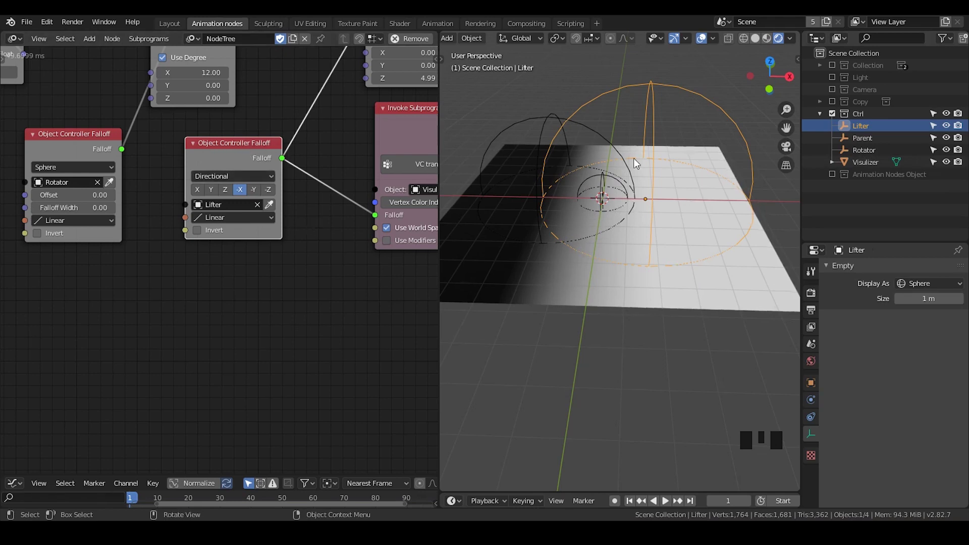
pyautogui.click(695, 301)
pyautogui.click(645, 112)
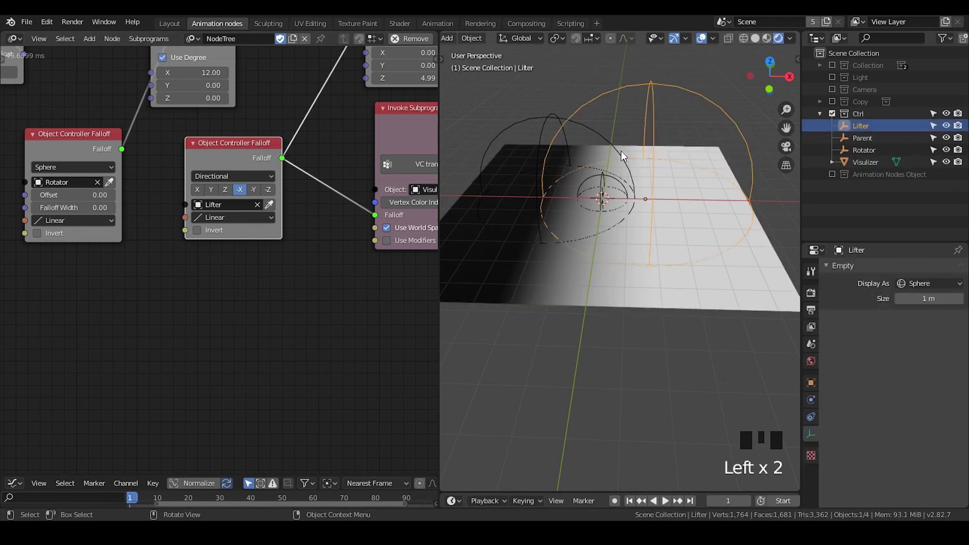
# Change the Directional falloff's interpolation from Linear to Circular and nudge the Lifter sphere.
pyautogui.click(235, 217)
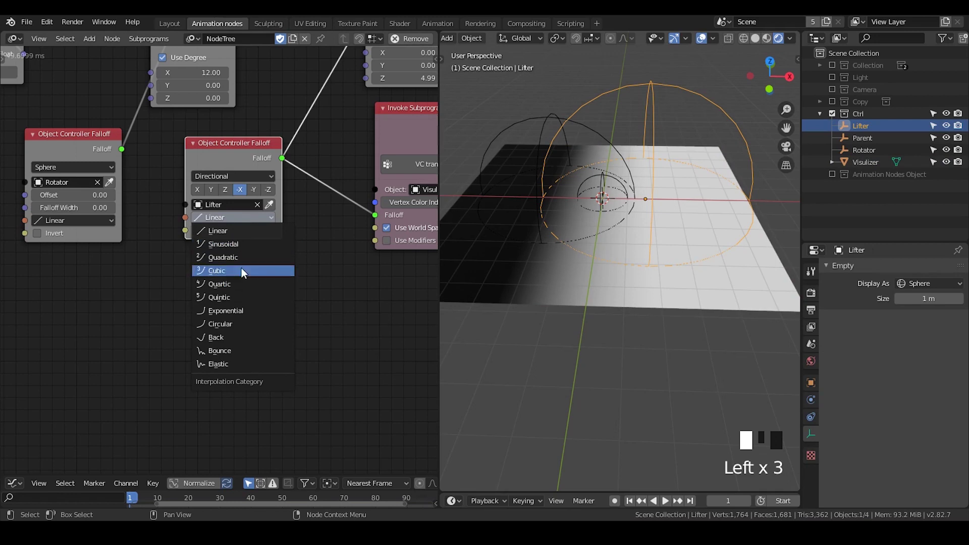
pyautogui.click(242, 323)
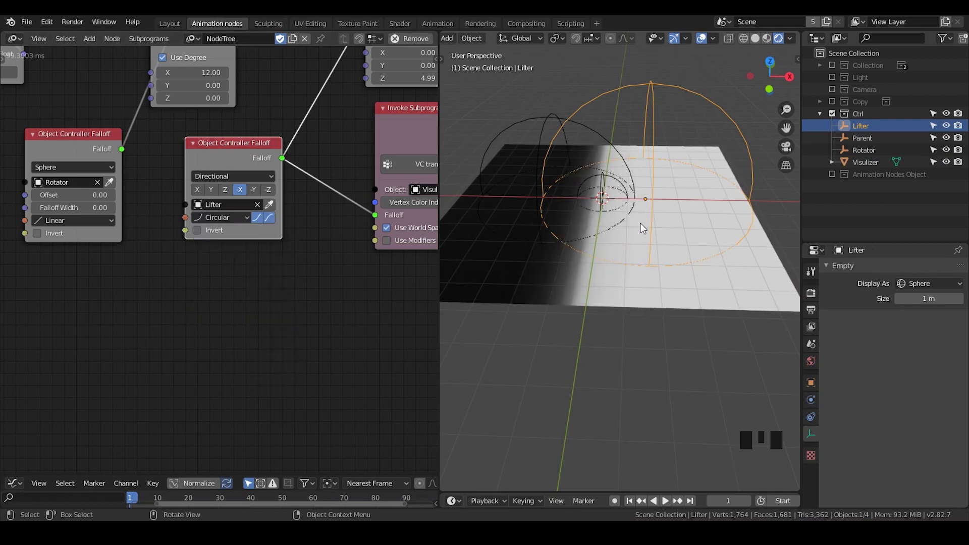
pyautogui.keyDown('shift'); pyautogui.moveTo(622, 234); pyautogui.dragTo(641, 242, button='middle'); pyautogui.keyUp('shift')
pyautogui.press('g')
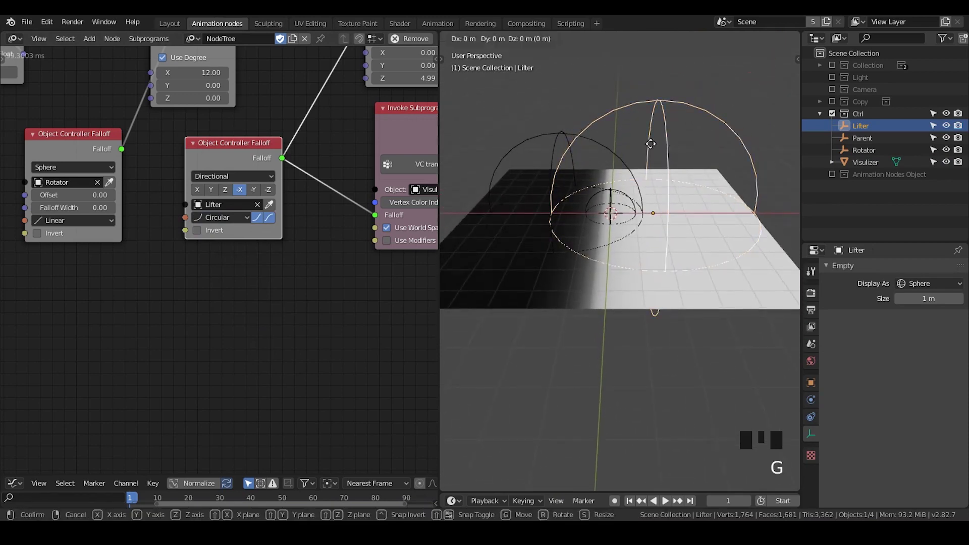
pyautogui.click(668, 145)
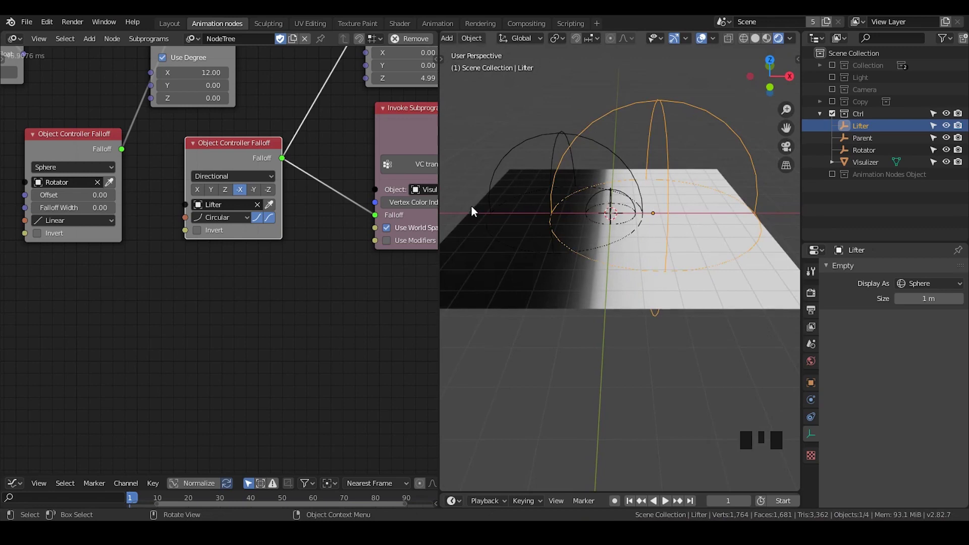
pyautogui.moveTo(615, 214); pyautogui.dragTo(645, 213, button='middle')
pyautogui.click(226, 217)
pyautogui.click(226, 217)
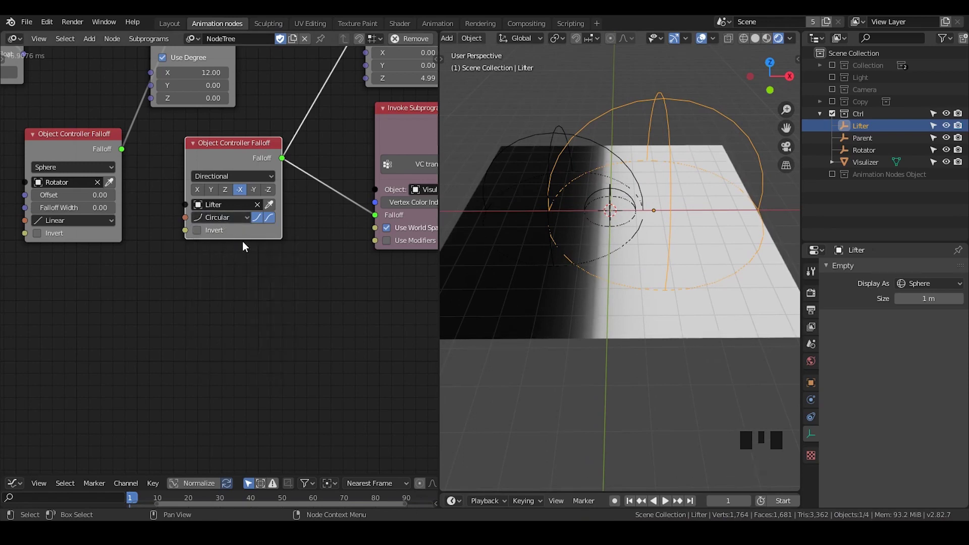
# Add an Interpolation Input node via 'interpola' search and set it to Circular with easing.
pyautogui.hotkey('ctrl', 'a')
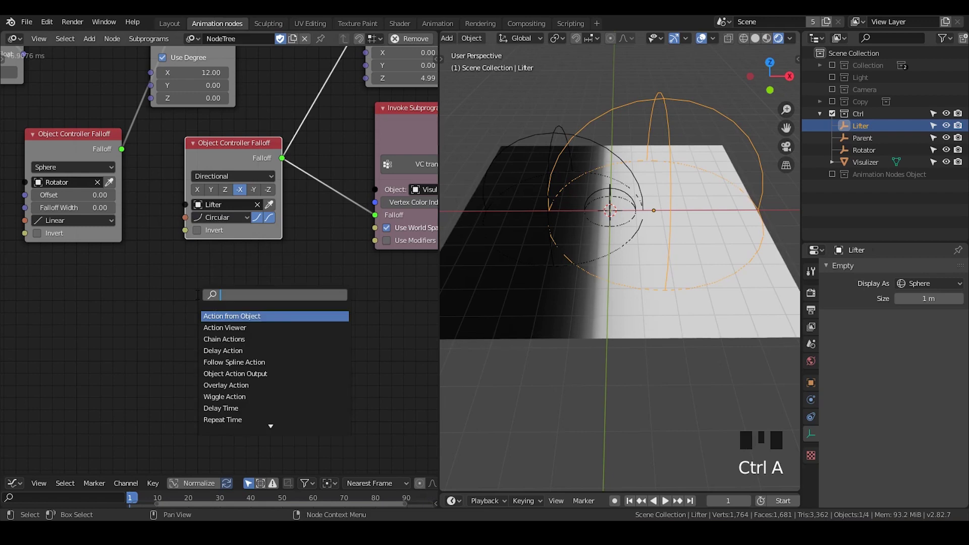
pyautogui.write('interpola')
pyautogui.press('Down')
pyautogui.press('Return')
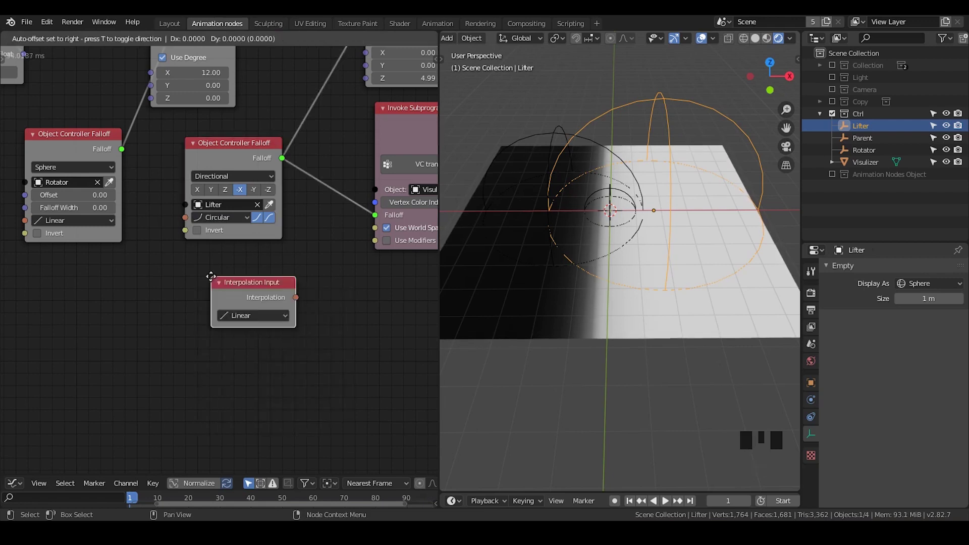
pyautogui.click(118, 302)
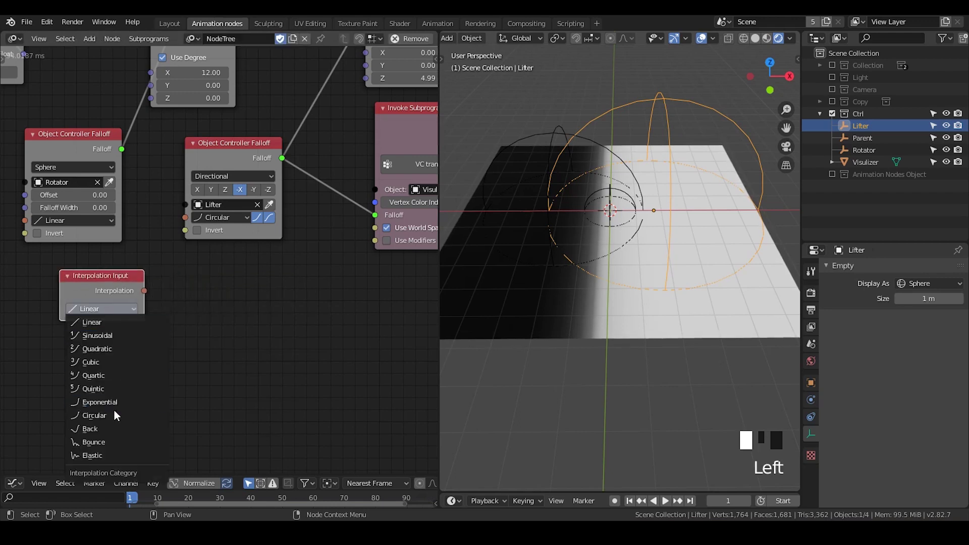
pyautogui.click(114, 414)
pyautogui.click(120, 309)
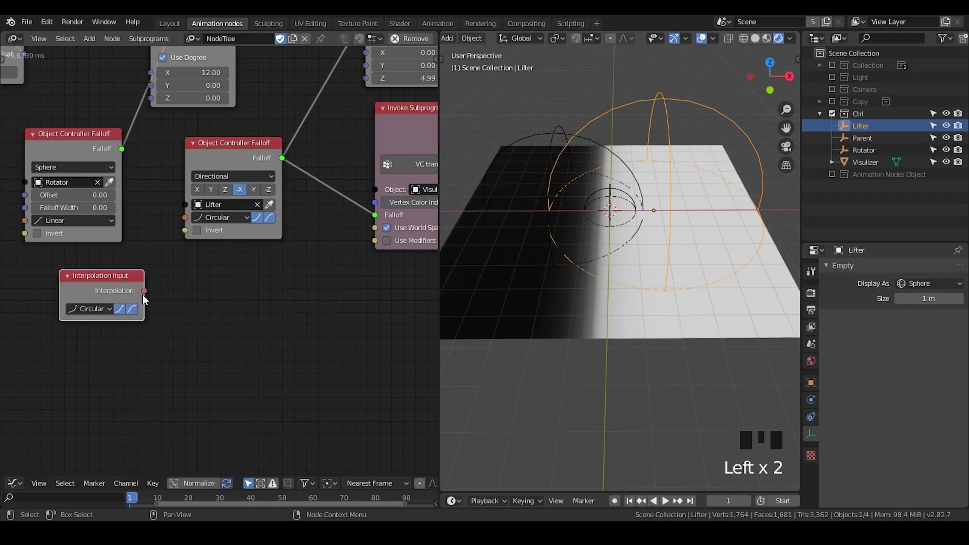
pyautogui.click(142, 294)
# Attach an Interpolation Viewer to the Interpolation Input to graph its curve.
pyautogui.click(113, 281)
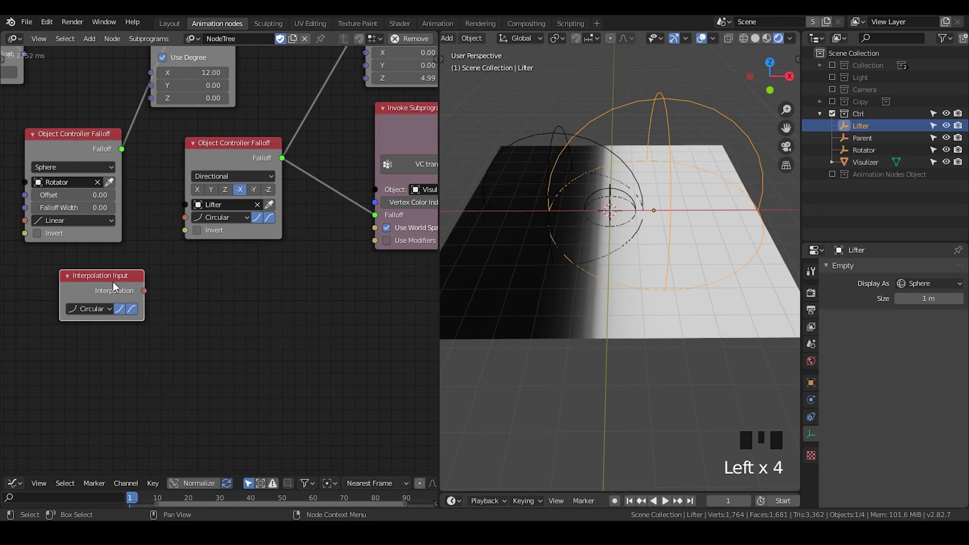
pyautogui.press('w')
pyautogui.click(146, 352)
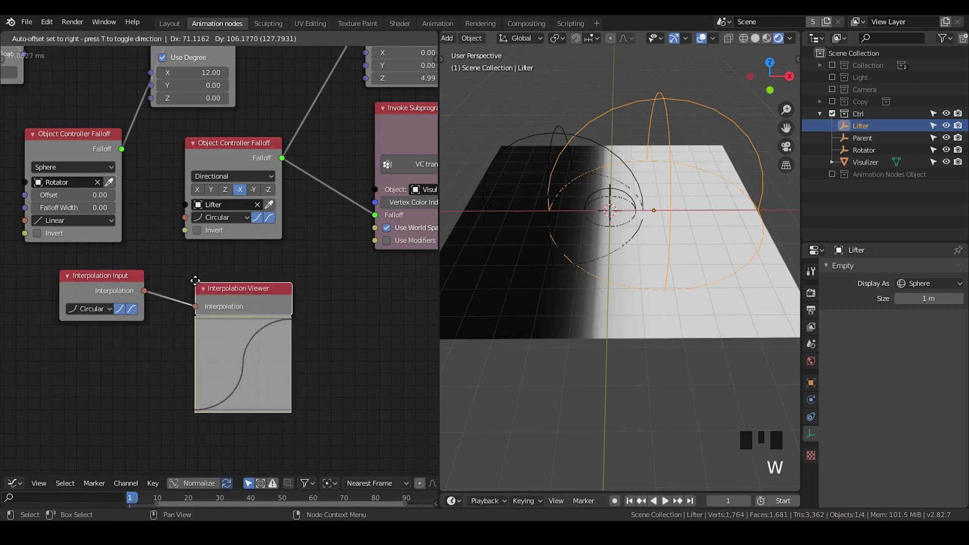
pyautogui.moveTo(195, 281); pyautogui.dragTo(191, 242, button='middle')
pyautogui.scroll(4, 211, 248)
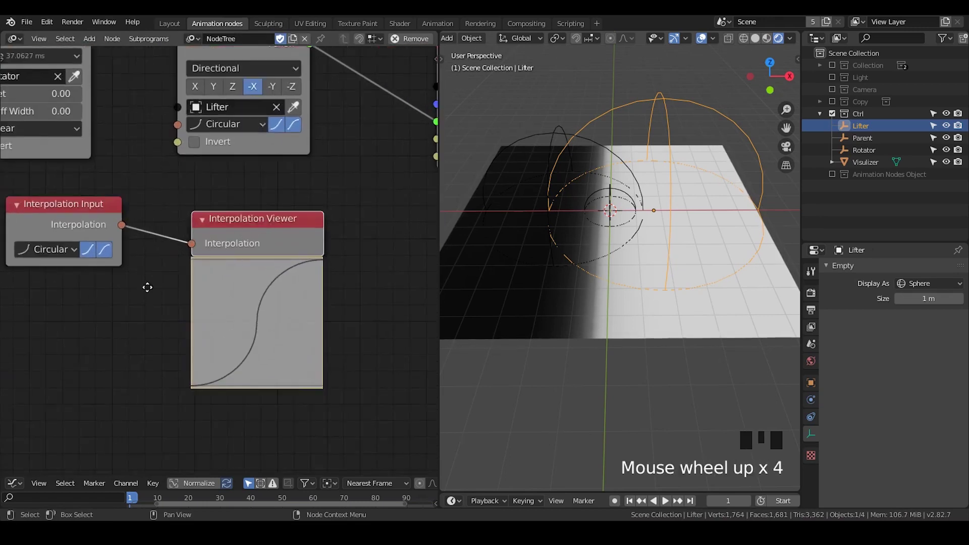
pyautogui.moveTo(177, 282); pyautogui.dragTo(270, 216, button='middle')
pyautogui.click(271, 216)
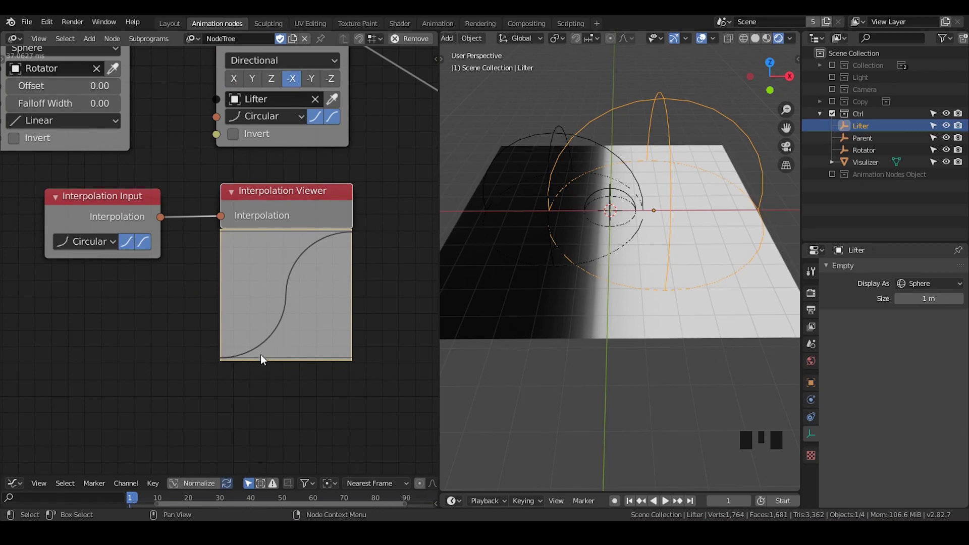
# Turn off ease-out on the Interpolation Input and Directional falloff, leaving a Circular ease-in.
pyautogui.click(665, 147)
pyautogui.press('g')
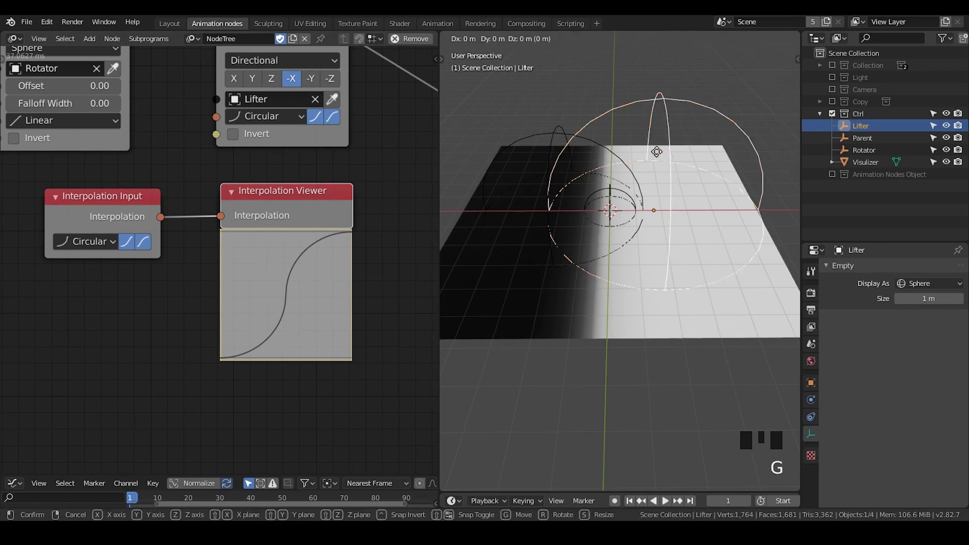
pyautogui.press('Escape')
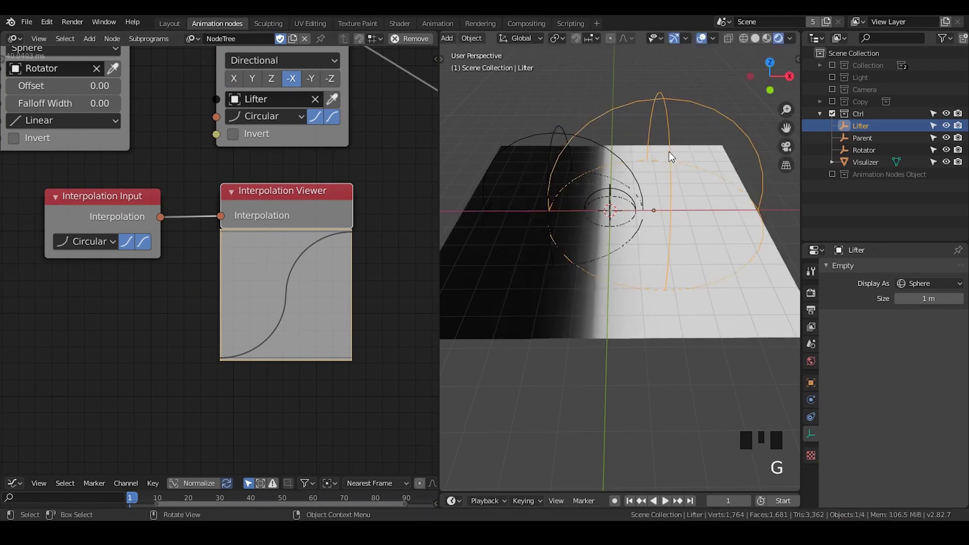
pyautogui.click(143, 242)
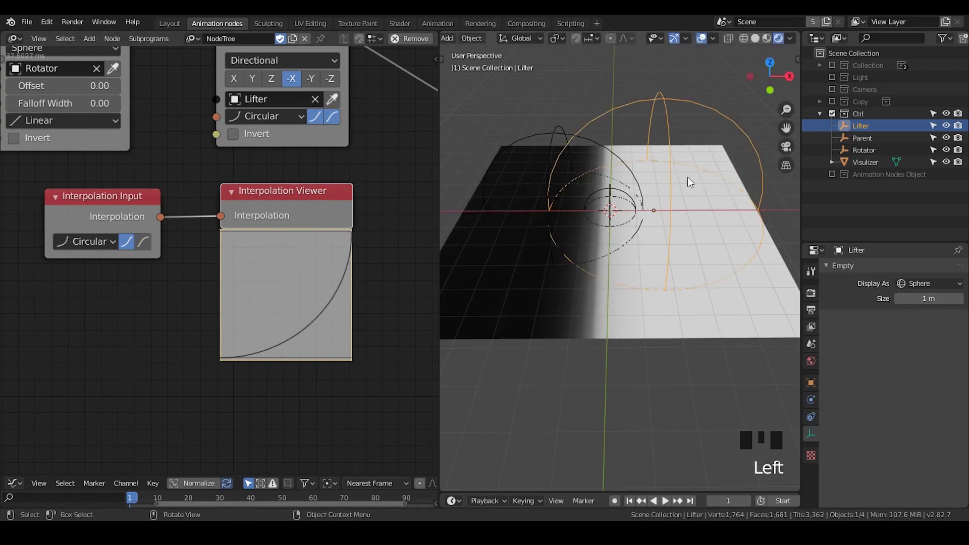
pyautogui.click(332, 116)
# Move the Lifter sphere to the right along X and check it in front orthographic view.
pyautogui.press('g')
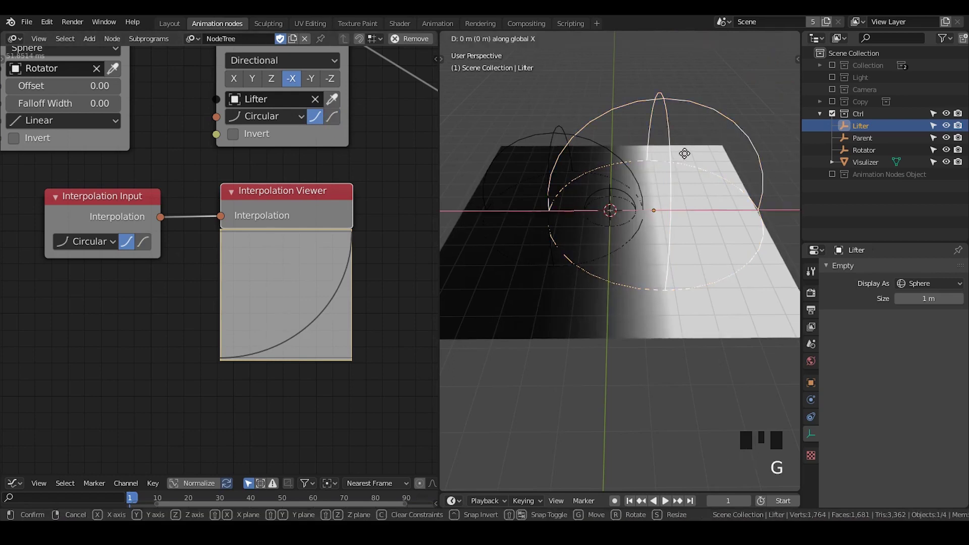
pyautogui.press('Escape')
pyautogui.press('g')
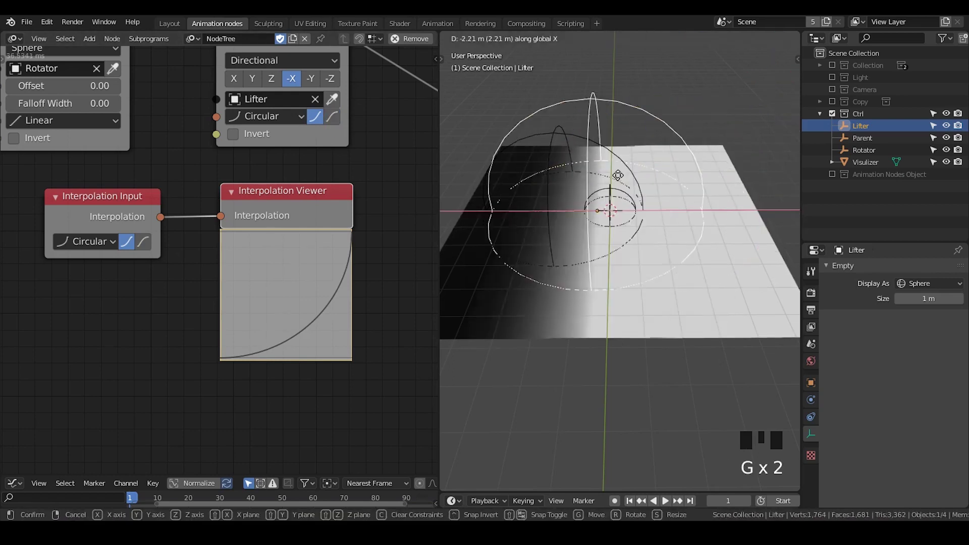
pyautogui.click(819, 145)
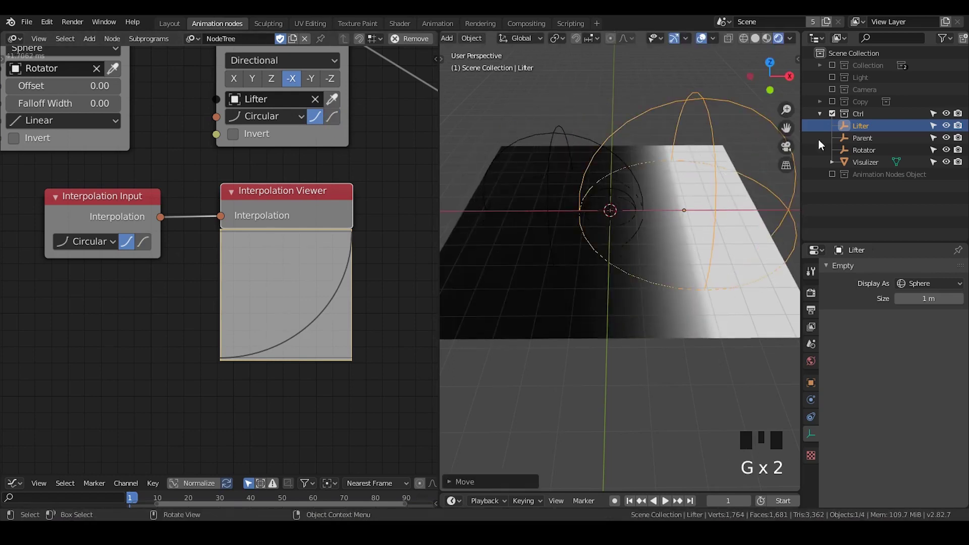
pyautogui.click(871, 164)
pyautogui.keyDown('shift'); pyautogui.moveTo(705, 239); pyautogui.dragTo(698, 244, button='middle'); pyautogui.keyUp('shift')
pyautogui.click(726, 155)
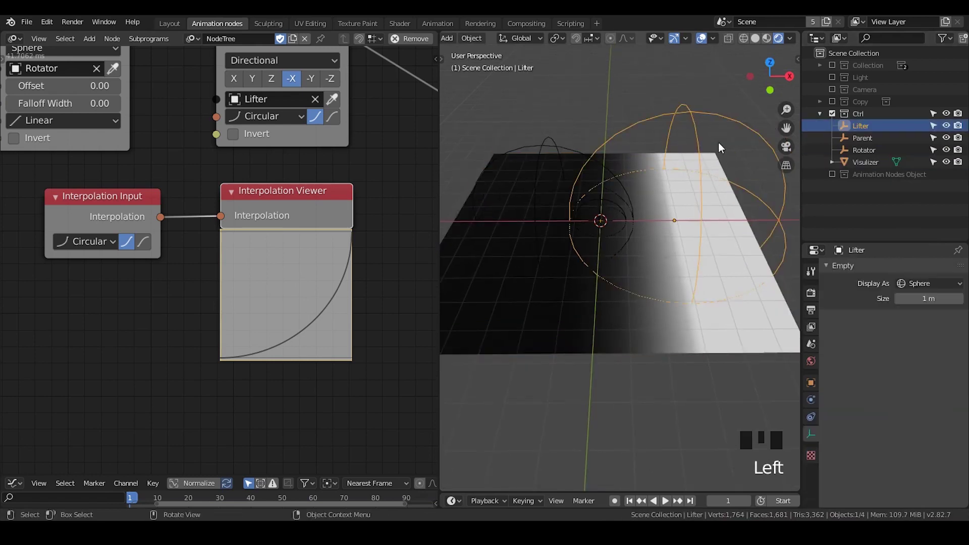
pyautogui.press('g')
pyautogui.click(692, 167)
pyautogui.moveTo(665, 241); pyautogui.dragTo(660, 220, button='middle')
pyautogui.press('KP_1')
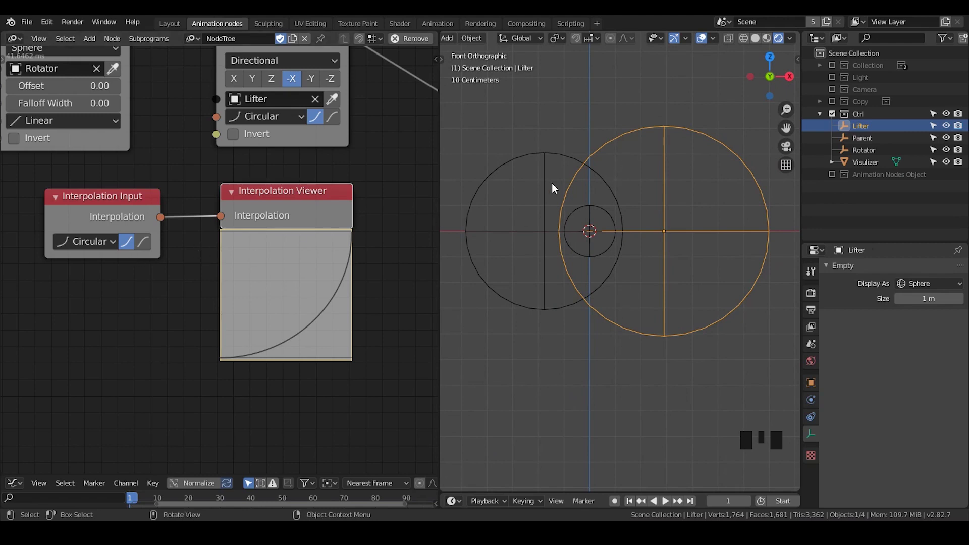
# Shift the Lifter sphere along Y, then pan and zoom the node editor.
pyautogui.moveTo(552, 183); pyautogui.dragTo(632, 208, button='middle')
pyautogui.scroll(-1, 649, 234)
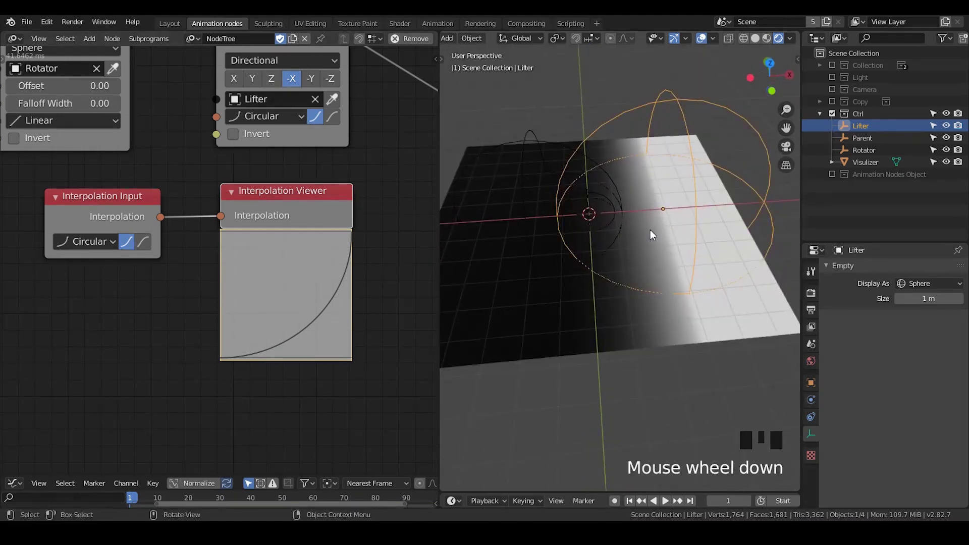
pyautogui.press('g')
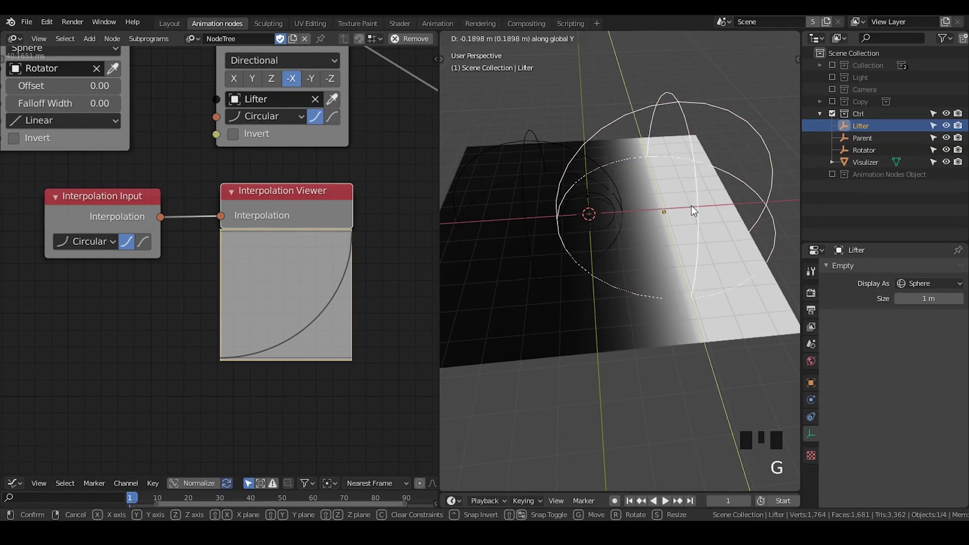
pyautogui.press('g')
pyautogui.click(452, 260)
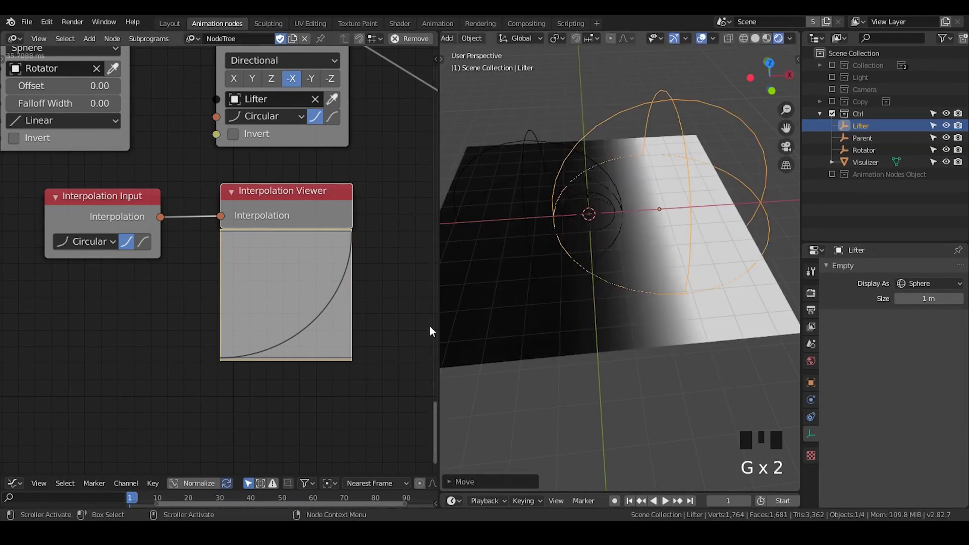
pyautogui.moveTo(278, 214); pyautogui.dragTo(242, 319, button='middle')
pyautogui.scroll(3, 302, 260)
pyautogui.middleClick(180, 231)
pyautogui.scroll(-5, 233, 290)
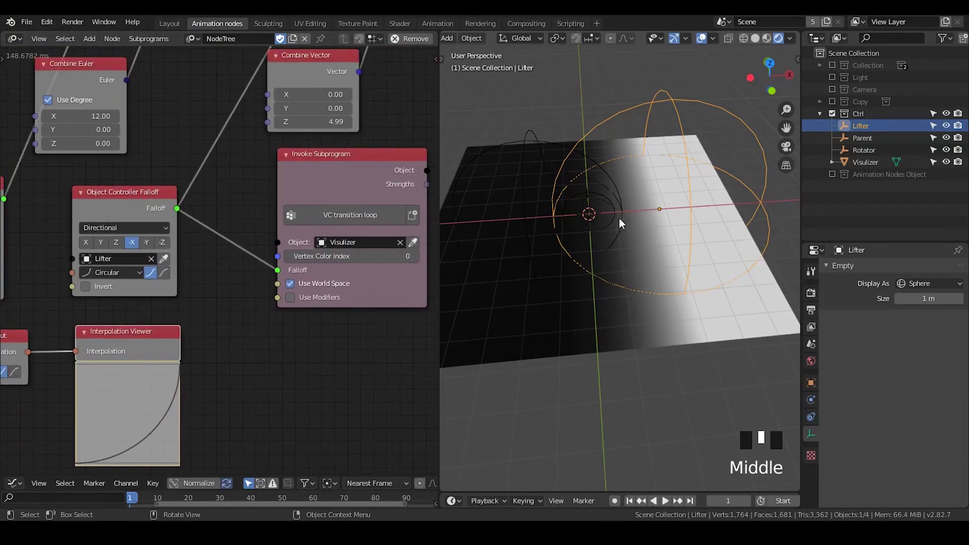
# Show the piano key collection, hide the Visulizer plane, and switch to Material Preview.
pyautogui.click(832, 174)
pyautogui.click(869, 162)
pyautogui.click(945, 162)
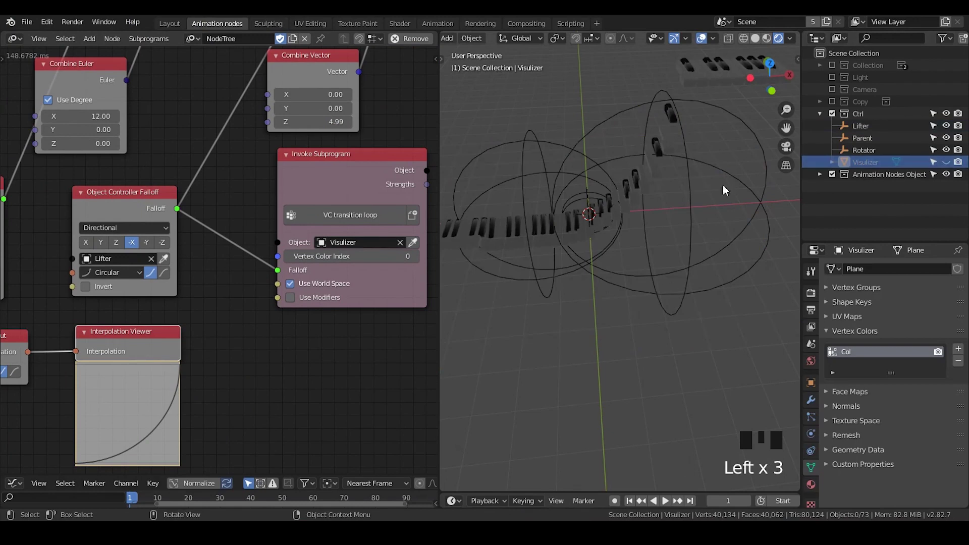
pyautogui.click(766, 38)
pyautogui.scroll(-2, 688, 254)
pyautogui.moveTo(687, 254)
pyautogui.keyDown('shift'); pyautogui.mouseDown(button='middle')
pyautogui.moveTo(664, 266)
pyautogui.moveTo(665, 232)
pyautogui.mouseUp(button='middle'); pyautogui.keyUp('shift')
pyautogui.click(665, 232)
pyautogui.moveTo(665, 265); pyautogui.dragTo(675, 305, button='middle')
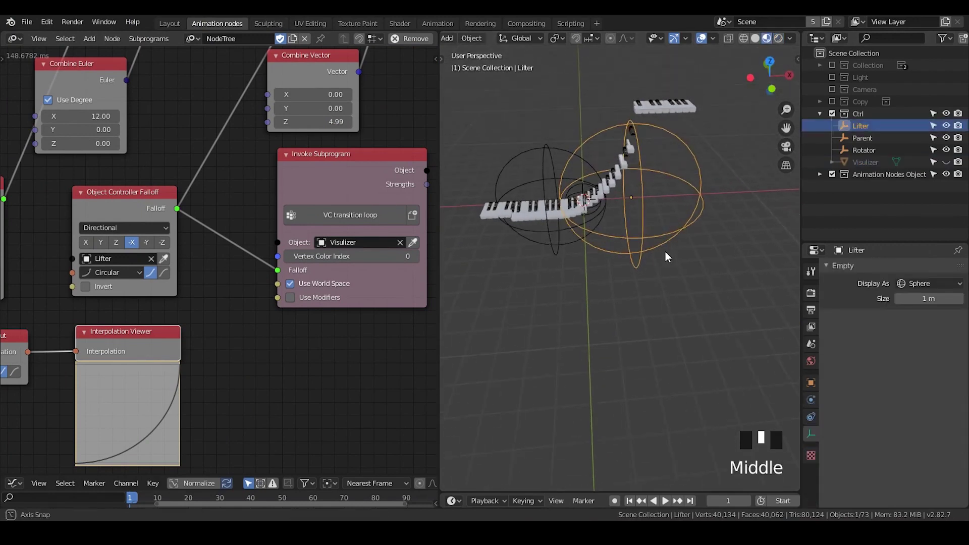
# Enlarge the timeline into a taller dope sheet, move the Lifter left, and view through the camera.
pyautogui.moveTo(656, 491); pyautogui.dragTo(646, 379)
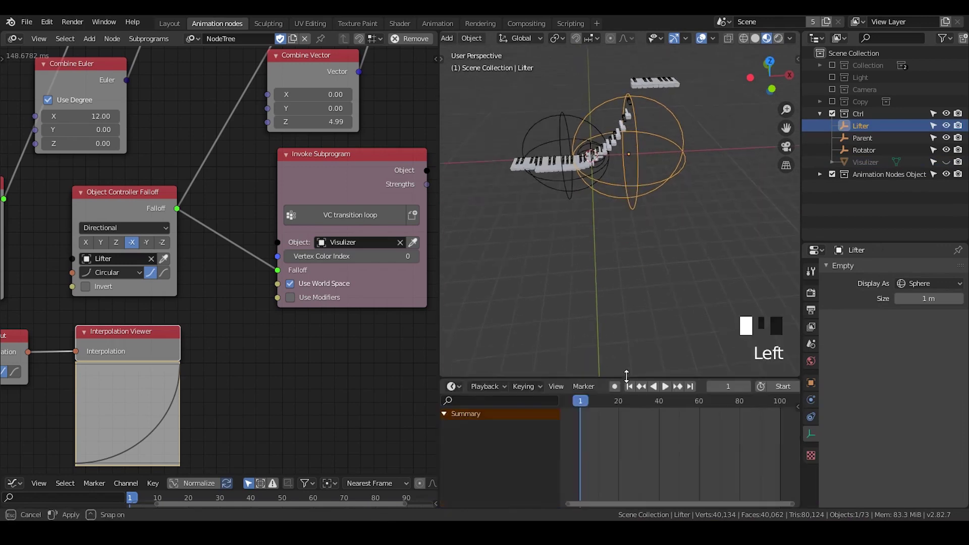
pyautogui.keyDown('shift'); pyautogui.moveTo(625, 197); pyautogui.dragTo(659, 237, button='middle'); pyautogui.keyUp('shift')
pyautogui.press('g')
pyautogui.click(526, 203)
pyautogui.press('KP_0')
pyautogui.keyDown('shift'); pyautogui.moveTo(526, 202); pyautogui.dragTo(535, 181, button='middle'); pyautogui.keyUp('shift')
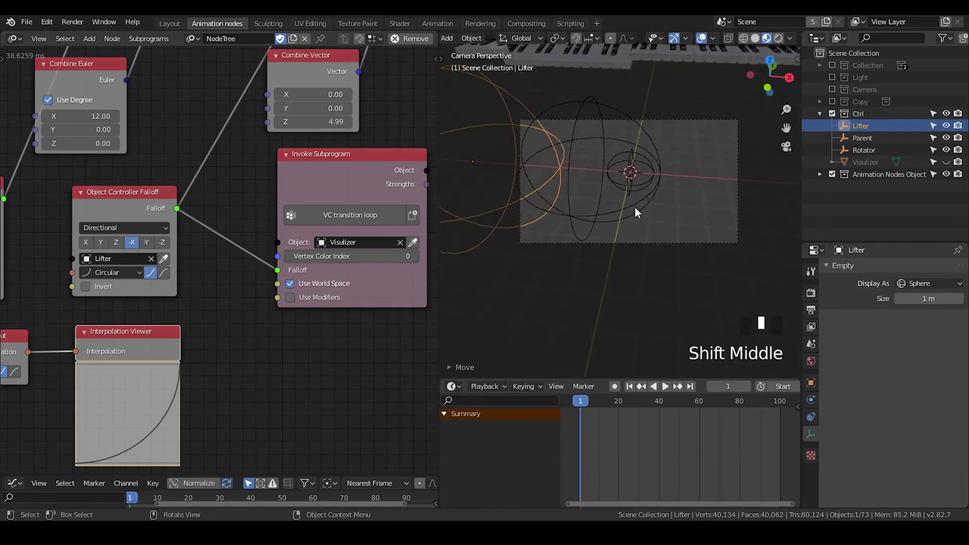
# Keyframe Lifter's location at the start frame and at frame 40 with X 9.9937 m.
pyautogui.click(810, 383)
pyautogui.click(849, 287)
pyautogui.press('i')
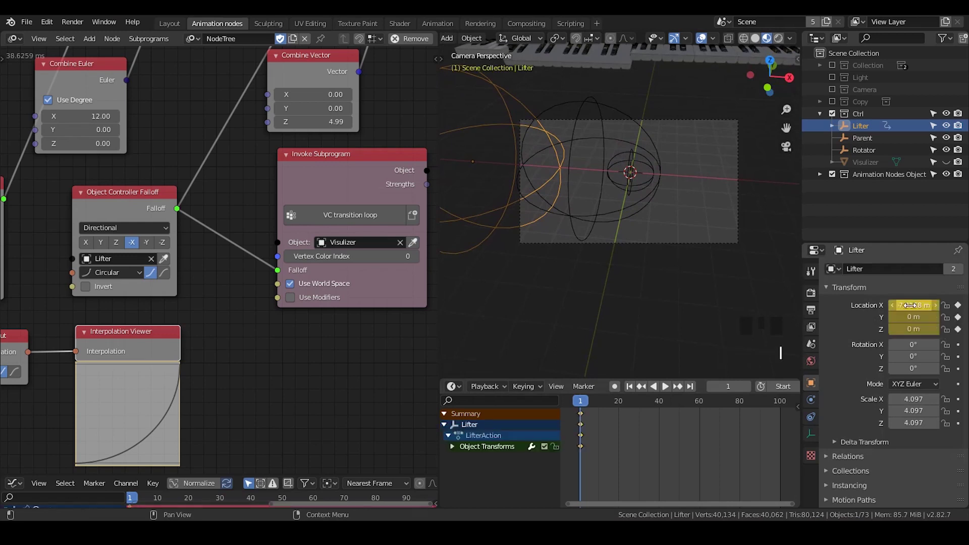
pyautogui.click(660, 401)
pyautogui.press('g')
pyautogui.press('x')
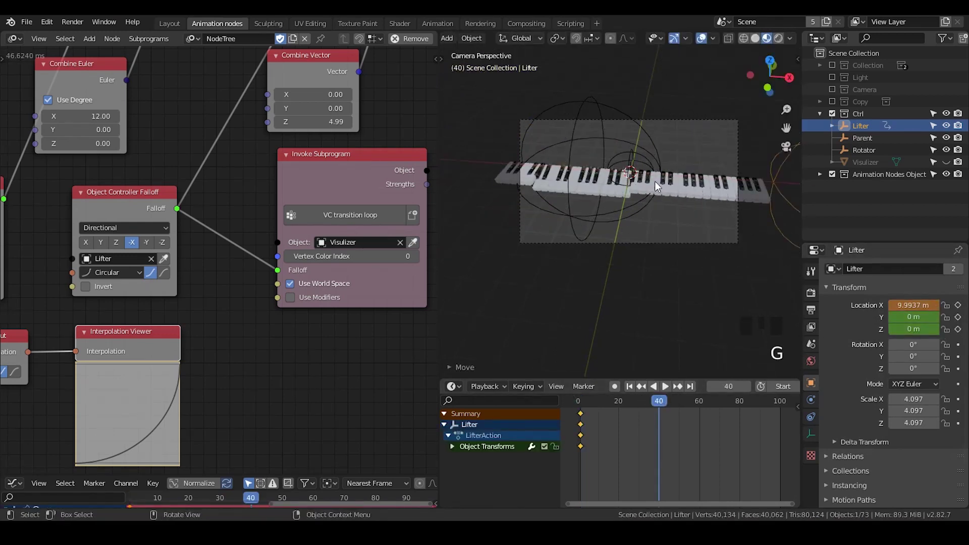
pyautogui.click(757, 191)
pyautogui.press('i')
# Play the animation from an early frame to watch the lift wave sweep the piano.
pyautogui.press('space')
pyautogui.click(591, 401)
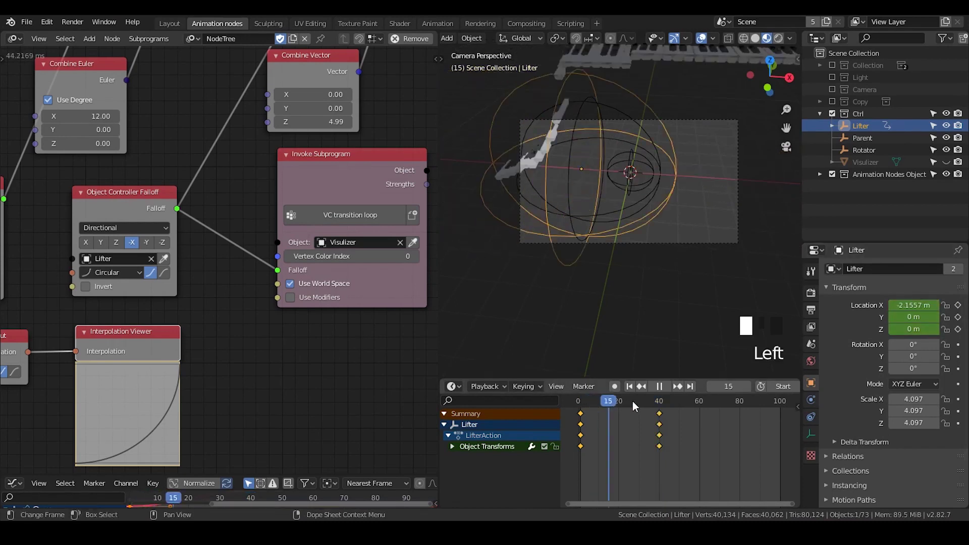
pyautogui.press('space')
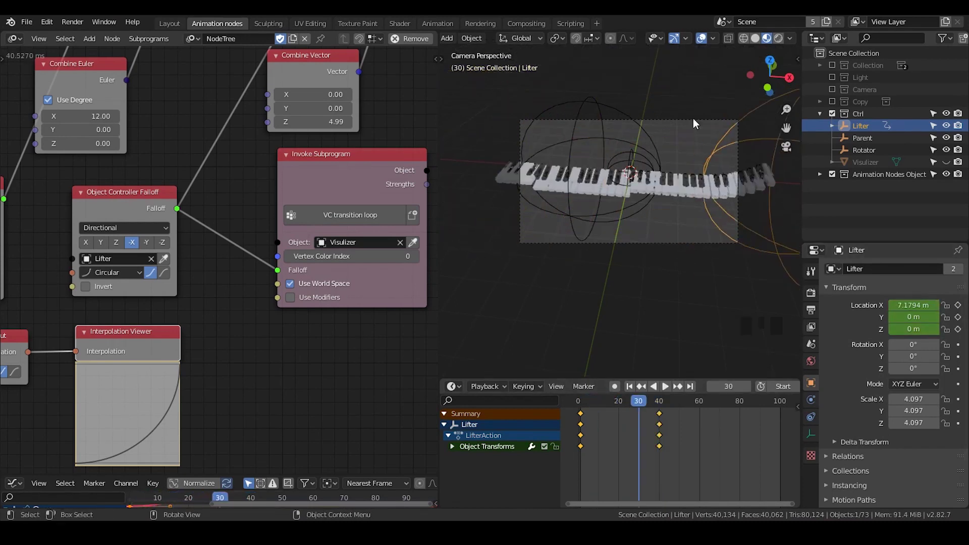
pyautogui.keyDown('shift'); pyautogui.moveTo(689, 203); pyautogui.dragTo(674, 198, button='middle'); pyautogui.keyUp('shift')
# Move the Rotator empty further left, leaving the Lifter where it is.
pyautogui.click(638, 141)
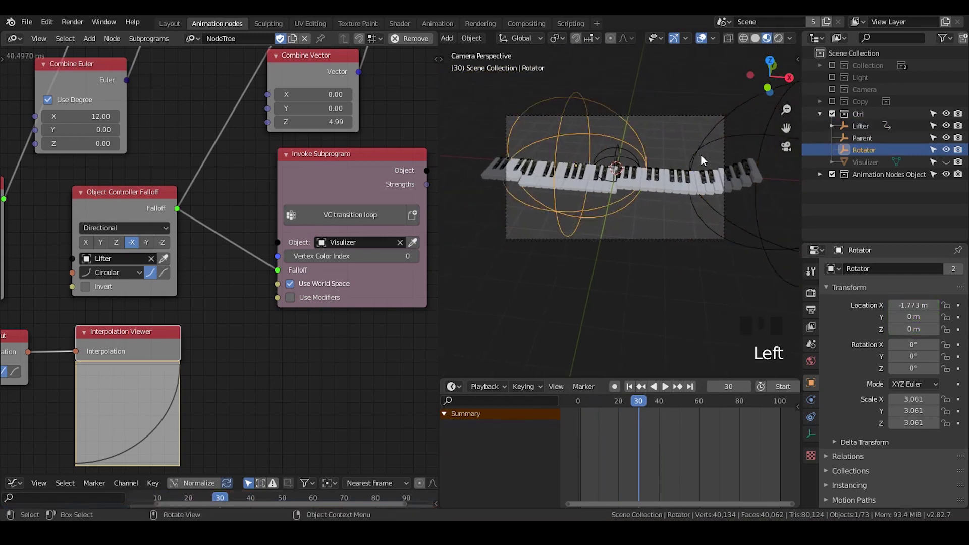
pyautogui.press('g')
pyautogui.click(533, 143)
pyautogui.click(762, 141)
pyautogui.press('g')
pyautogui.rightClick(762, 142)
# Scrub from frame 27 back toward frame 21 and select piano key WK-1.025.
pyautogui.click(633, 400)
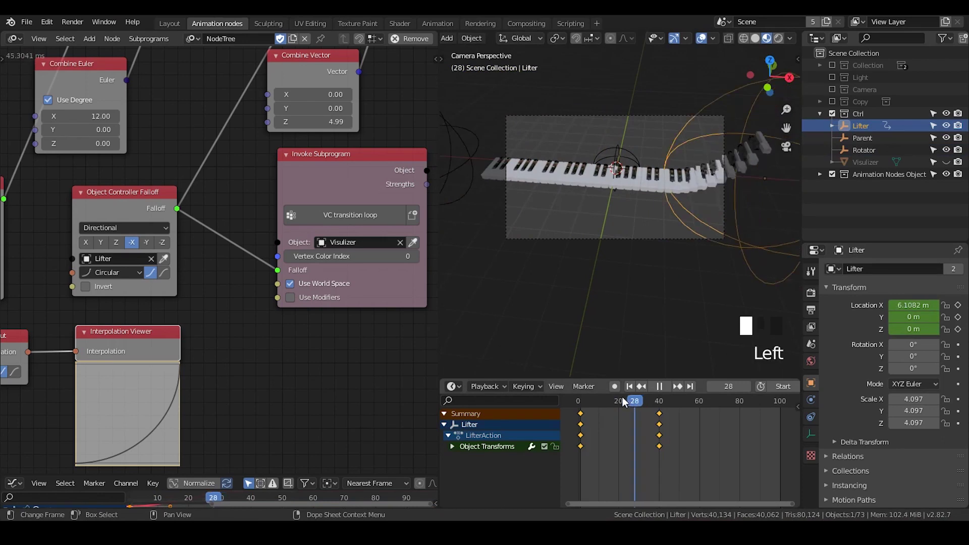
pyautogui.moveTo(615, 397); pyautogui.dragTo(627, 400)
pyautogui.click(671, 161)
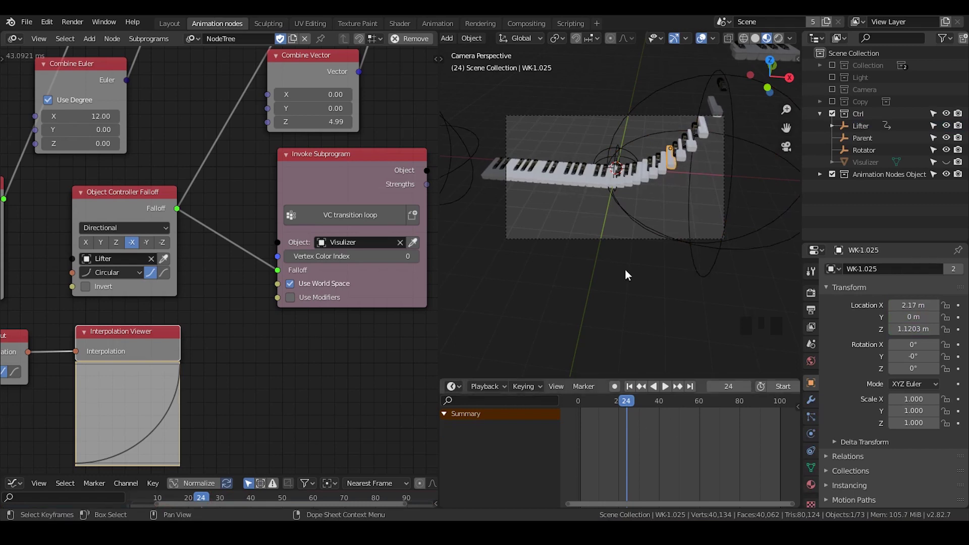
pyautogui.click(655, 175)
pyautogui.click(654, 173)
pyautogui.click(582, 180)
pyautogui.click(561, 176)
pyautogui.click(590, 178)
pyautogui.click(600, 180)
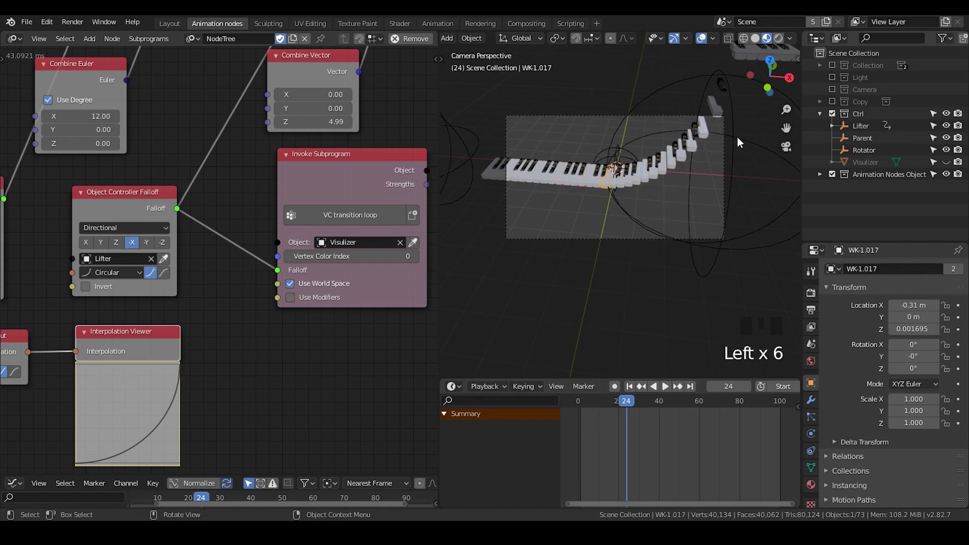
pyautogui.click(732, 137)
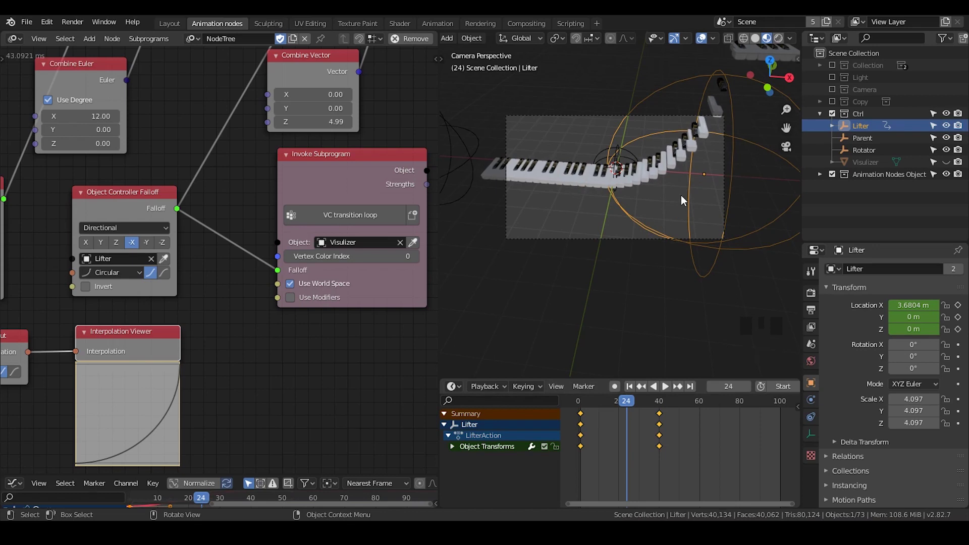
pyautogui.keyDown('shift'); pyautogui.moveTo(708, 189); pyautogui.dragTo(636, 171, button='middle'); pyautogui.keyUp('shift')
pyautogui.keyDown('shift'); pyautogui.moveTo(663, 252); pyautogui.dragTo(654, 237, button='middle'); pyautogui.keyUp('shift')
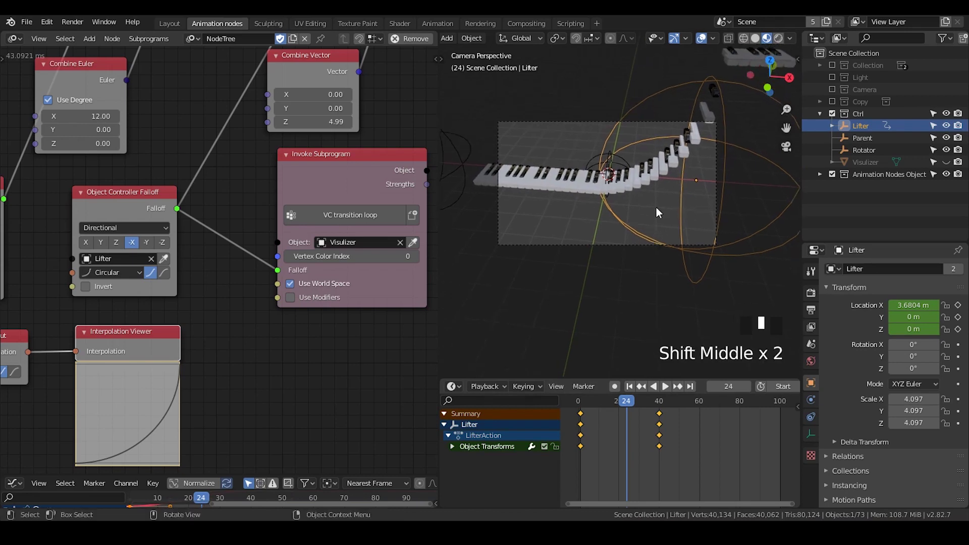
pyautogui.scroll(1, 656, 207)
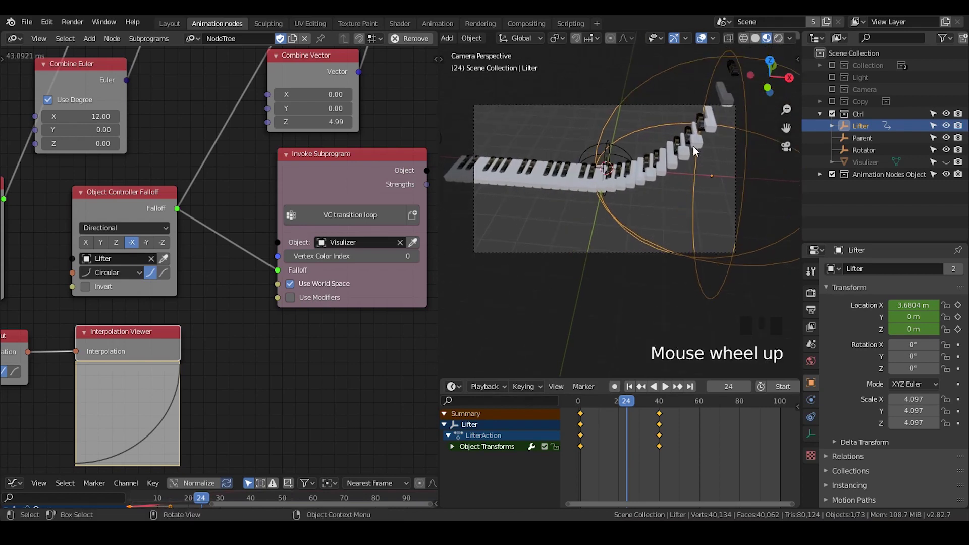
pyautogui.click(889, 163)
pyautogui.click(888, 163)
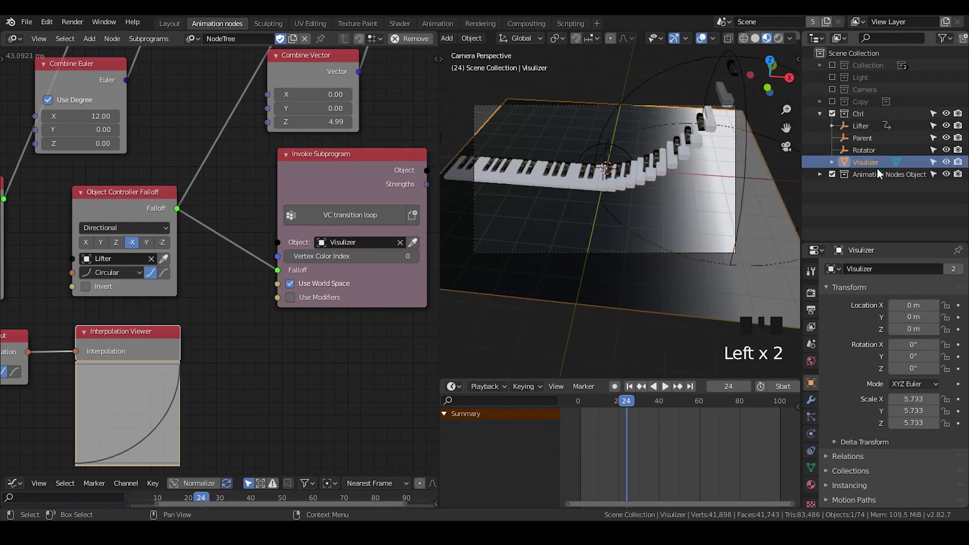
pyautogui.click(947, 163)
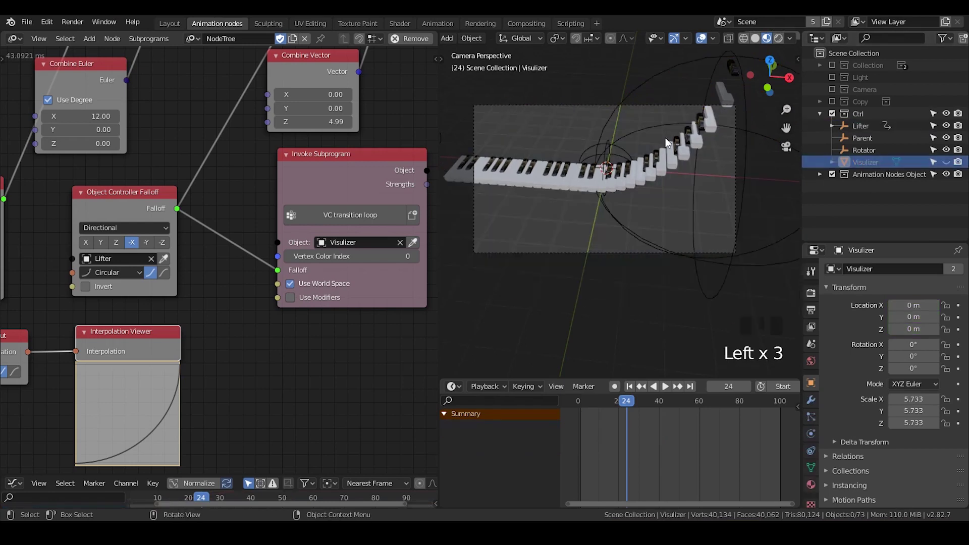
pyautogui.click(867, 126)
pyautogui.moveTo(676, 419); pyautogui.dragTo(647, 449)
pyautogui.press('g')
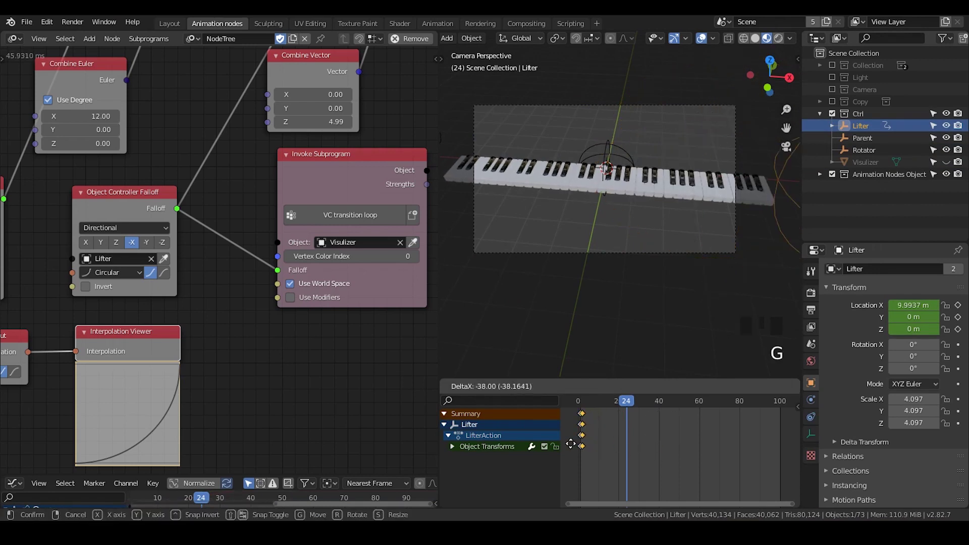
pyautogui.click(571, 444)
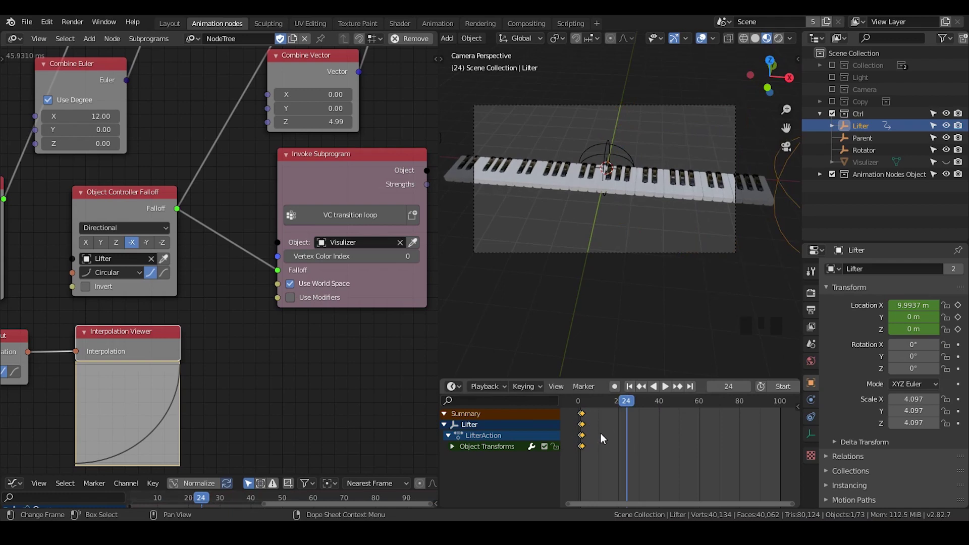
pyautogui.press('g')
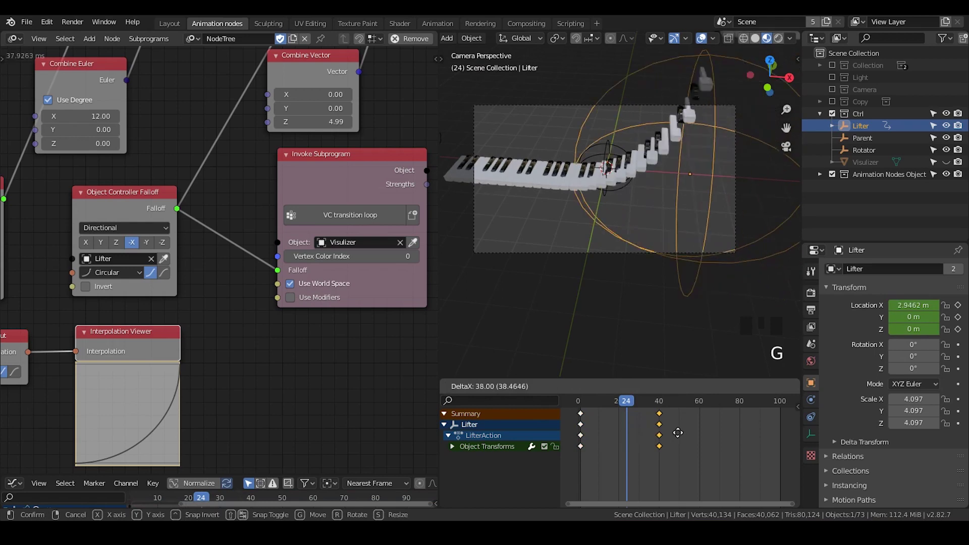
pyautogui.click(677, 432)
pyautogui.press('g')
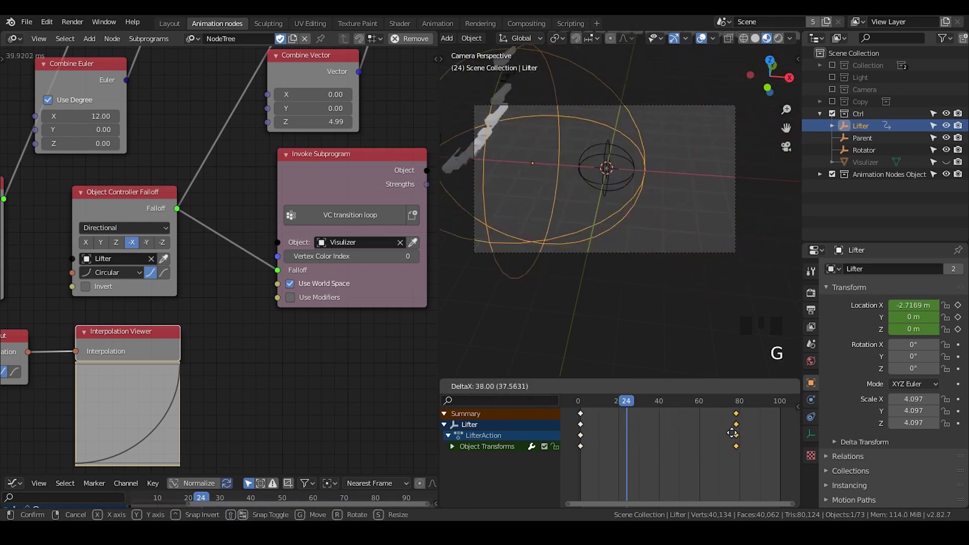
pyautogui.rightClick(705, 435)
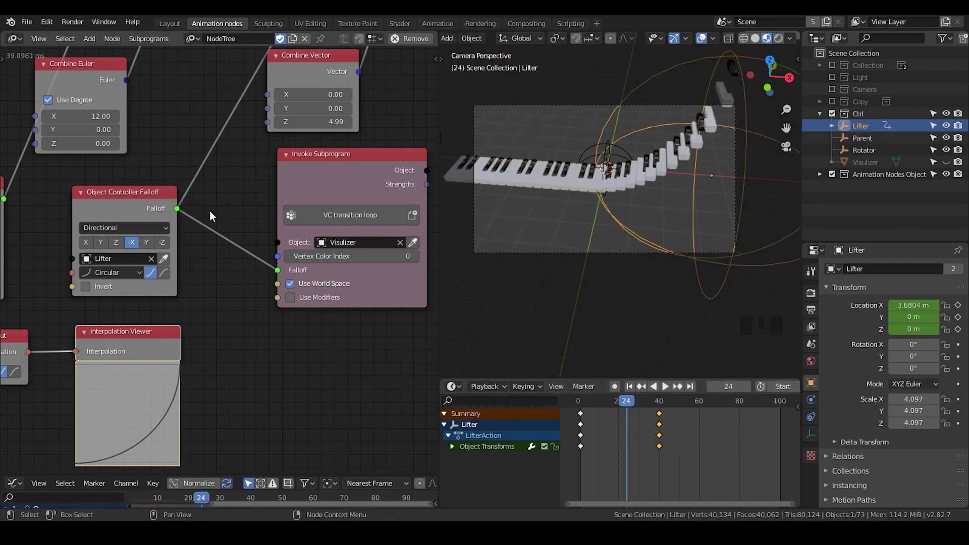
# Shrink the Lifter sphere and shift it along X.
pyautogui.moveTo(129, 197); pyautogui.dragTo(130, 200)
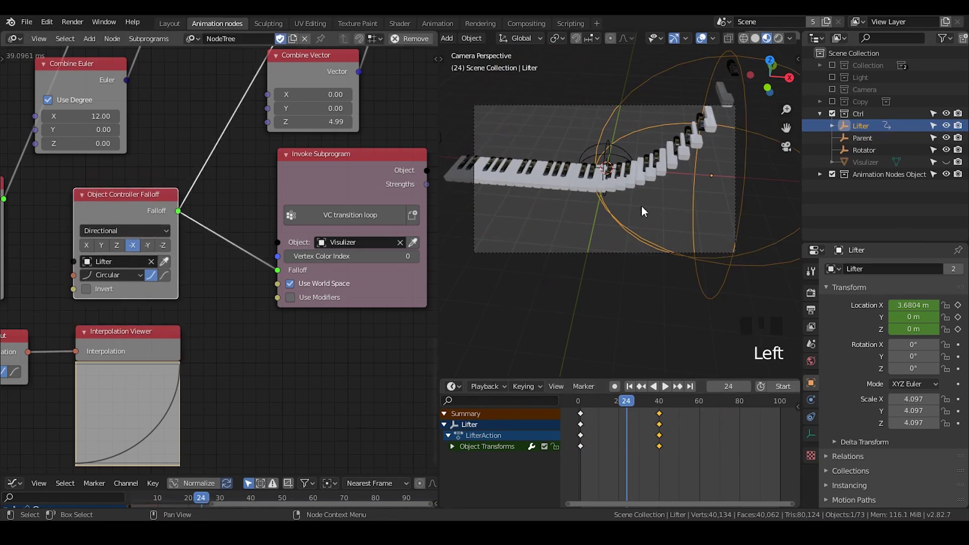
pyautogui.press('s')
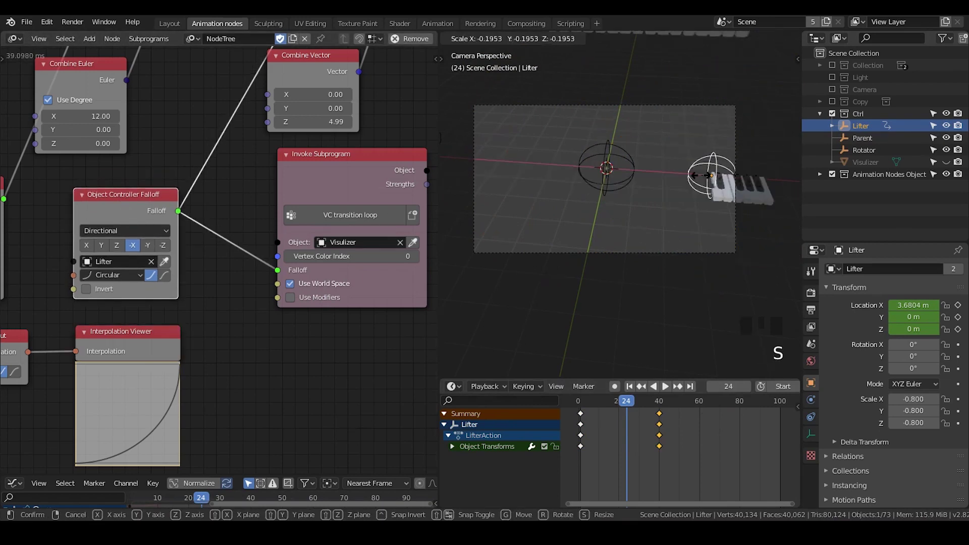
pyautogui.click(722, 174)
pyautogui.press('g')
pyautogui.press('x')
pyautogui.click(676, 183)
pyautogui.keyDown('shift'); pyautogui.moveTo(677, 183); pyautogui.dragTo(622, 206, button='middle'); pyautogui.keyUp('shift')
pyautogui.scroll(2, 657, 248)
# Shrink the Lifter to scale 0.532 and inspect key WK-1.024 and the black pad.
pyautogui.press('s')
pyautogui.click(664, 237)
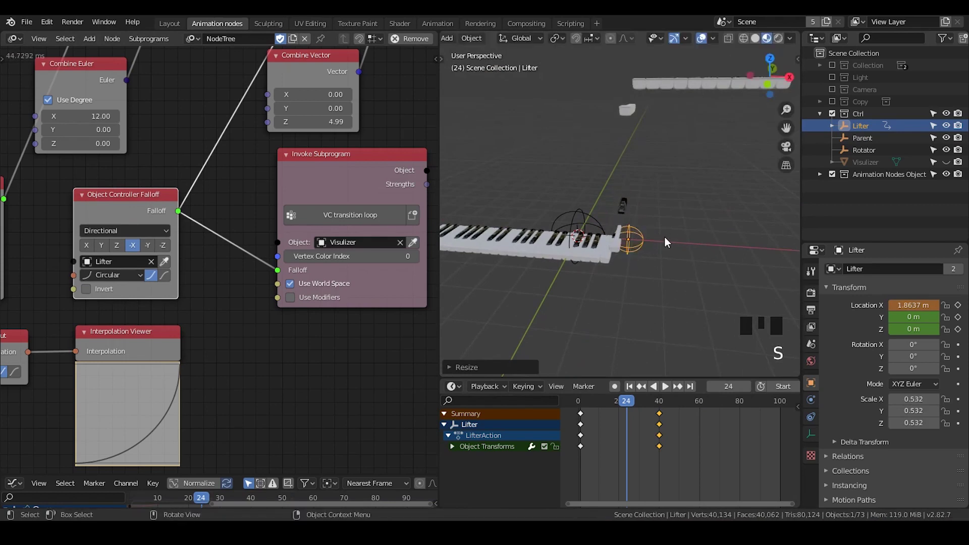
pyautogui.moveTo(664, 238); pyautogui.dragTo(648, 201, button='middle')
pyautogui.click(631, 117)
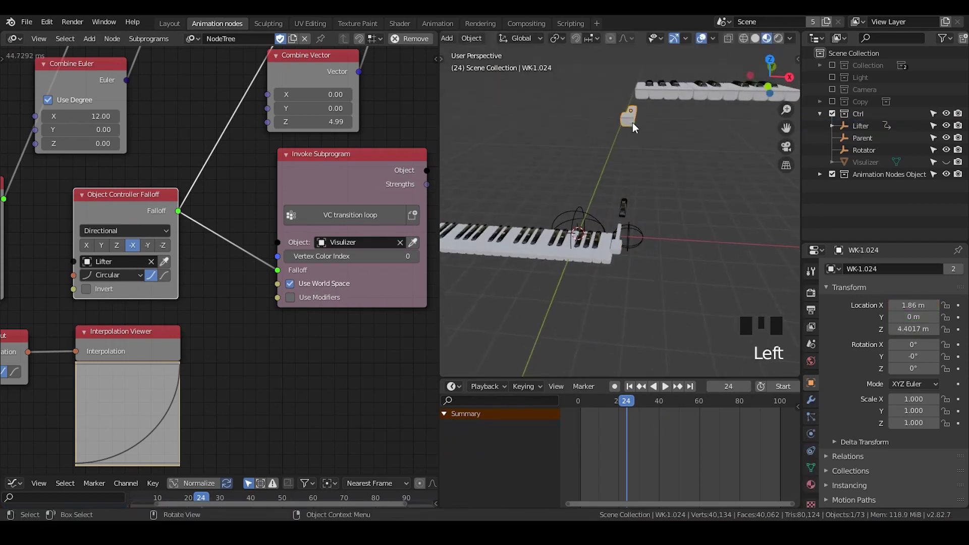
pyautogui.click(625, 207)
pyautogui.click(625, 124)
pyautogui.click(625, 196)
pyautogui.click(627, 125)
# Rescale the Lifter empty up and down until it settles at 4.924.
pyautogui.click(635, 237)
pyautogui.press('s')
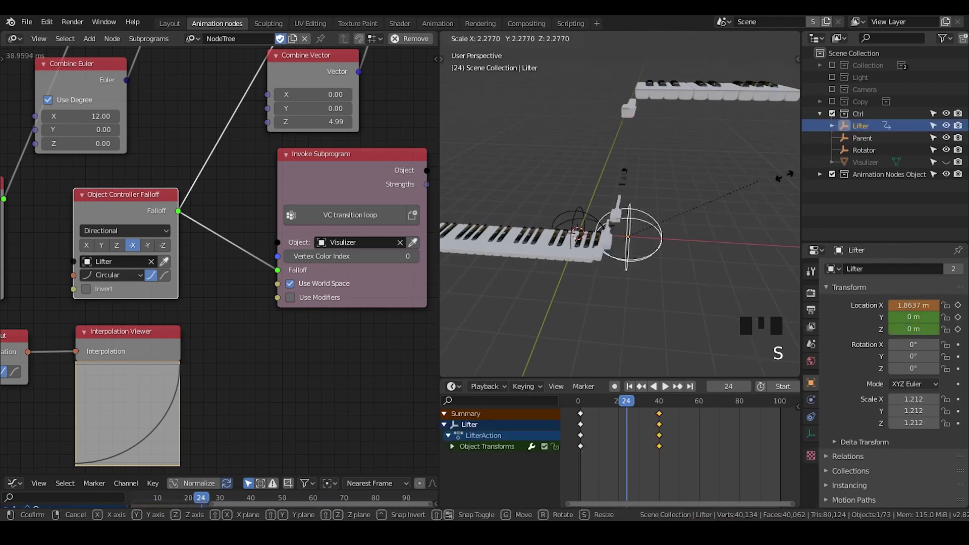
pyautogui.click(638, 190)
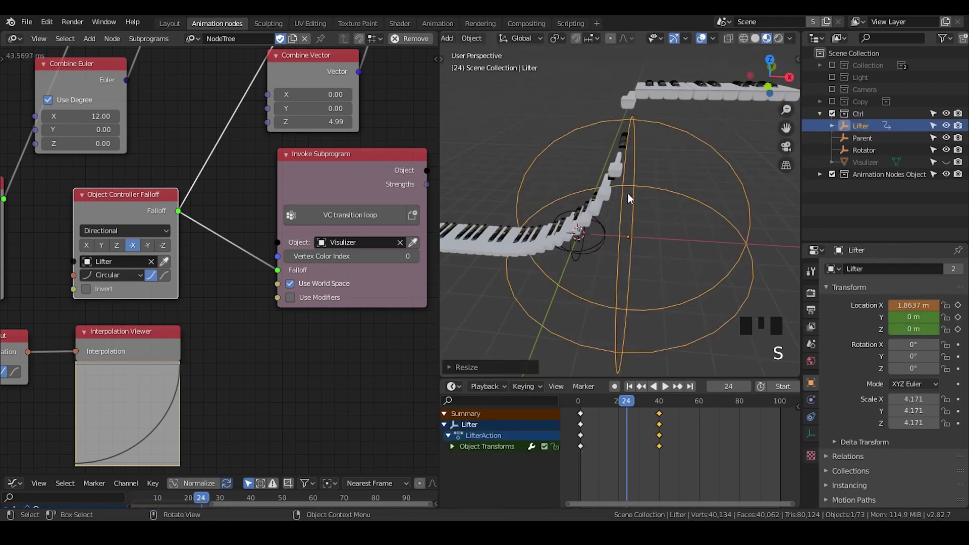
pyautogui.keyDown('shift'); pyautogui.moveTo(638, 190); pyautogui.dragTo(670, 235, button='middle'); pyautogui.keyUp('shift')
pyautogui.scroll(-2, 671, 233)
pyautogui.press('s')
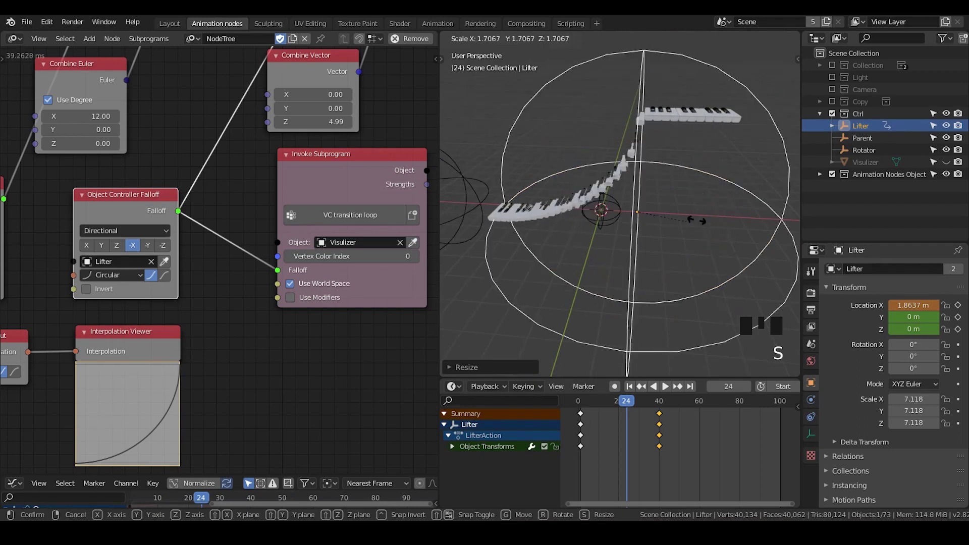
pyautogui.click(703, 217)
pyautogui.press('s')
pyautogui.click(673, 225)
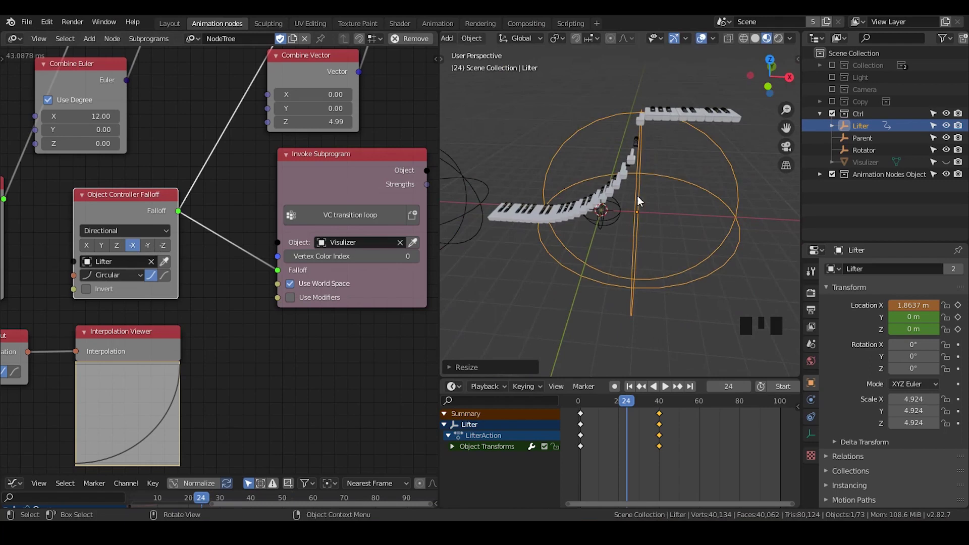
pyautogui.click(625, 178)
pyautogui.moveTo(642, 264); pyautogui.dragTo(644, 244, button='middle')
# Hide the Visulizer object and switch the falloff type to Sphere.
pyautogui.click(143, 232)
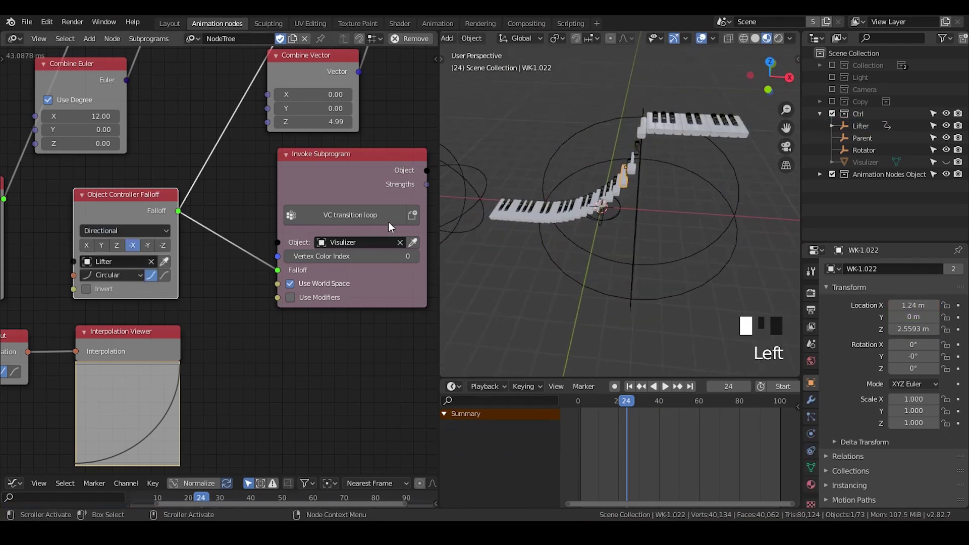
pyautogui.click(899, 162)
pyautogui.click(946, 162)
pyautogui.click(105, 229)
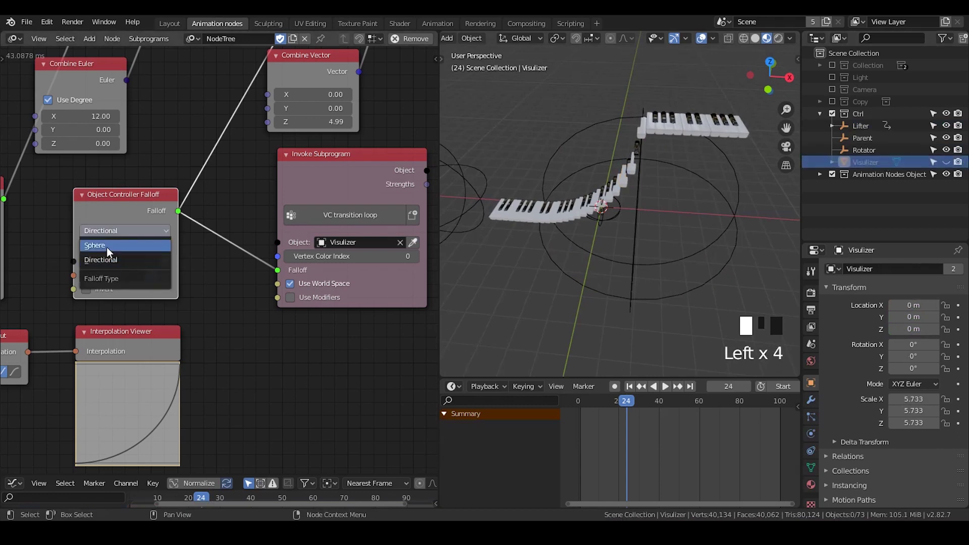
pyautogui.click(107, 245)
# On frame 1, scale the Lifter to 2.55 and move it to X 10.382 m.
pyautogui.click(644, 237)
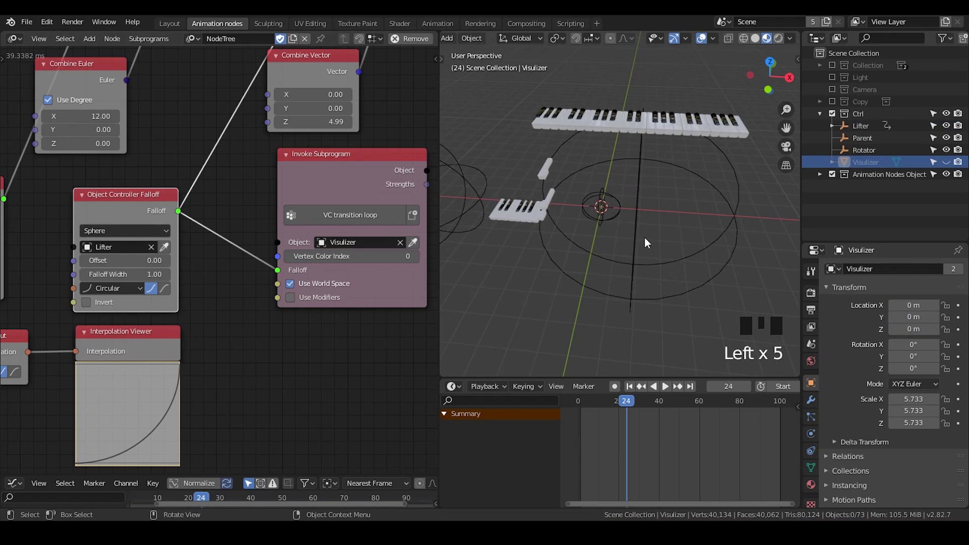
pyautogui.click(637, 231)
pyautogui.scroll(-3, 610, 287)
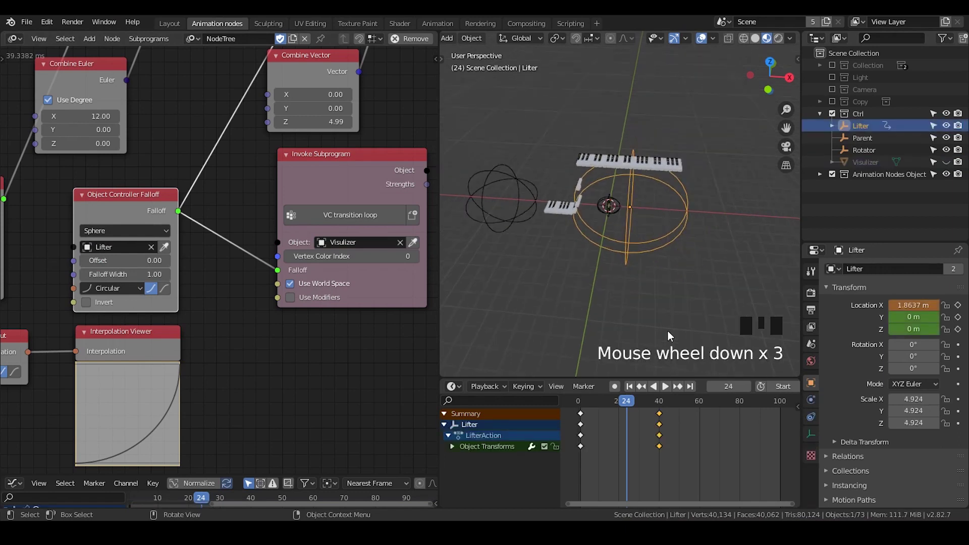
pyautogui.hotkey('shift', 'Left')
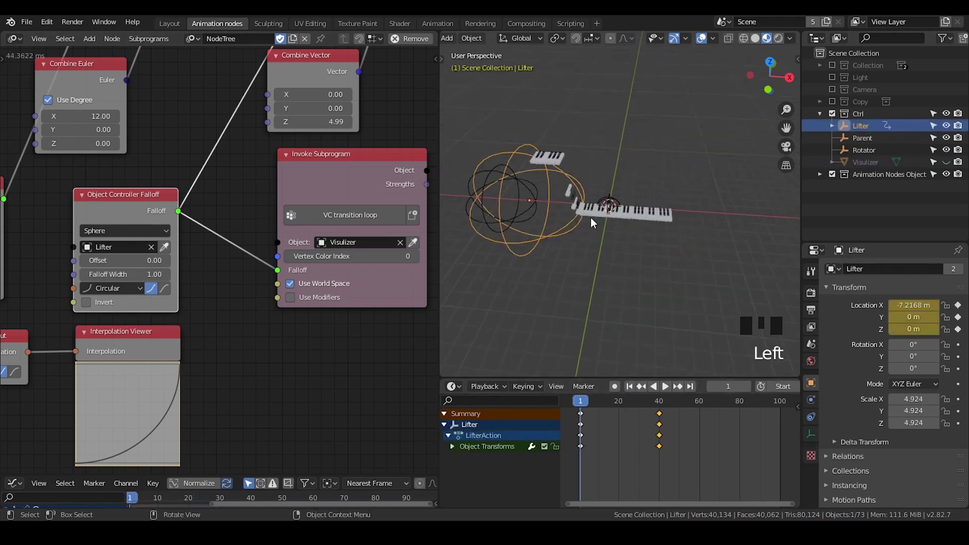
pyautogui.press('g')
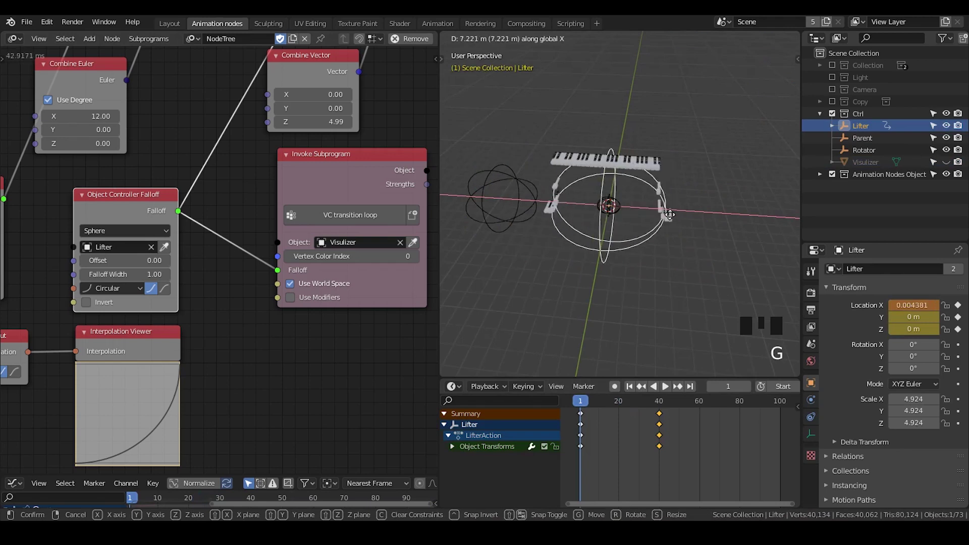
pyautogui.click(671, 218)
pyautogui.press('s')
pyautogui.click(646, 209)
pyautogui.press('g')
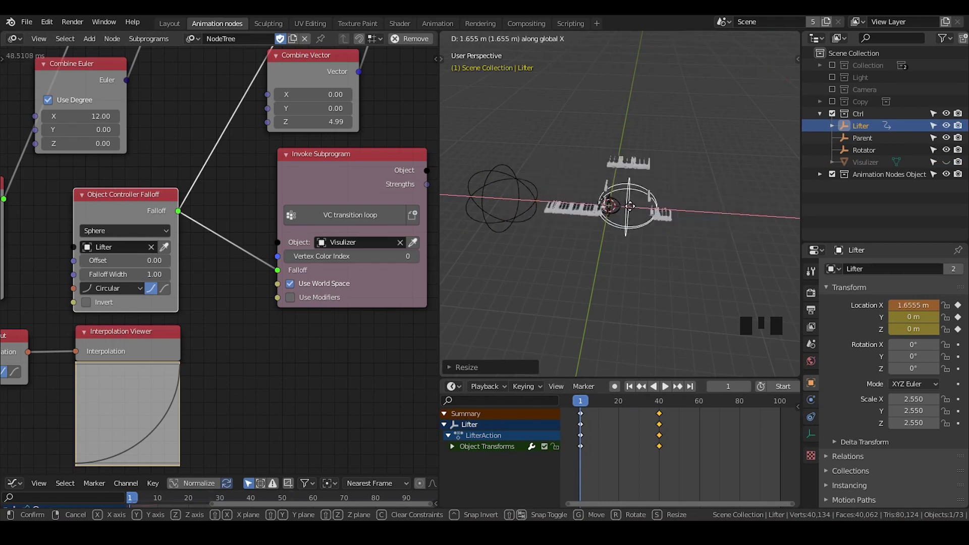
pyautogui.click(777, 207)
pyautogui.press('s')
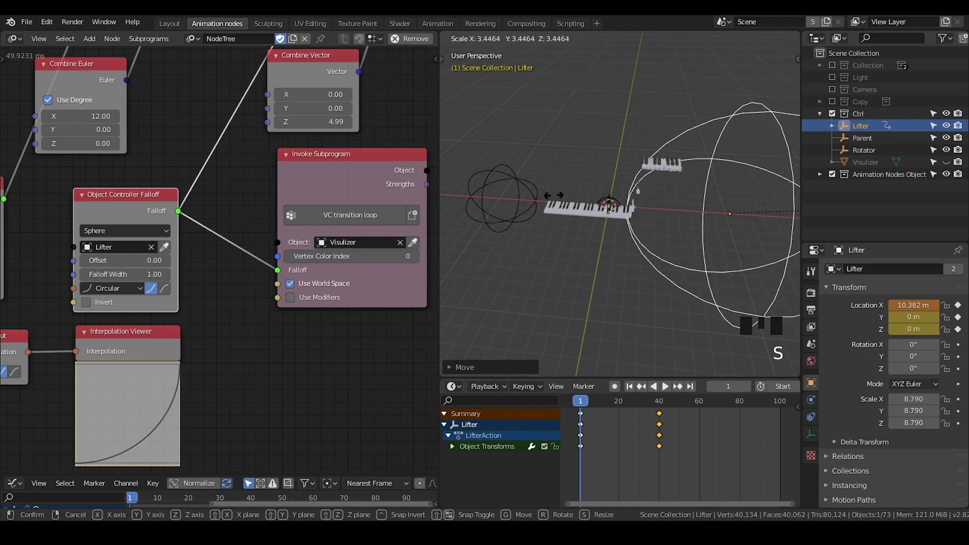
# Keep the Lifter scale at 2.55 and widen Falloff Width to 13.21.
pyautogui.press('Escape')
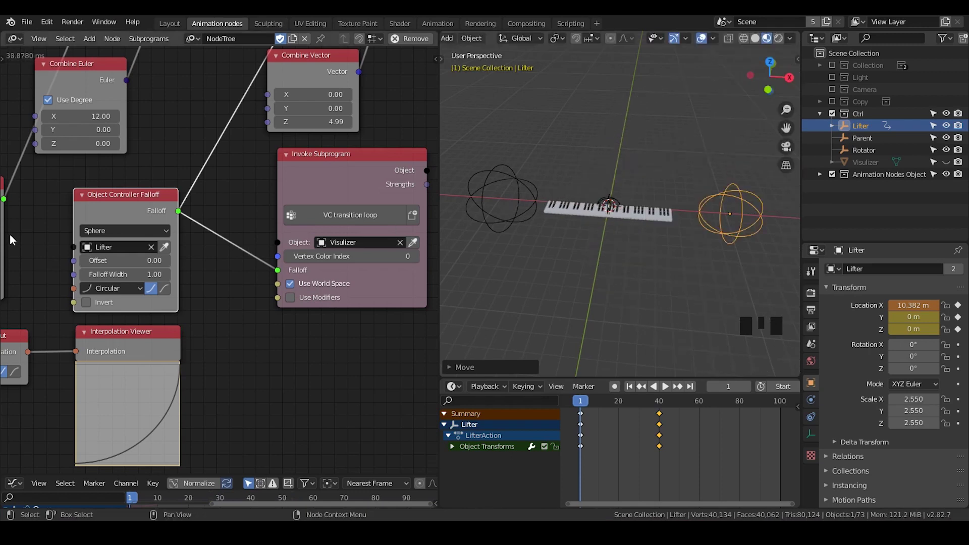
pyautogui.moveTo(13, 240); pyautogui.dragTo(71, 208, button='middle')
pyautogui.moveTo(172, 247); pyautogui.dragTo(183, 247)
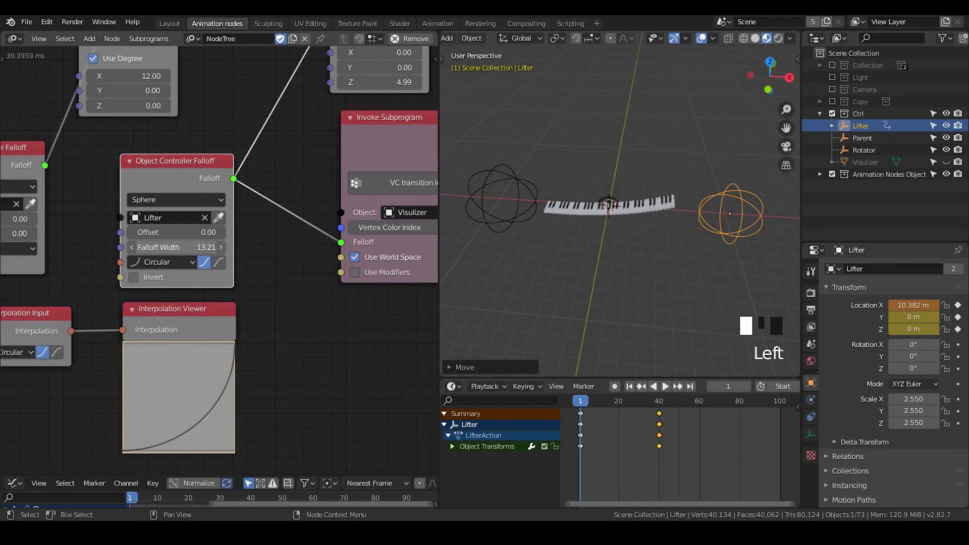
# Move the Lifter near the scene centre along X and reset its scale to 1.
pyautogui.keyDown('shift'); pyautogui.moveTo(632, 240); pyautogui.dragTo(609, 231, button='middle'); pyautogui.keyUp('shift')
pyautogui.press('g')
pyautogui.press('x')
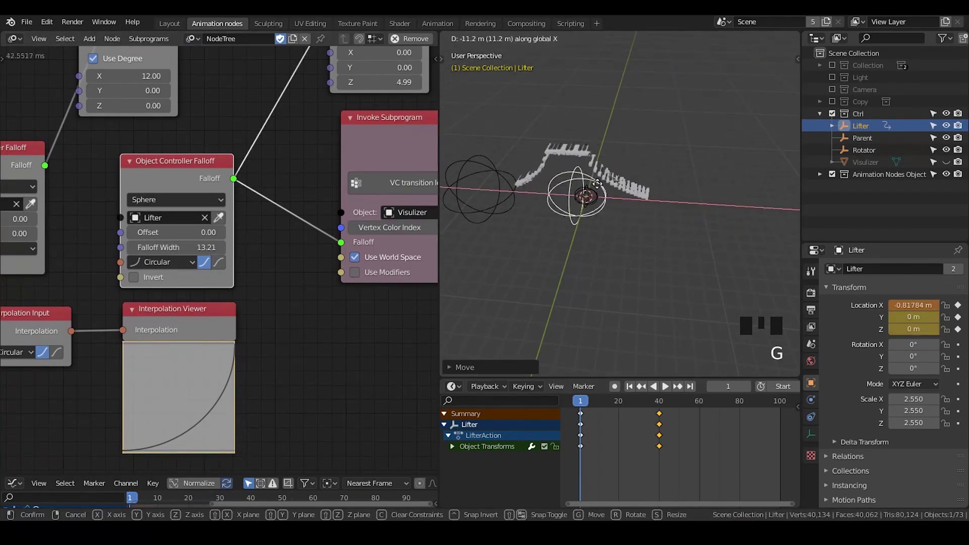
pyautogui.click(627, 180)
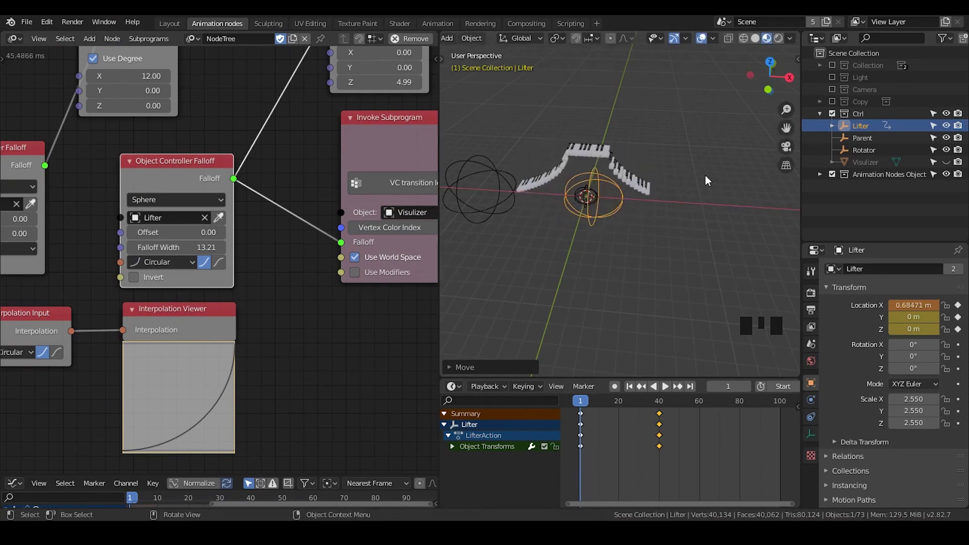
pyautogui.press('s')
pyautogui.click(679, 180)
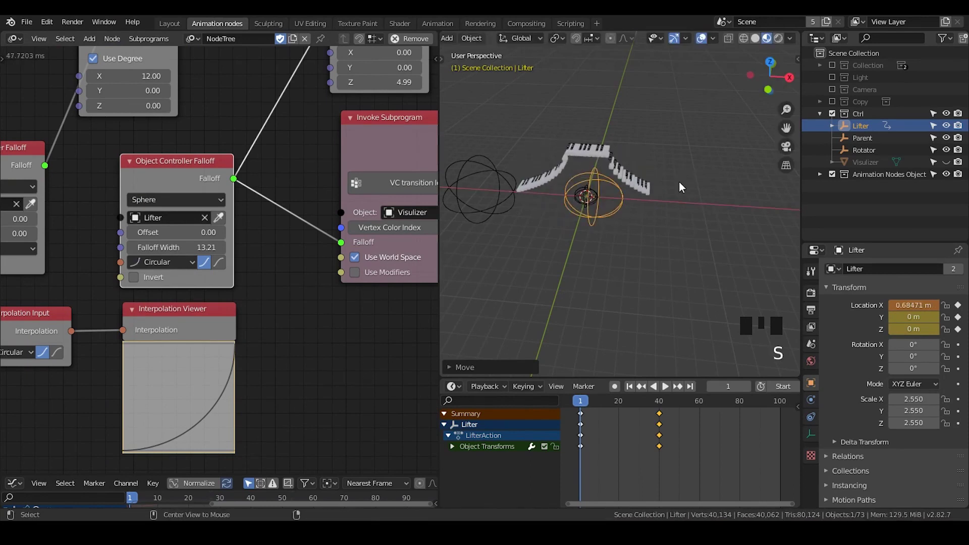
pyautogui.hotkey('alt', 's')
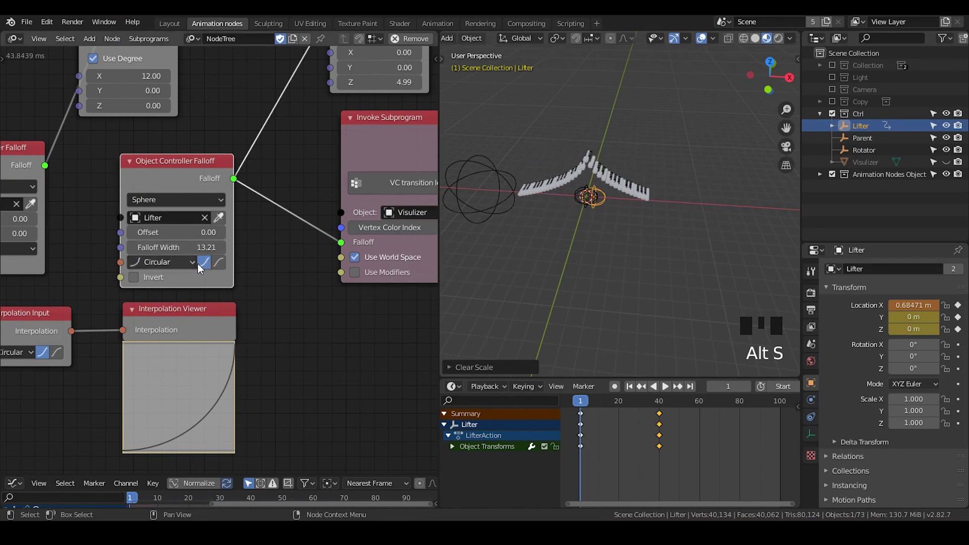
# Set the interpolation to Sinusoidal with its alternate easing, then slide Lifter along X.
pyautogui.click(192, 263)
pyautogui.click(182, 294)
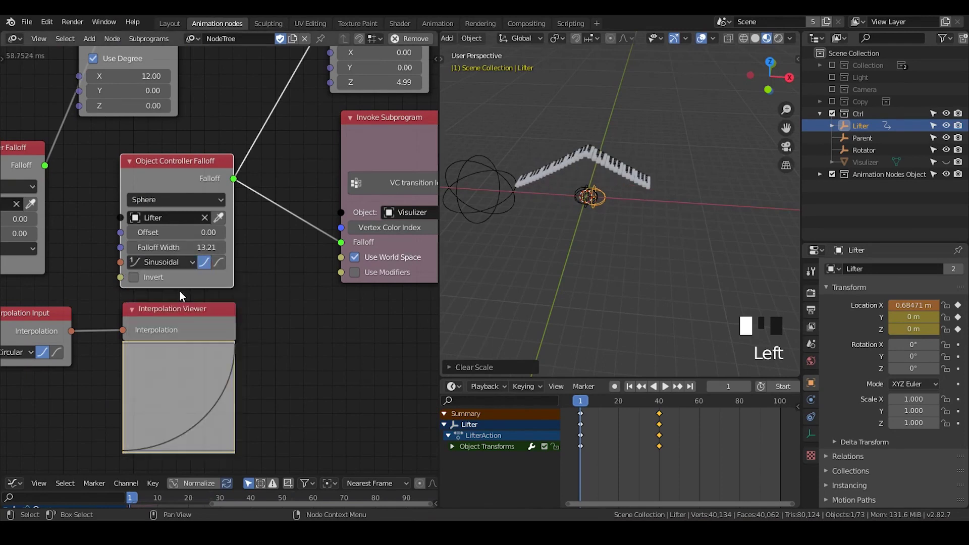
pyautogui.click(219, 263)
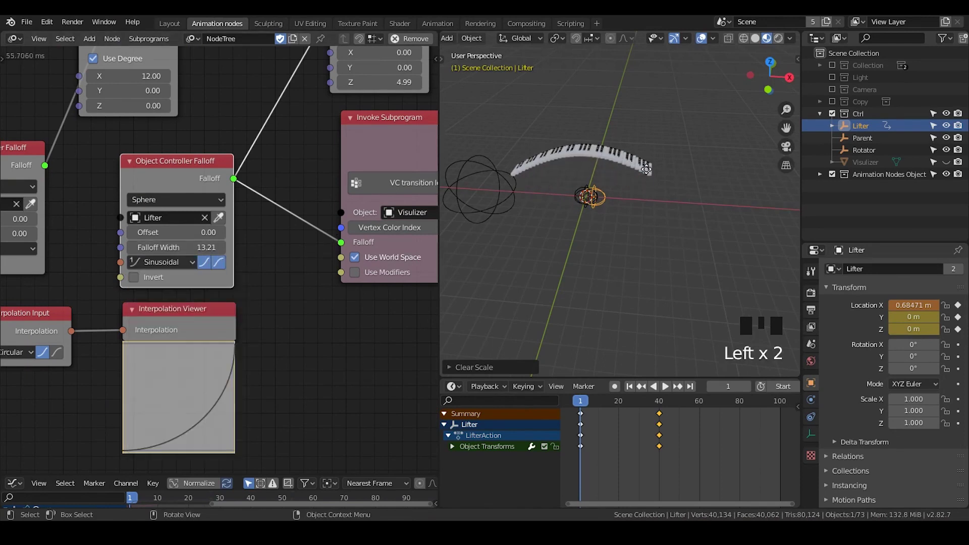
pyautogui.press('g')
pyautogui.press('x')
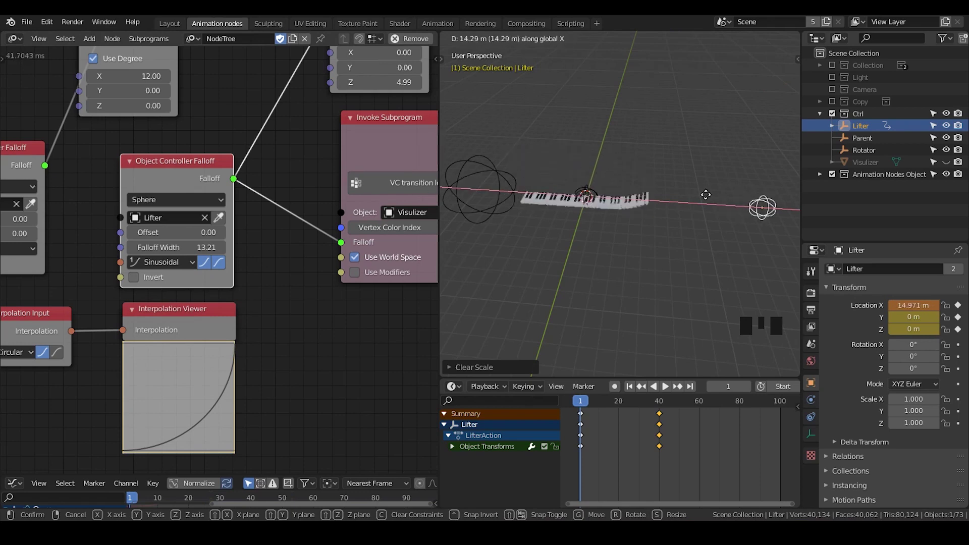
# Move the Lifter right in several moves until it reaches X 19.615 m.
pyautogui.click(451, 181)
pyautogui.keyDown('shift'); pyautogui.moveTo(634, 244); pyautogui.dragTo(698, 201, button='middle'); pyautogui.keyUp('shift')
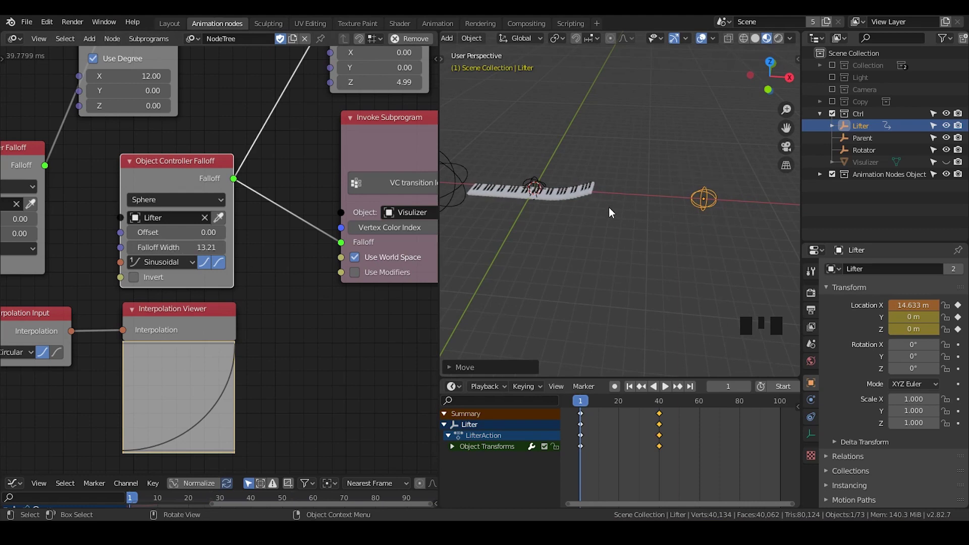
pyautogui.press('g')
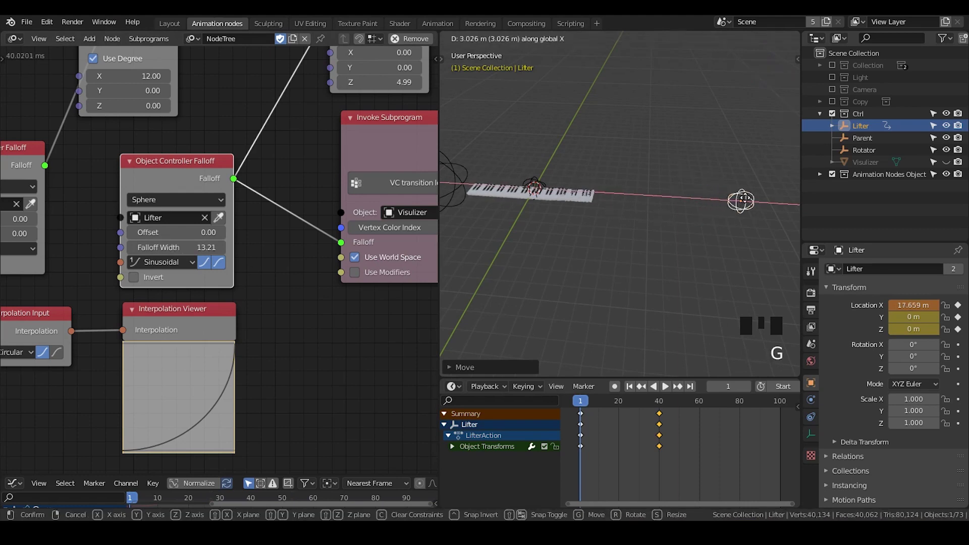
pyautogui.click(739, 201)
pyautogui.press('g')
pyautogui.click(751, 201)
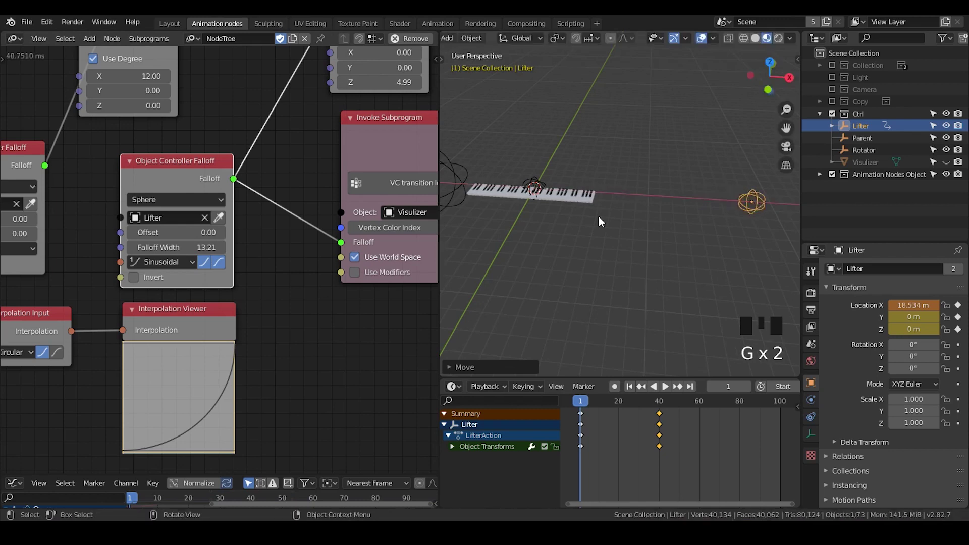
pyautogui.click(592, 202)
pyautogui.click(757, 199)
pyautogui.press('g')
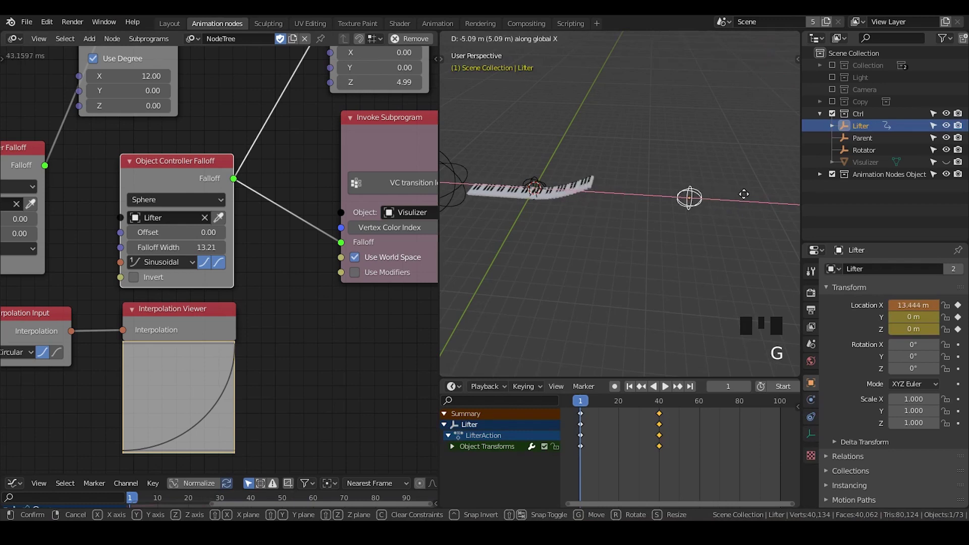
pyautogui.click(780, 193)
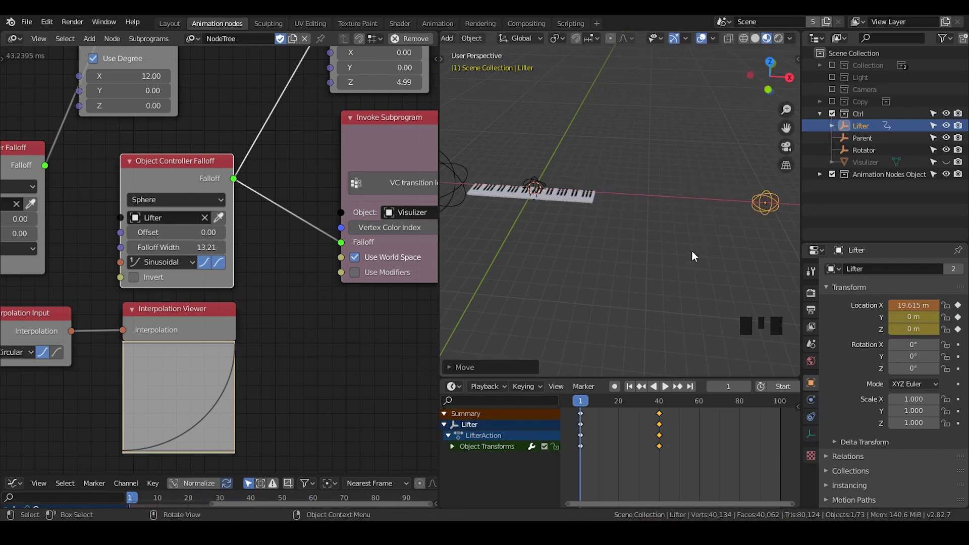
# Keyframe the Lifter's X 19.615 m position on frame 1.
pyautogui.press('i')
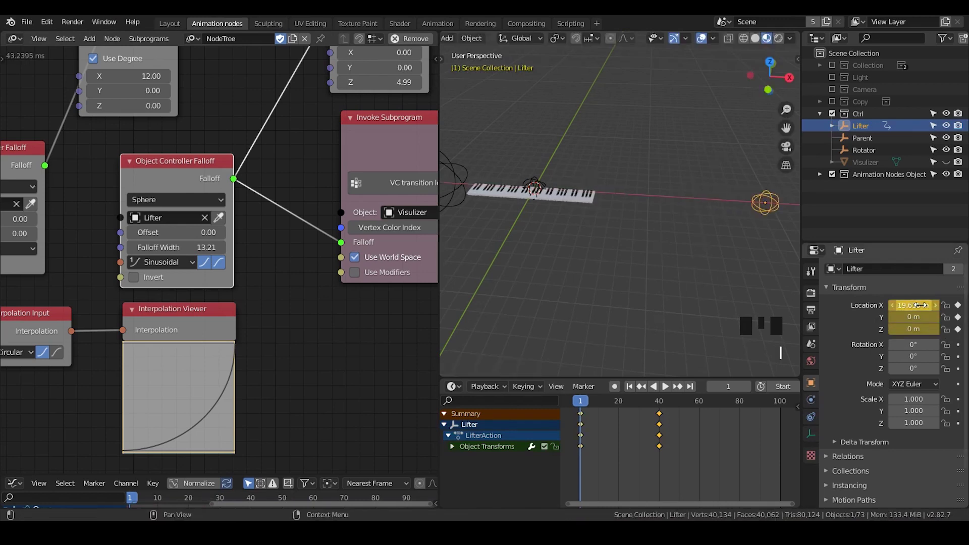
pyautogui.click(865, 159)
pyautogui.click(860, 126)
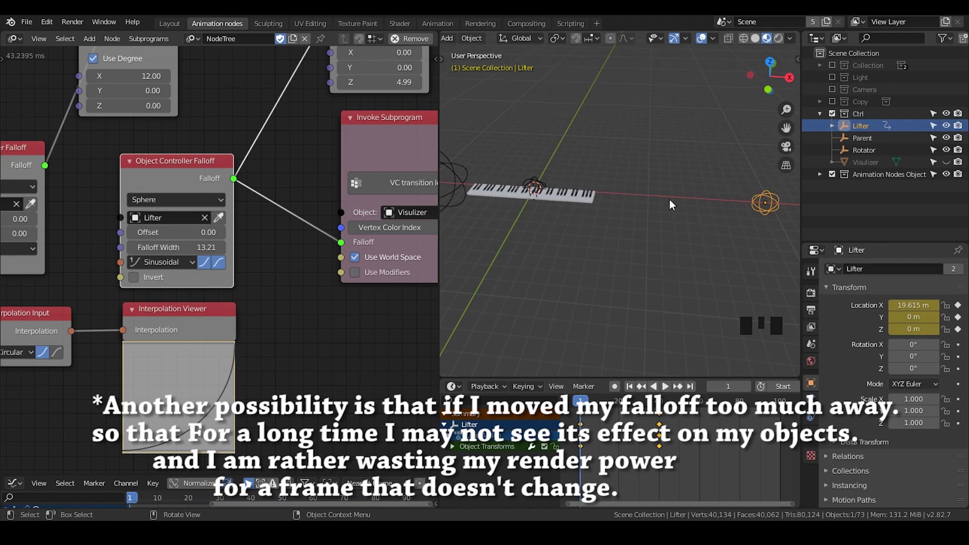
pyautogui.press('g')
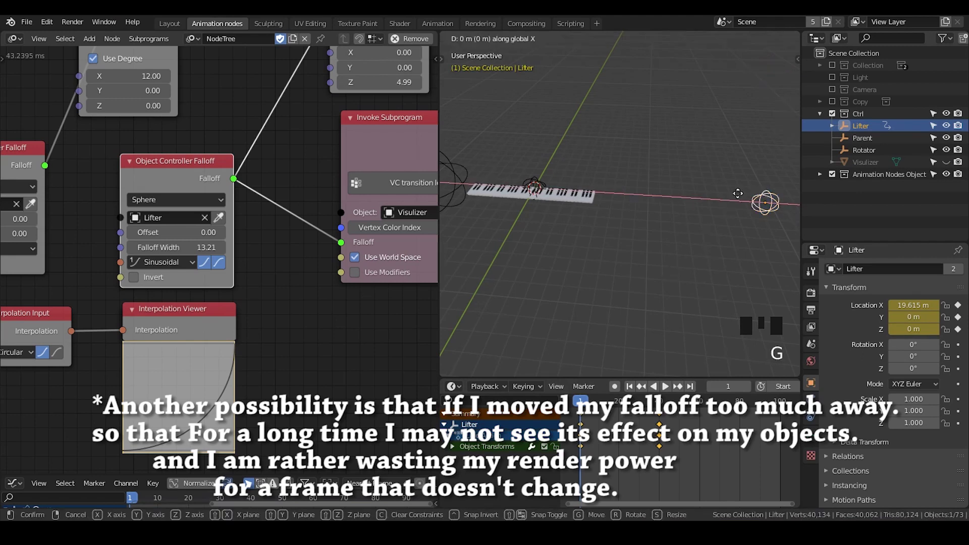
pyautogui.rightClick(737, 204)
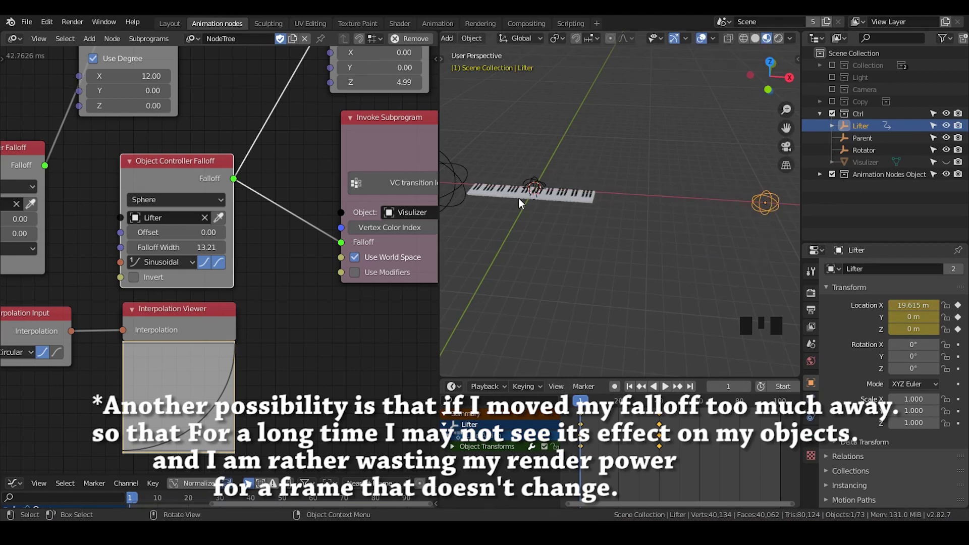
# Unhide the Visulizer plane and scale it to 15.05.
pyautogui.click(580, 197)
pyautogui.click(865, 162)
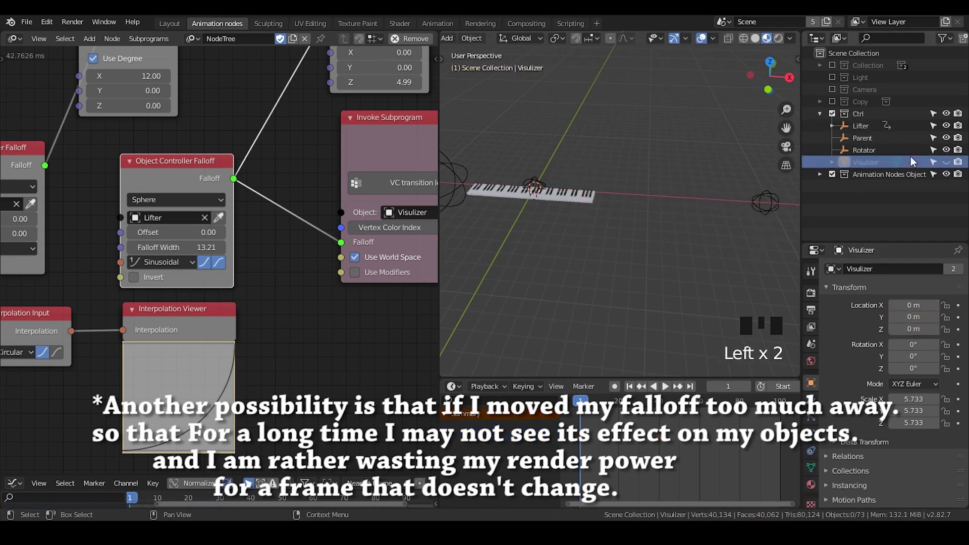
pyautogui.click(946, 162)
pyautogui.click(877, 162)
pyautogui.press('s')
pyautogui.rightClick(747, 208)
pyautogui.press('s')
pyautogui.click(664, 177)
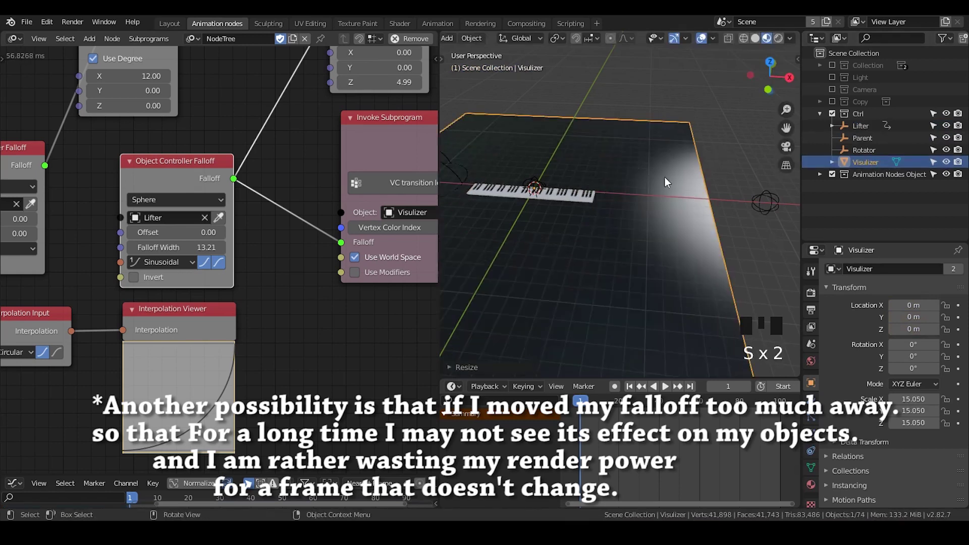
# Keep the Lifter at X 19.615 m while looking over the piano keys.
pyautogui.click(764, 202)
pyautogui.press('g')
pyautogui.press('x')
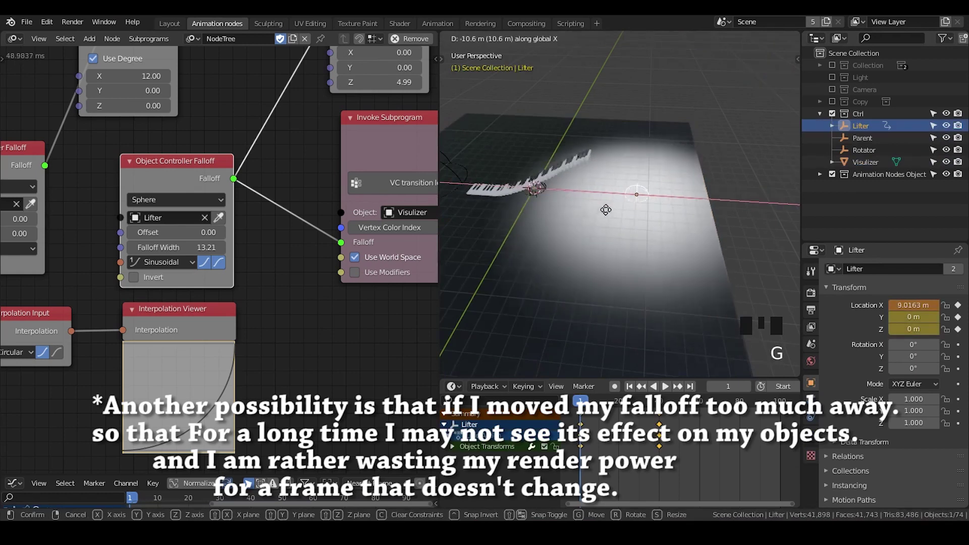
pyautogui.click(696, 208)
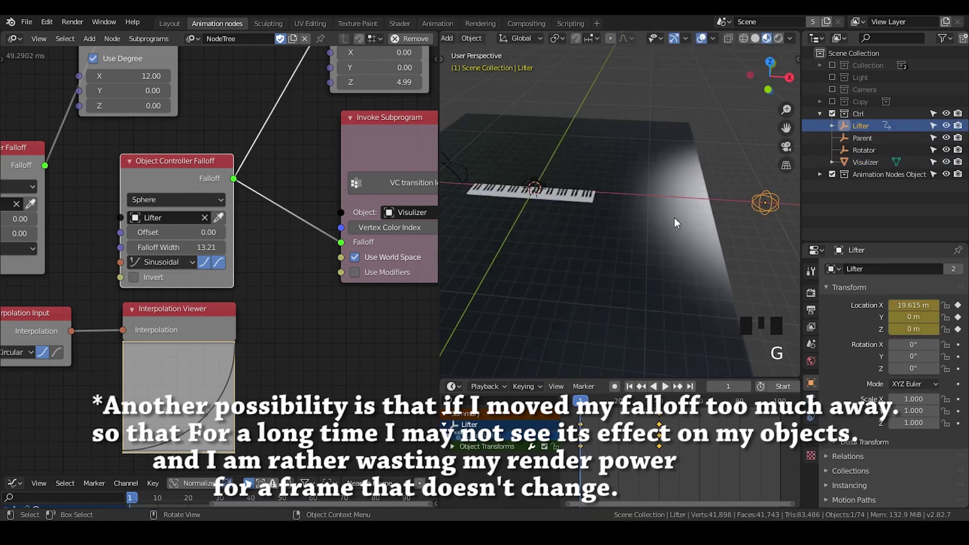
pyautogui.keyDown('shift'); pyautogui.moveTo(592, 231); pyautogui.dragTo(599, 222, button='middle'); pyautogui.keyUp('shift')
pyautogui.click(598, 187)
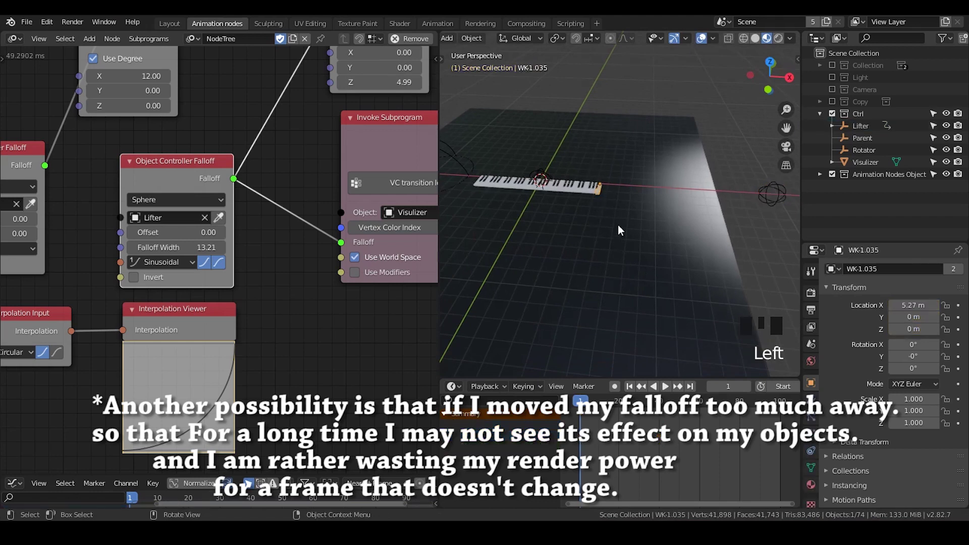
pyautogui.keyDown('shift'); pyautogui.moveTo(622, 229); pyautogui.dragTo(630, 252, button='middle'); pyautogui.keyUp('shift')
pyautogui.click(753, 201)
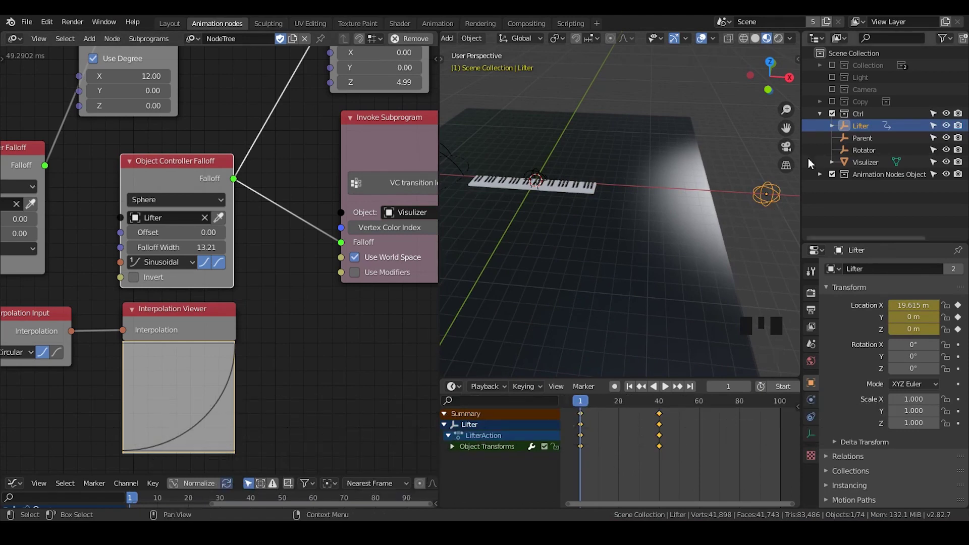
# Try Lifter X positions around 13.3 m and 15.9 m, ending at 18.896 m.
pyautogui.press('g')
pyautogui.press('x')
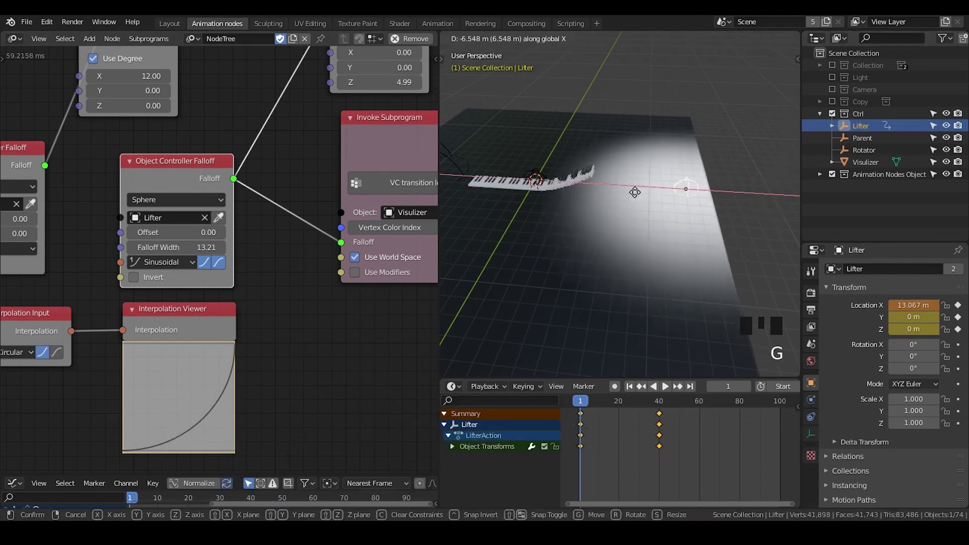
pyautogui.click(517, 194)
pyautogui.keyDown('shift'); pyautogui.moveTo(518, 193); pyautogui.dragTo(688, 190, button='middle'); pyautogui.keyUp('shift')
pyautogui.press('g')
pyautogui.press('x')
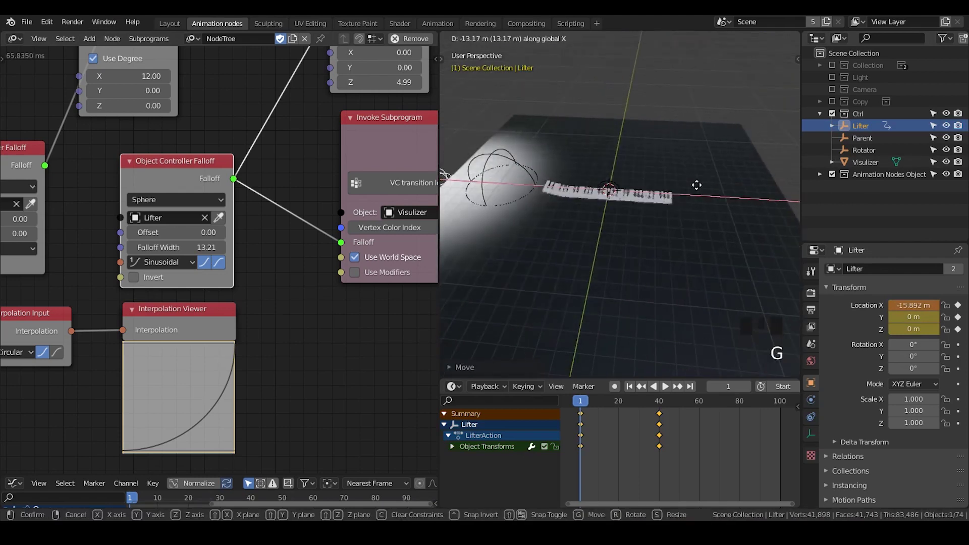
pyautogui.click(649, 226)
pyautogui.keyDown('shift'); pyautogui.moveTo(647, 226); pyautogui.dragTo(590, 227, button='middle'); pyautogui.keyUp('shift')
pyautogui.press('g')
pyautogui.press('x')
pyautogui.click(614, 182)
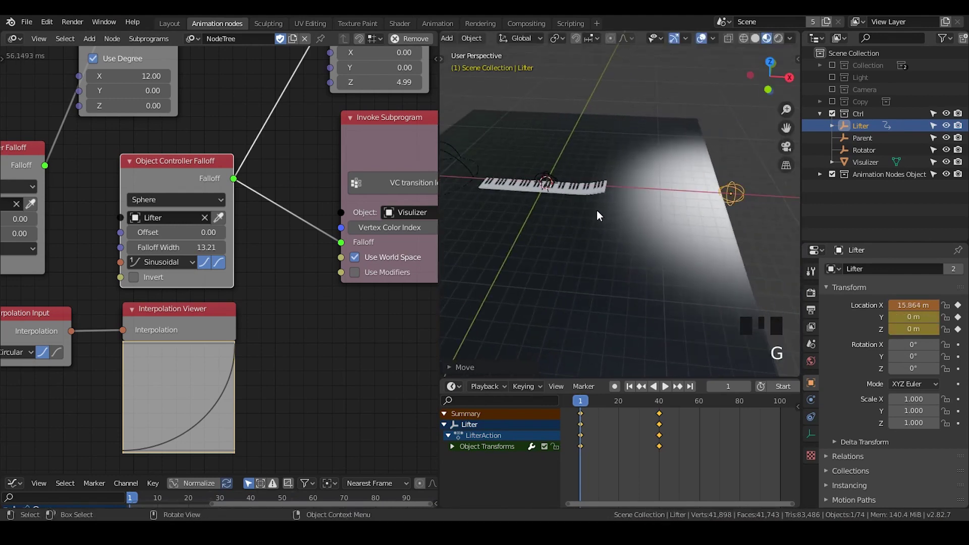
pyautogui.moveTo(620, 258); pyautogui.dragTo(740, 172, button='middle')
pyautogui.press('g')
pyautogui.press('x')
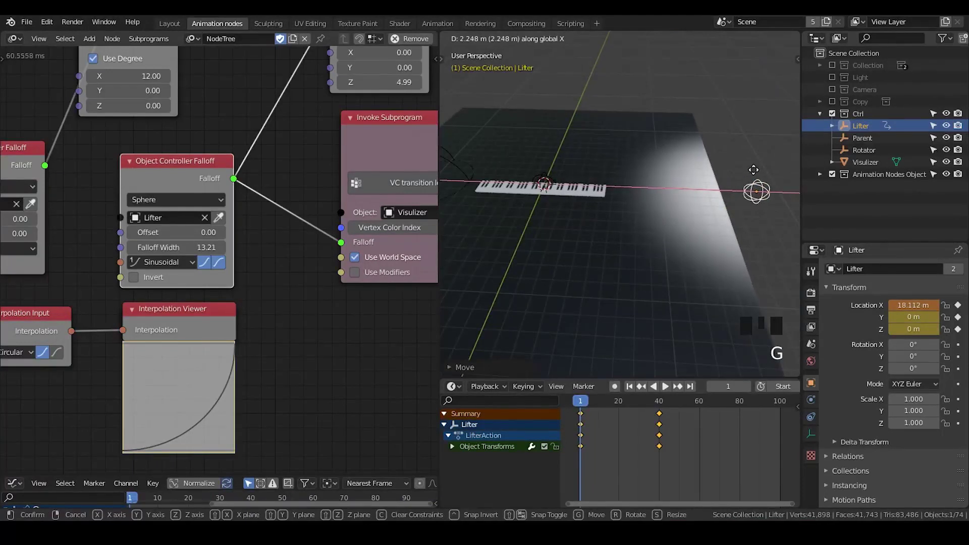
pyautogui.click(753, 169)
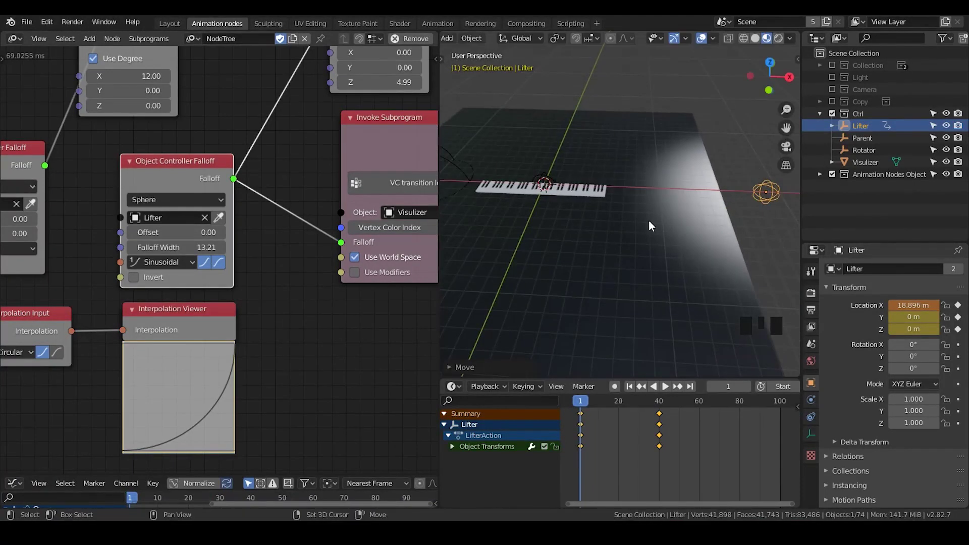
# Set the Falloff Width to 15.
pyautogui.keyDown('shift'); pyautogui.moveTo(649, 220); pyautogui.dragTo(610, 146, button='middle'); pyautogui.keyUp('shift')
pyautogui.click(614, 200)
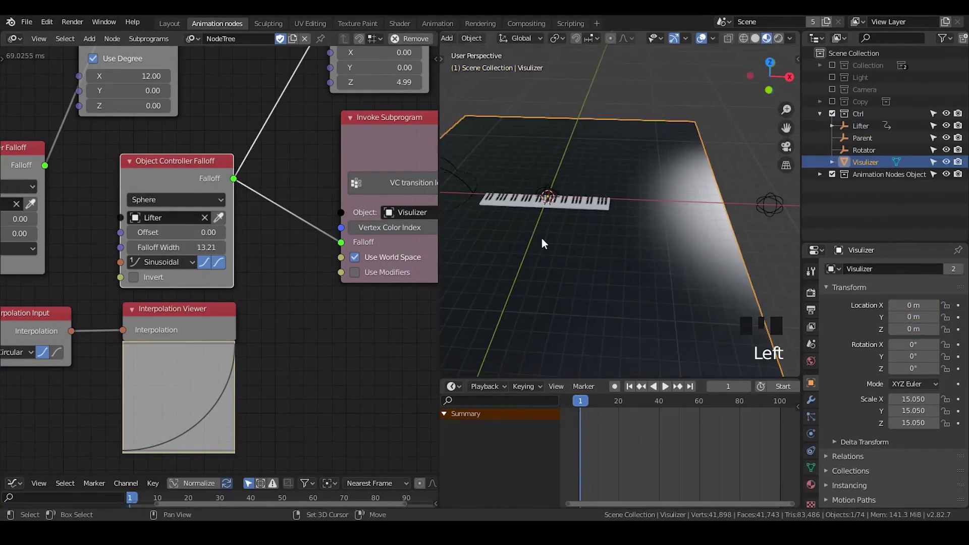
pyautogui.keyDown('shift'); pyautogui.moveTo(550, 235); pyautogui.dragTo(561, 223, button='middle'); pyautogui.keyUp('shift')
pyautogui.click(550, 195)
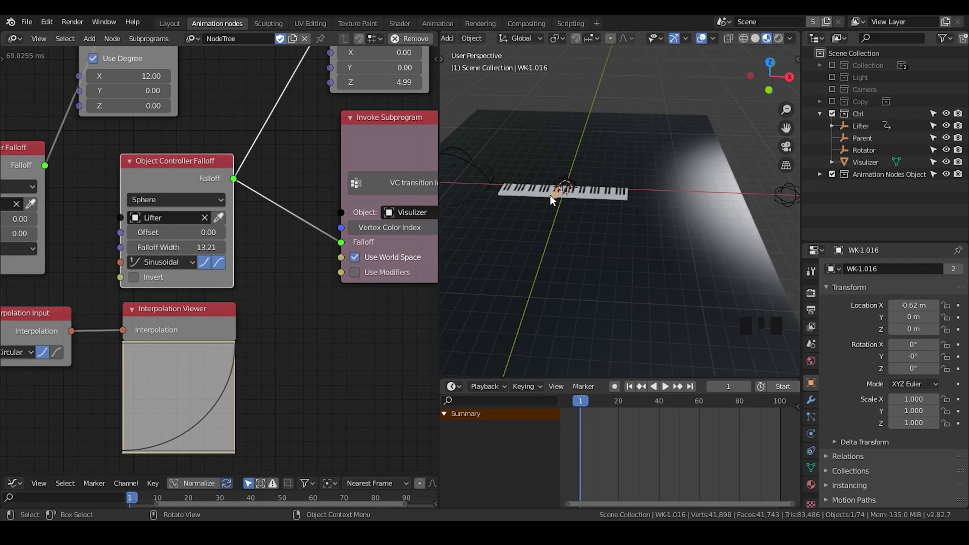
pyautogui.click(777, 204)
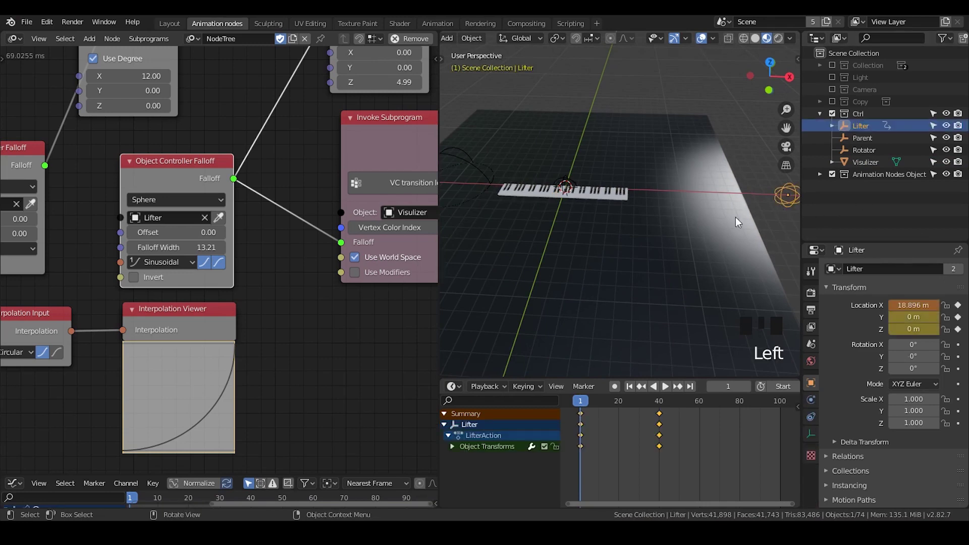
pyautogui.click(177, 247)
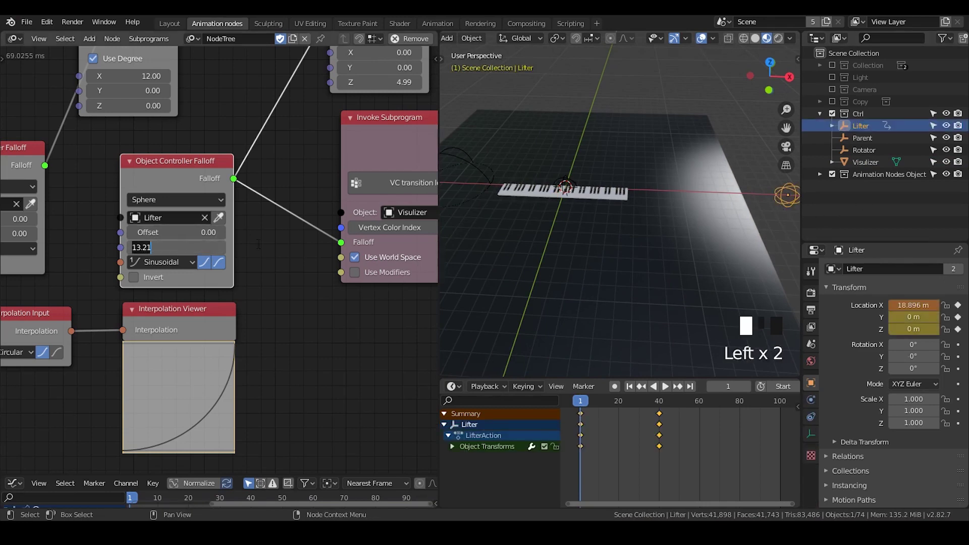
pyautogui.write('15')
pyautogui.press('Return')
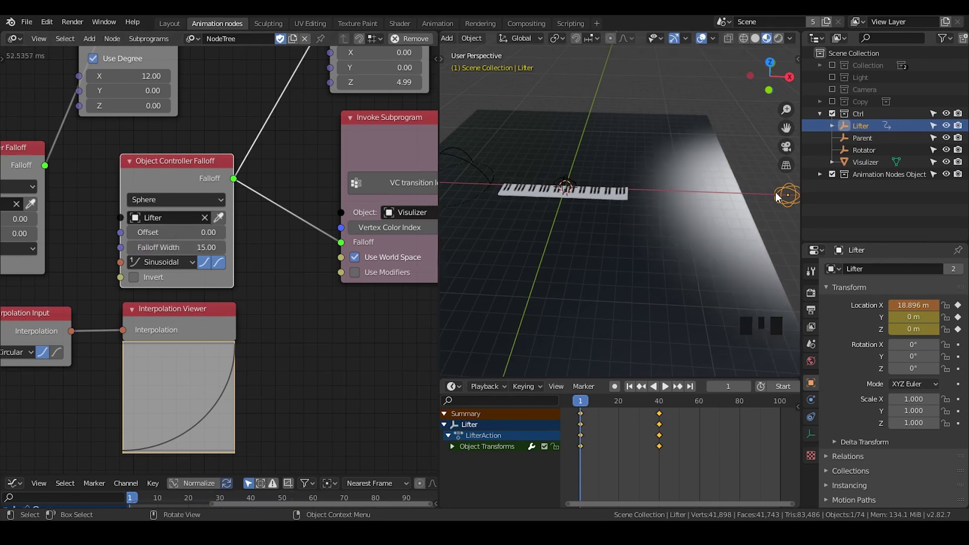
# Move the Lifter along X to 9.2976 m so the piano keys bend.
pyautogui.press('g')
pyautogui.press('x')
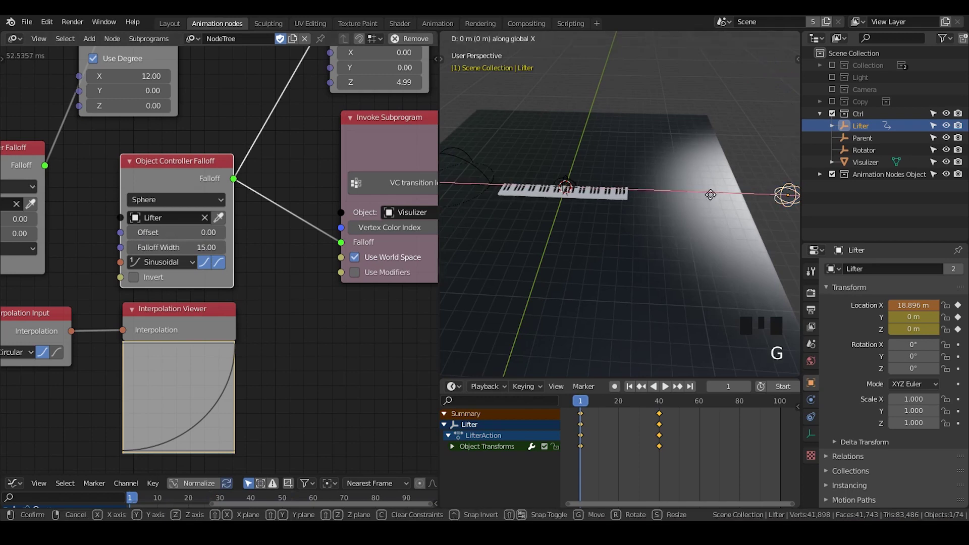
pyautogui.click(565, 190)
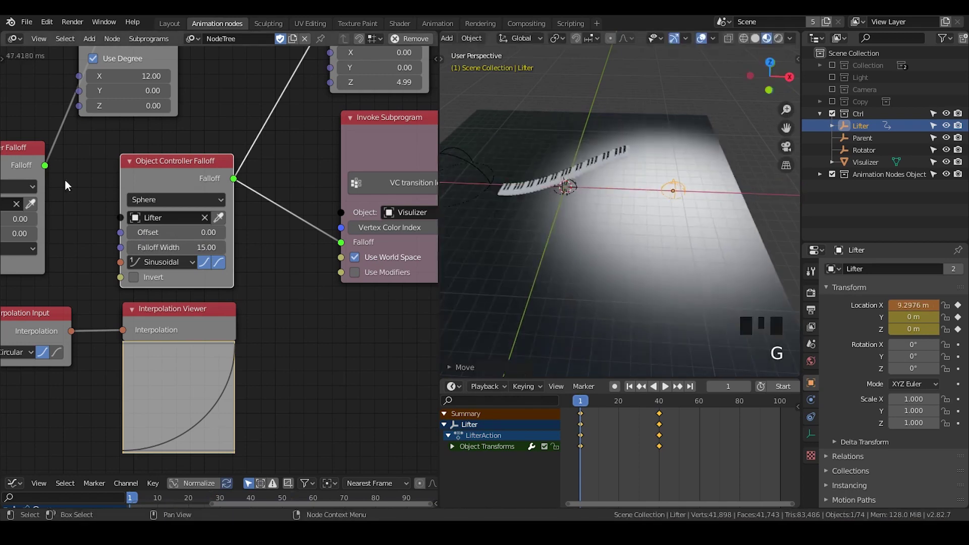
pyautogui.moveTo(136, 177); pyautogui.dragTo(206, 181, button='middle')
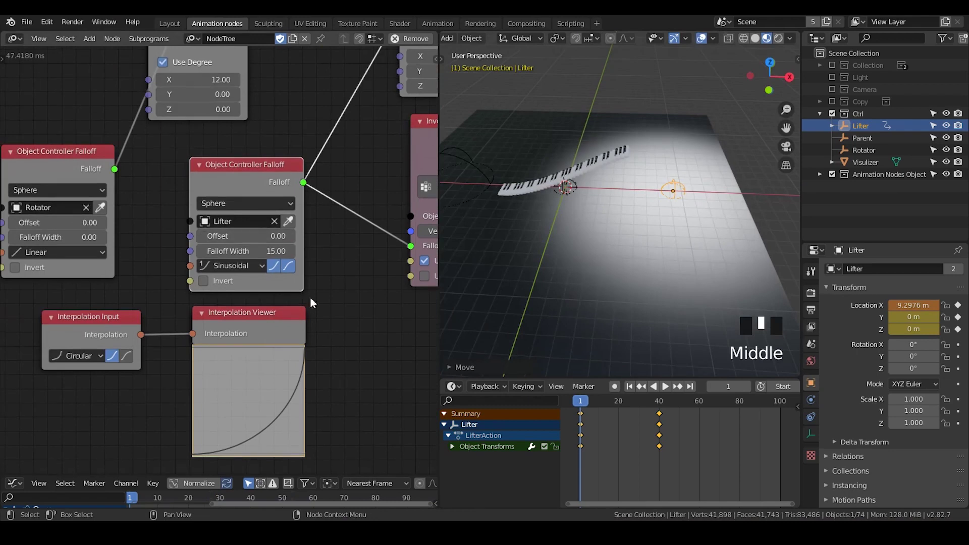
pyautogui.moveTo(294, 311); pyautogui.dragTo(235, 235, button='middle')
# Add a Spline Falloff node to the tree and place it down-right.
pyautogui.hotkey('shift', 'a')
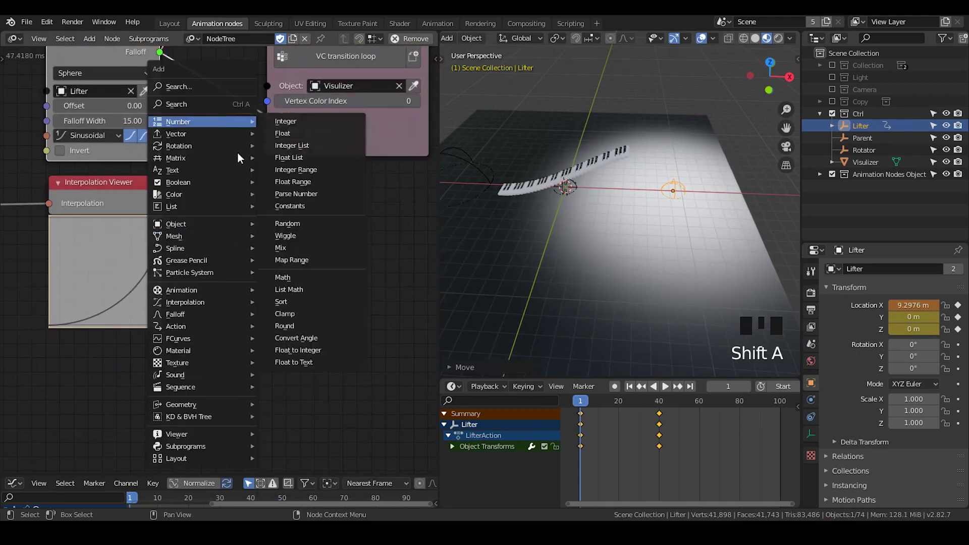
pyautogui.moveTo(192, 316)
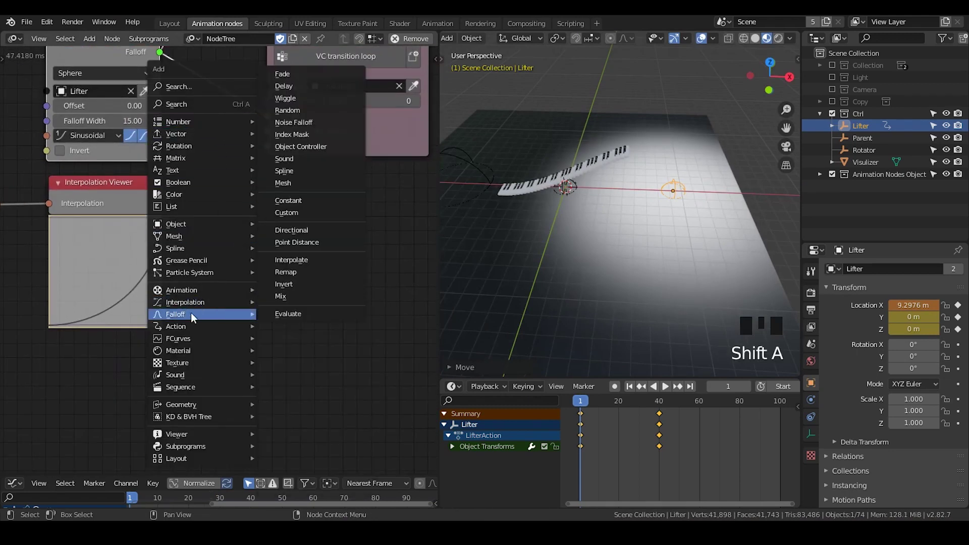
pyautogui.click(321, 173)
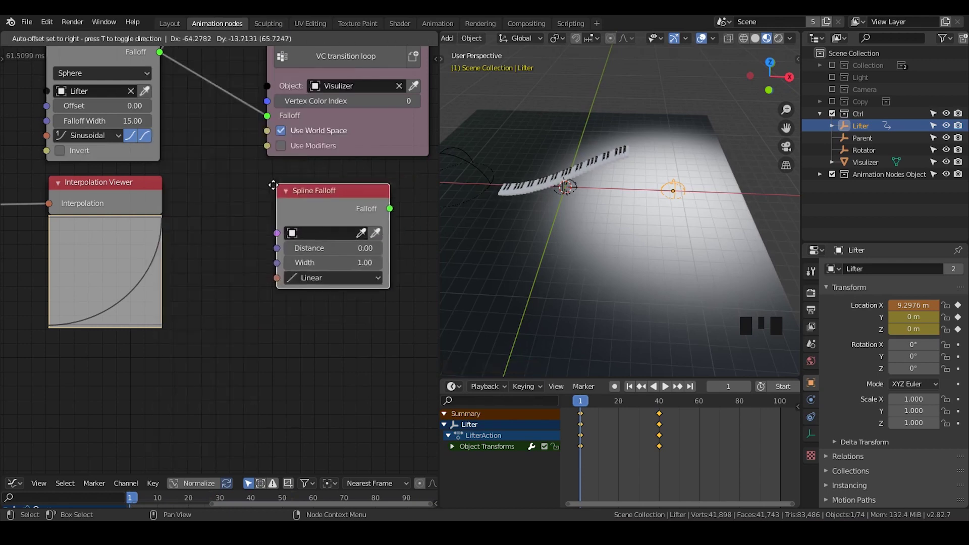
pyautogui.click(237, 167)
pyautogui.moveTo(298, 243); pyautogui.dragTo(343, 211)
# Delete the Interpolation Viewer node and move the Spline Falloff node up-left.
pyautogui.click(86, 209)
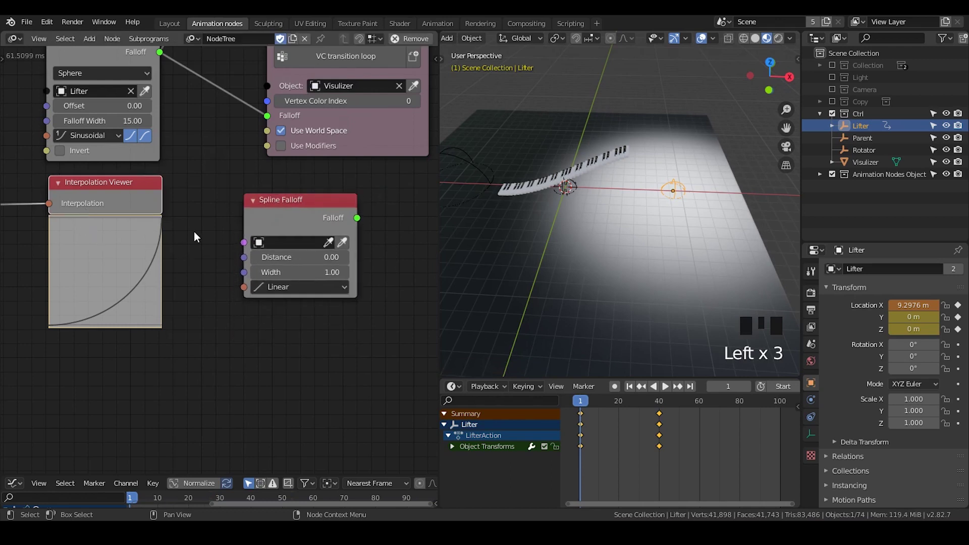
pyautogui.press('x')
pyautogui.moveTo(119, 264); pyautogui.dragTo(198, 237, button='middle')
pyautogui.click(142, 205)
pyautogui.moveTo(397, 219); pyautogui.dragTo(314, 224, button='middle')
pyautogui.moveTo(315, 224); pyautogui.dragTo(228, 191)
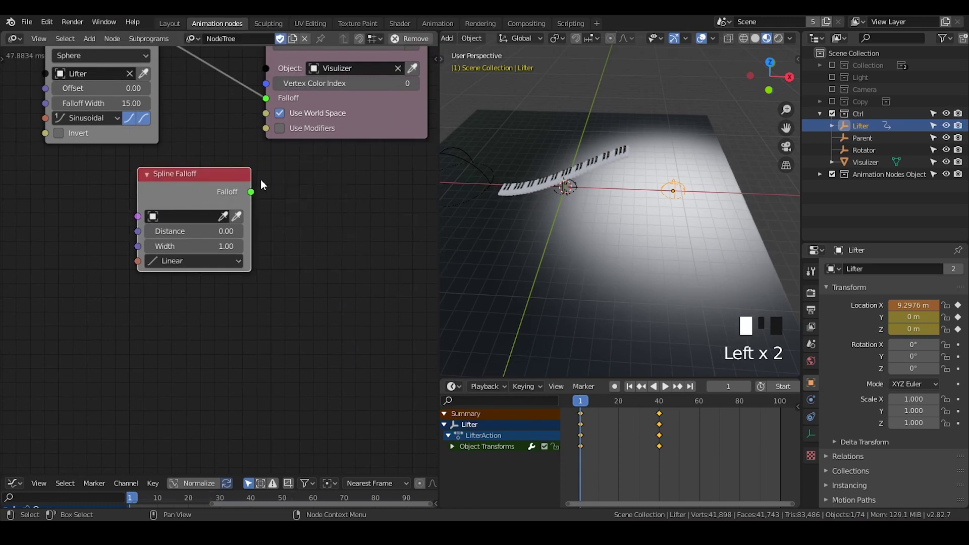
# Delete the Spline Falloff node and add a Wiggle Falloff node in its place.
pyautogui.press('x')
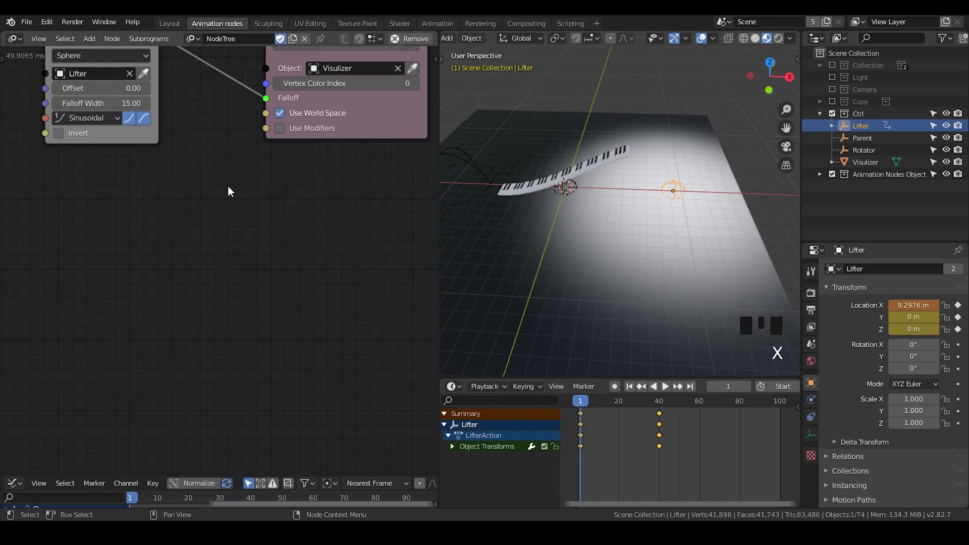
pyautogui.hotkey('ctrl', 'a')
pyautogui.press('Escape')
pyautogui.hotkey('shift', 'a')
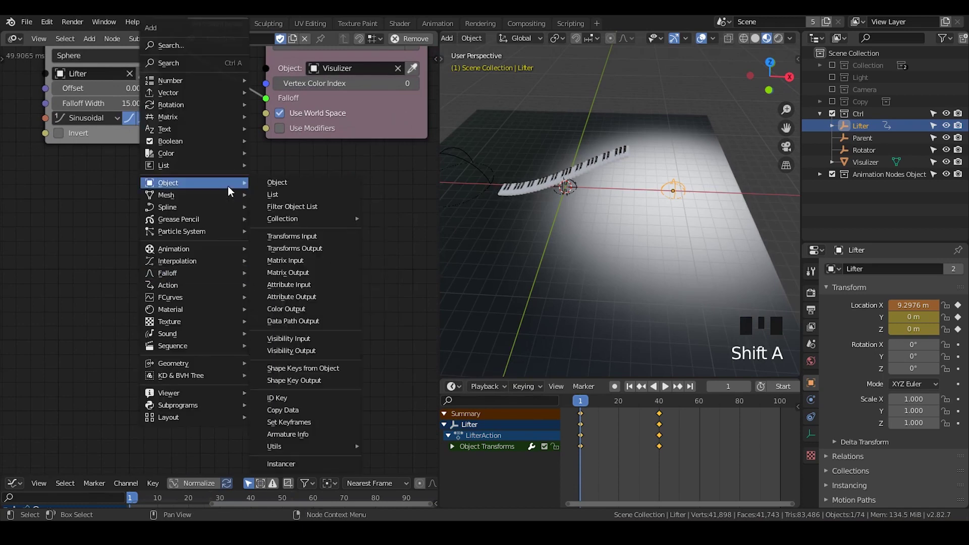
pyautogui.moveTo(227, 195)
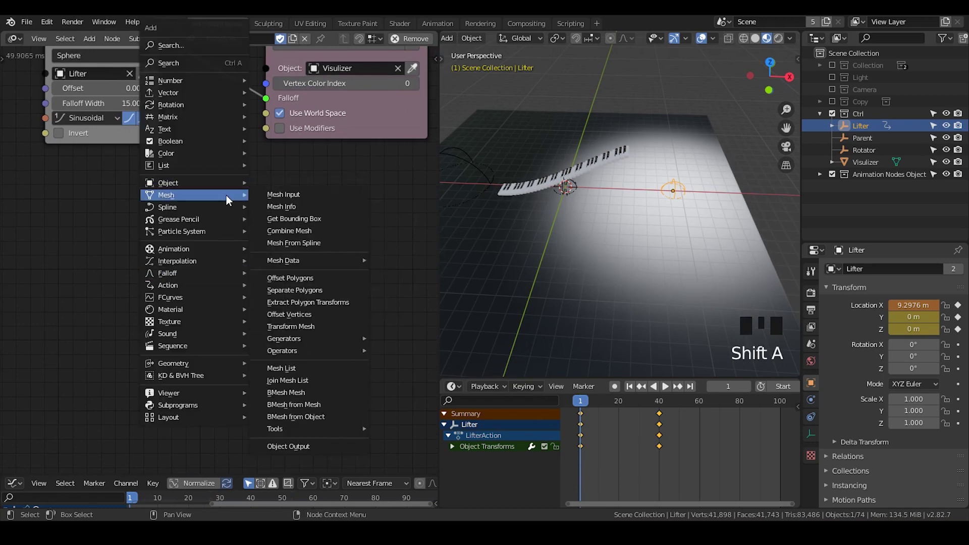
pyautogui.moveTo(217, 273)
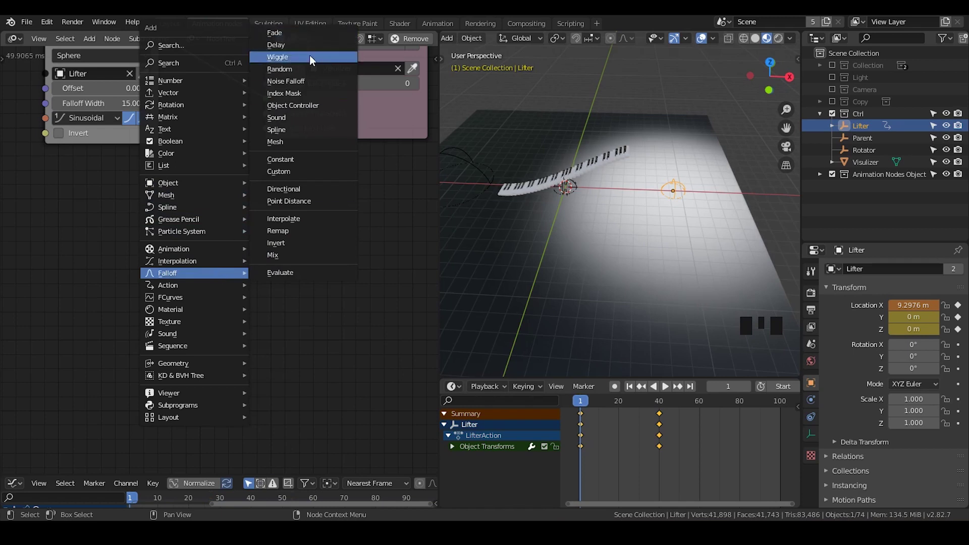
pyautogui.click(278, 57)
pyautogui.click(213, 210)
# Add a Noise Falloff node via 'noise' search beside Wiggle, and set Wiggle Amplitude to 1.00.
pyautogui.hotkey('shift', 'a')
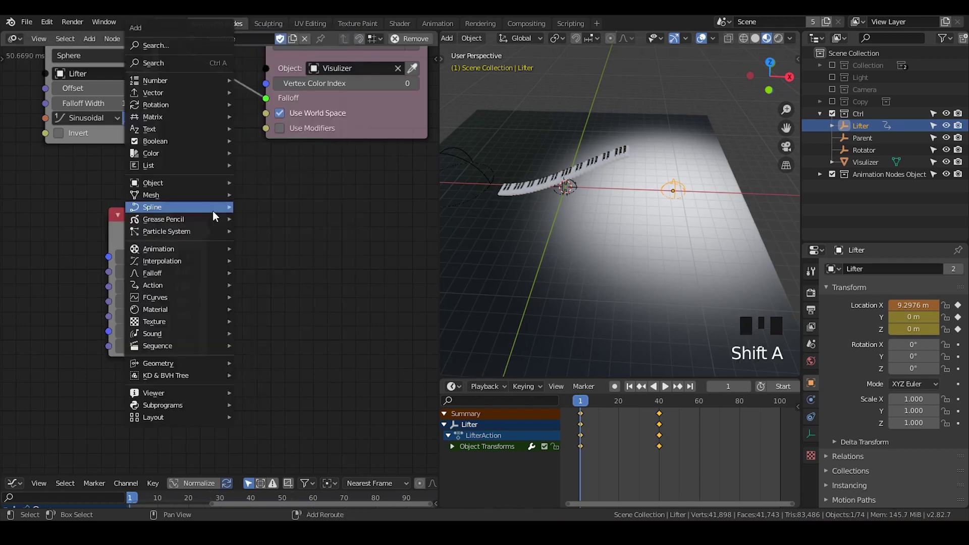
pyautogui.click(168, 61)
pyautogui.write('noise')
pyautogui.press('Return')
pyautogui.click(259, 194)
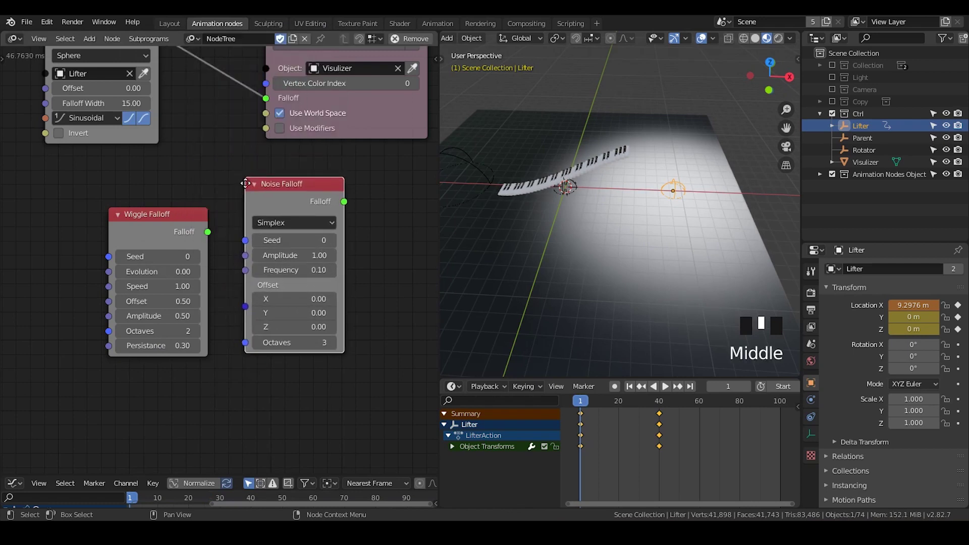
pyautogui.moveTo(259, 194); pyautogui.dragTo(249, 143, button='middle')
pyautogui.press('g')
pyautogui.click(257, 166)
pyautogui.moveTo(151, 266); pyautogui.dragTo(198, 265)
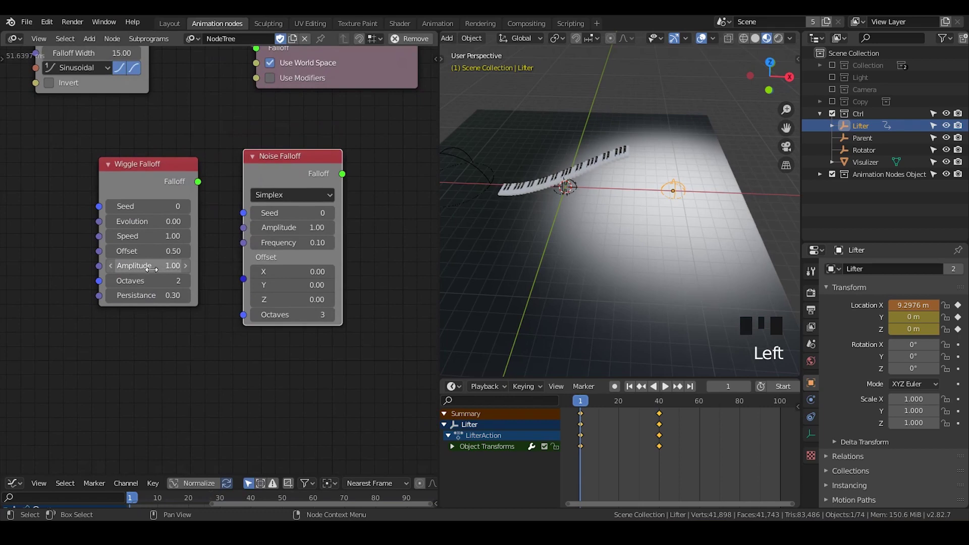
pyautogui.moveTo(293, 228); pyautogui.dragTo(295, 227)
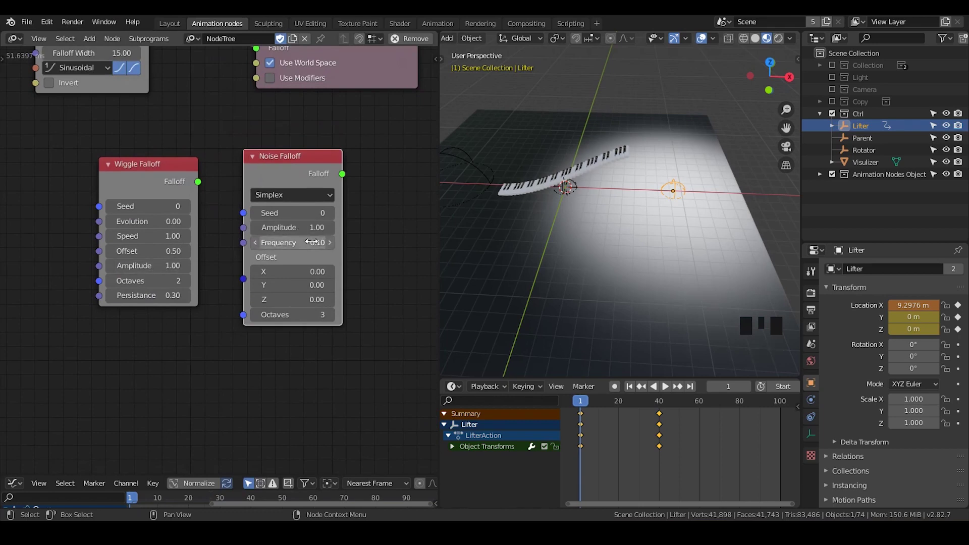
# Sketch horizontal, vertical and cross-shaped annotation strokes beside the falloff nodes.
pyautogui.moveTo(312, 242); pyautogui.dragTo(279, 214, button='middle')
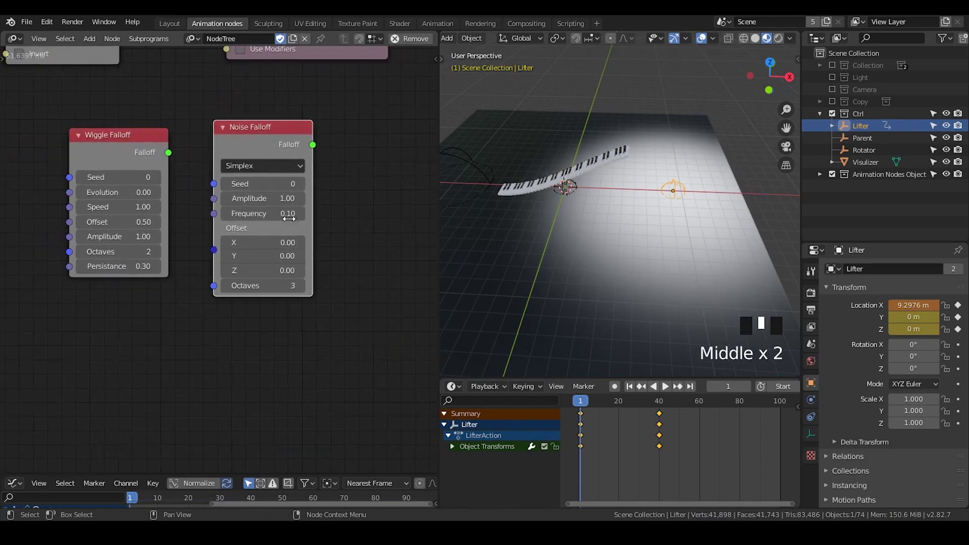
pyautogui.moveTo(362, 166); pyautogui.dragTo(291, 166, button='middle')
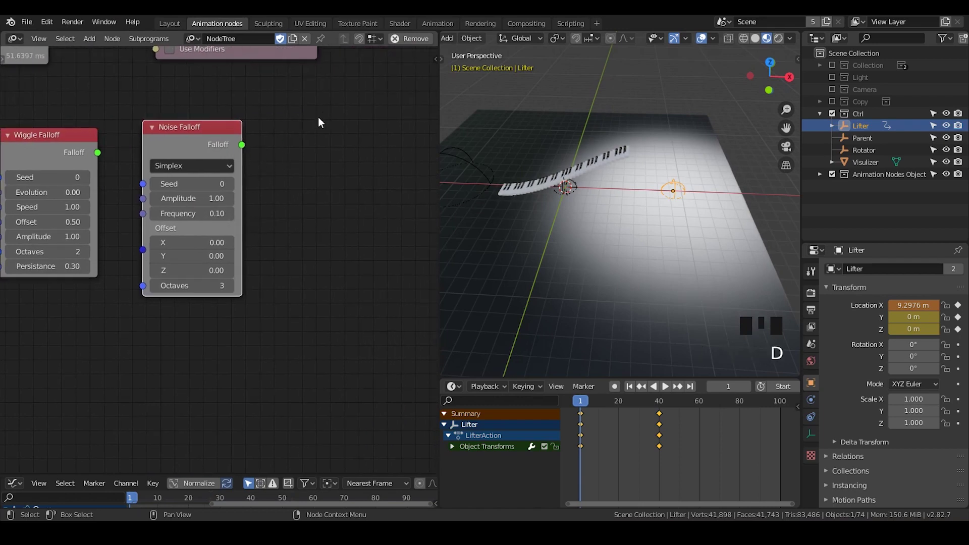
pyautogui.moveTo(307, 123); pyautogui.dragTo(345, 123)
pyautogui.moveTo(373, 92); pyautogui.dragTo(374, 148)
pyautogui.click(310, 230)
pyautogui.moveTo(311, 230)
pyautogui.mouseDown()
pyautogui.moveTo(337, 224)
pyautogui.moveTo(317, 262)
pyautogui.mouseUp()
pyautogui.moveTo(377, 185); pyautogui.dragTo(377, 255)
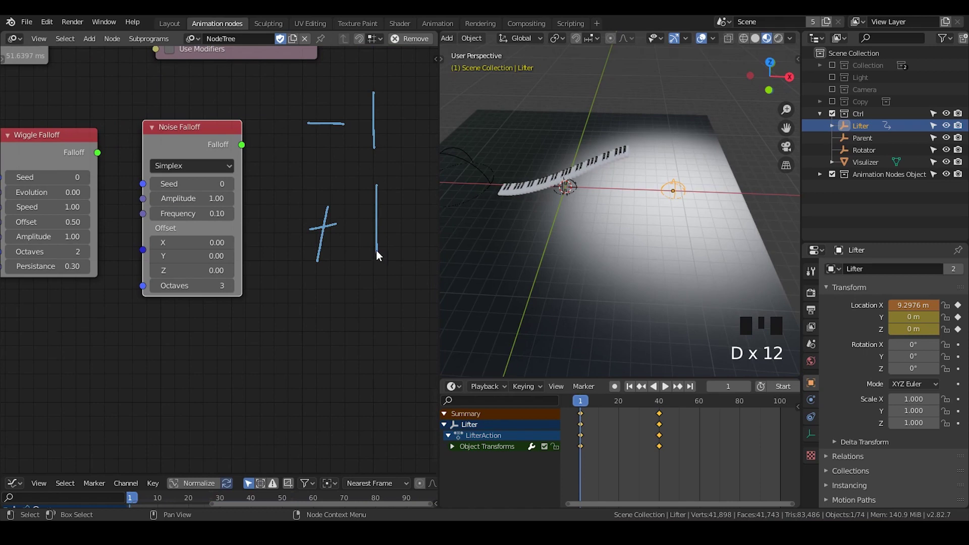
# Select the Visulizer plane and link Noise Falloff to the subprogram's Falloff input.
pyautogui.click(531, 113)
pyautogui.keyDown('shift'); pyautogui.moveTo(578, 117); pyautogui.dragTo(628, 104, button='middle'); pyautogui.keyUp('shift')
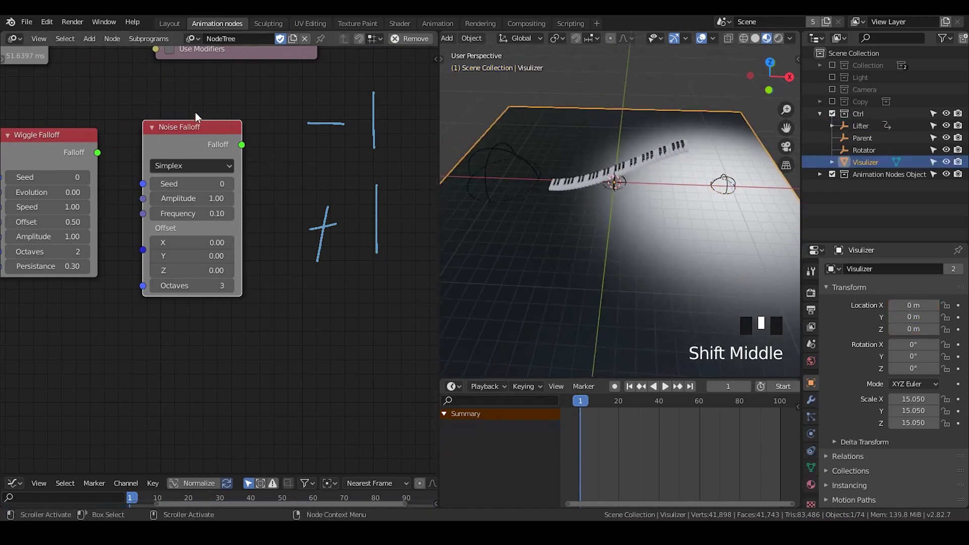
pyautogui.moveTo(162, 109); pyautogui.dragTo(231, 307, button='middle')
pyautogui.scroll(1, 231, 307)
pyautogui.click(253, 372)
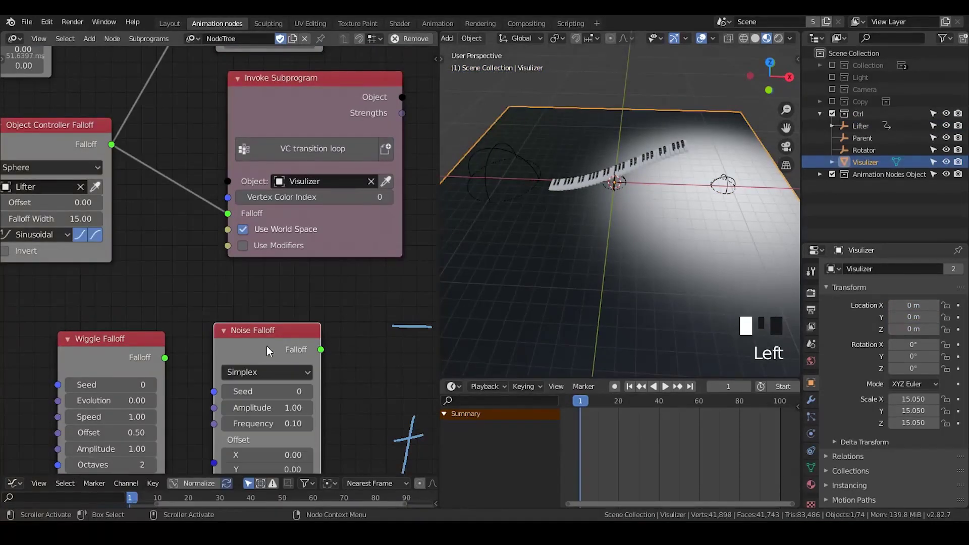
pyautogui.moveTo(268, 346); pyautogui.dragTo(228, 213)
pyautogui.moveTo(270, 326); pyautogui.dragTo(279, 259, button='middle')
# Rearrange the Noise Falloff and Wiggle Falloff nodes so neither hides the other.
pyautogui.moveTo(111, 202); pyautogui.dragTo(81, 210)
pyautogui.moveTo(170, 275); pyautogui.dragTo(281, 345)
pyautogui.moveTo(244, 305); pyautogui.dragTo(211, 228, button='middle')
pyautogui.moveTo(63, 145); pyautogui.dragTo(156, 180)
pyautogui.moveTo(330, 252); pyautogui.dragTo(242, 237, button='middle')
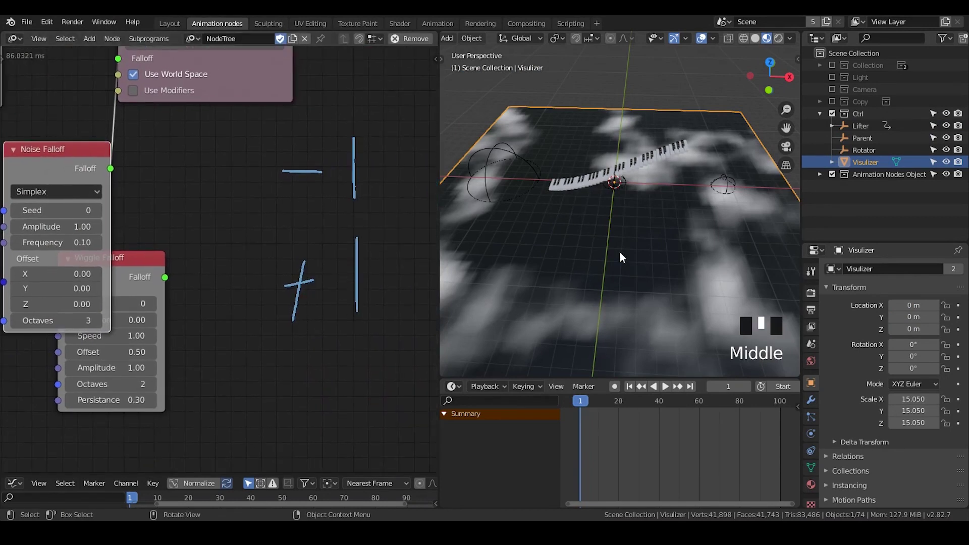
pyautogui.click(722, 226)
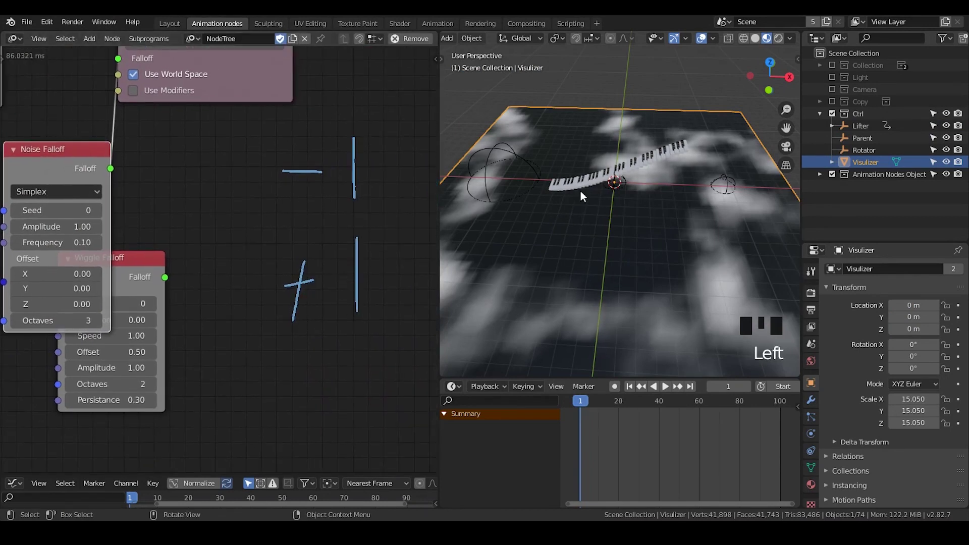
pyautogui.moveTo(264, 222); pyautogui.dragTo(186, 211, button='middle')
# Sketch a U-shaped stroke and several vertical annotation lines, then move Noise Falloff left.
pyautogui.press('d')
pyautogui.moveTo(341, 146); pyautogui.dragTo(365, 135)
pyautogui.moveTo(388, 227); pyautogui.dragTo(388, 290)
pyautogui.moveTo(319, 97); pyautogui.dragTo(318, 133)
pyautogui.moveTo(315, 167); pyautogui.dragTo(315, 189)
pyautogui.moveTo(320, 225); pyautogui.dragTo(320, 236)
pyautogui.moveTo(321, 272); pyautogui.dragTo(320, 309)
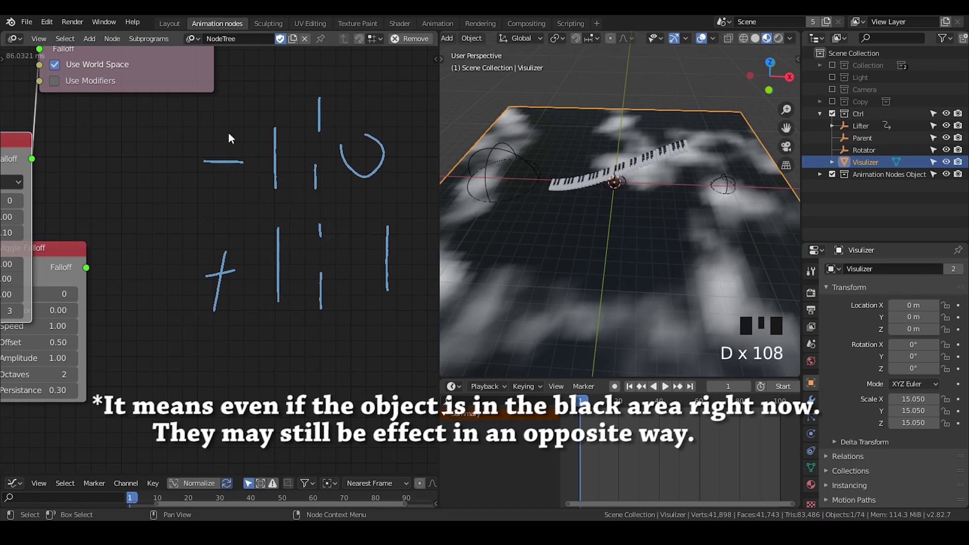
pyautogui.moveTo(67, 196); pyautogui.dragTo(287, 198, button='middle')
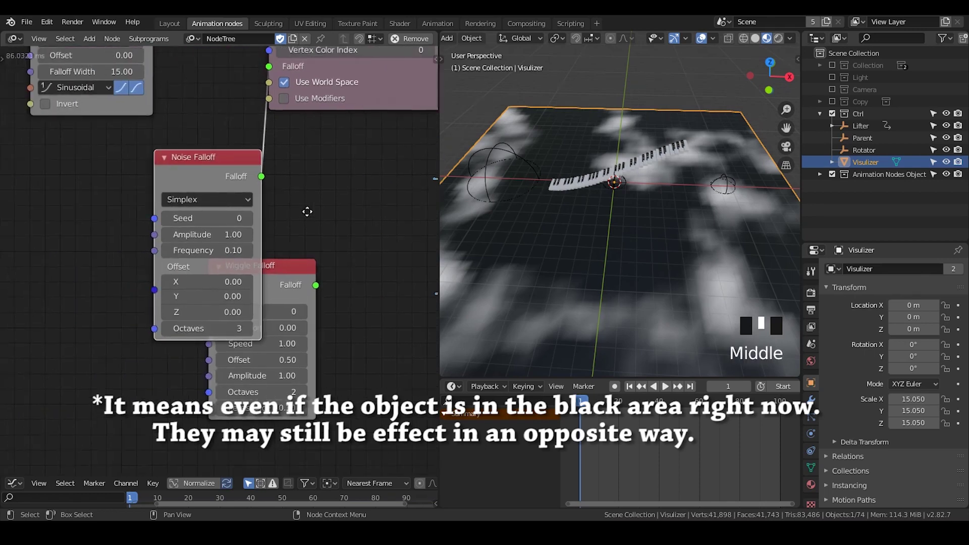
pyautogui.moveTo(225, 161); pyautogui.dragTo(121, 158)
# Insert a Remap Falloff node into the Noise Falloff link with Input Min -1.00.
pyautogui.moveTo(225, 198); pyautogui.dragTo(313, 198, button='middle')
pyautogui.hotkey('ctrl', 'a')
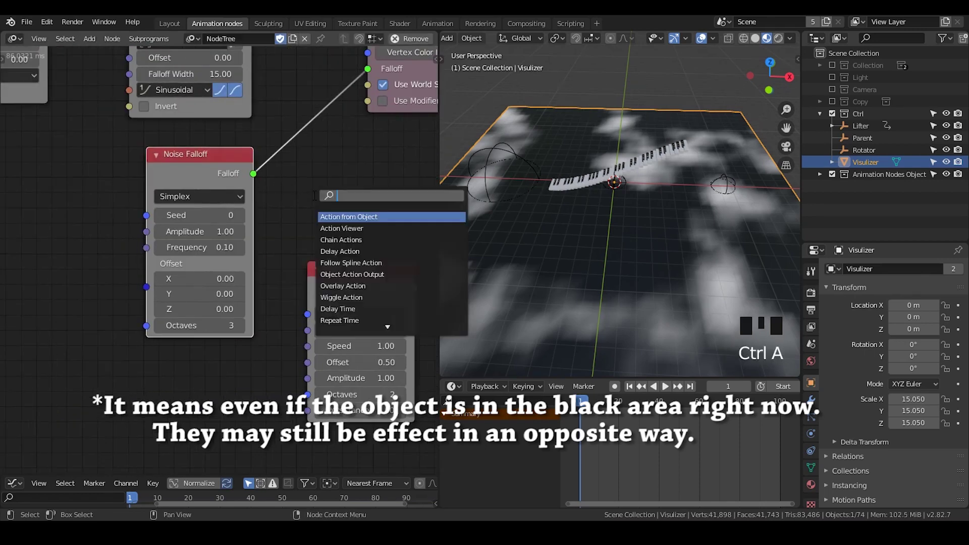
pyautogui.write('remap')
pyautogui.press('Return')
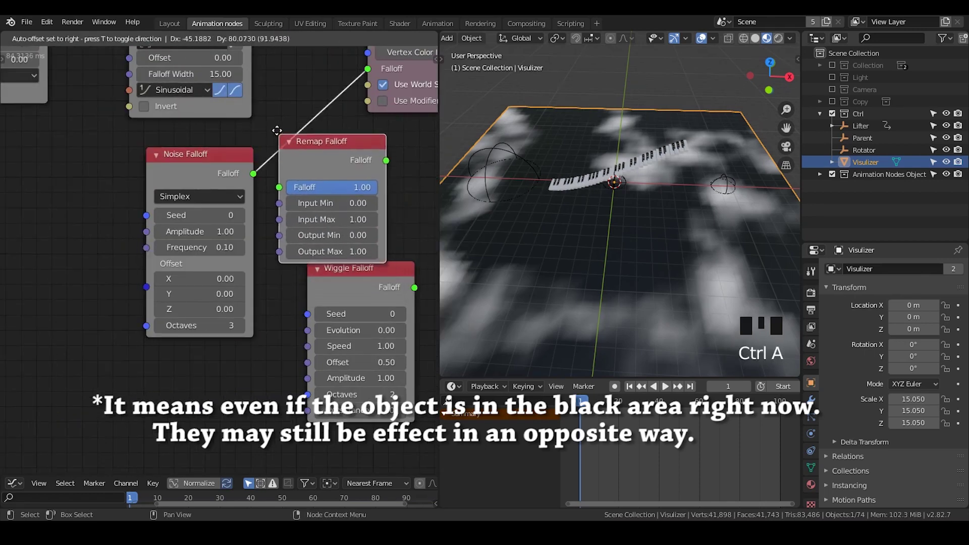
pyautogui.click(355, 195)
pyautogui.click(356, 195)
pyautogui.write('-1')
pyautogui.press('Return')
pyautogui.moveTo(350, 211); pyautogui.dragTo(278, 200, button='middle')
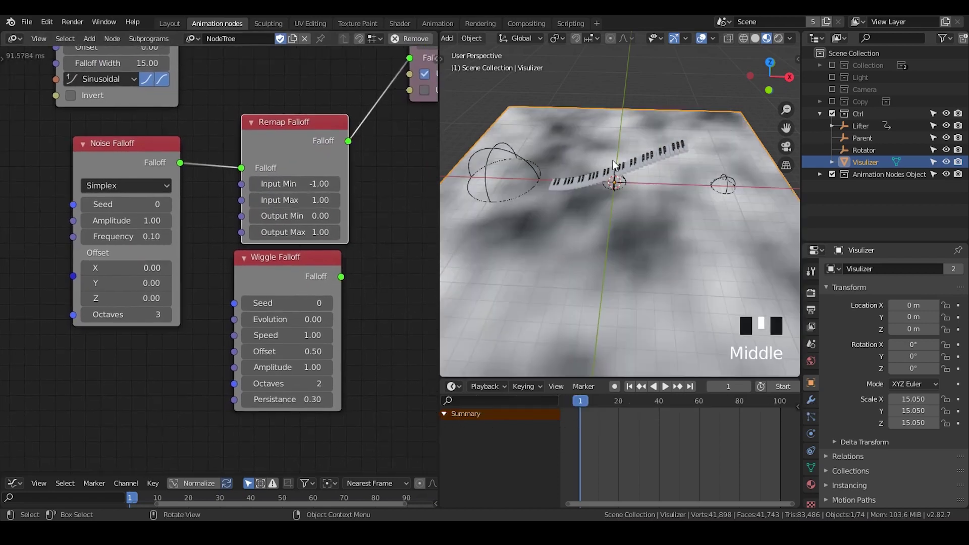
# Switch the Noise Falloff type through Perlin and Cubic, ending on Cellular.
pyautogui.moveTo(616, 166); pyautogui.dragTo(608, 156, button='middle')
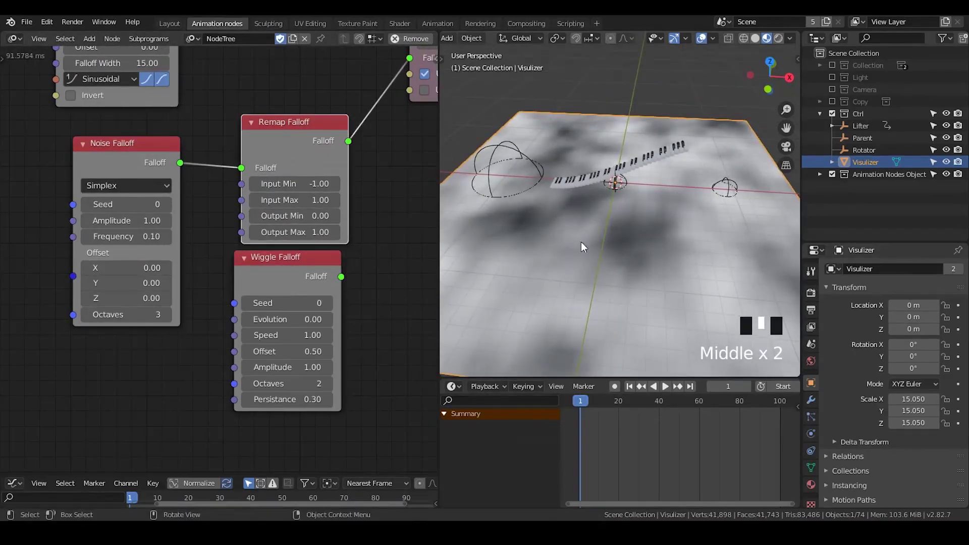
pyautogui.scroll(-1, 639, 209)
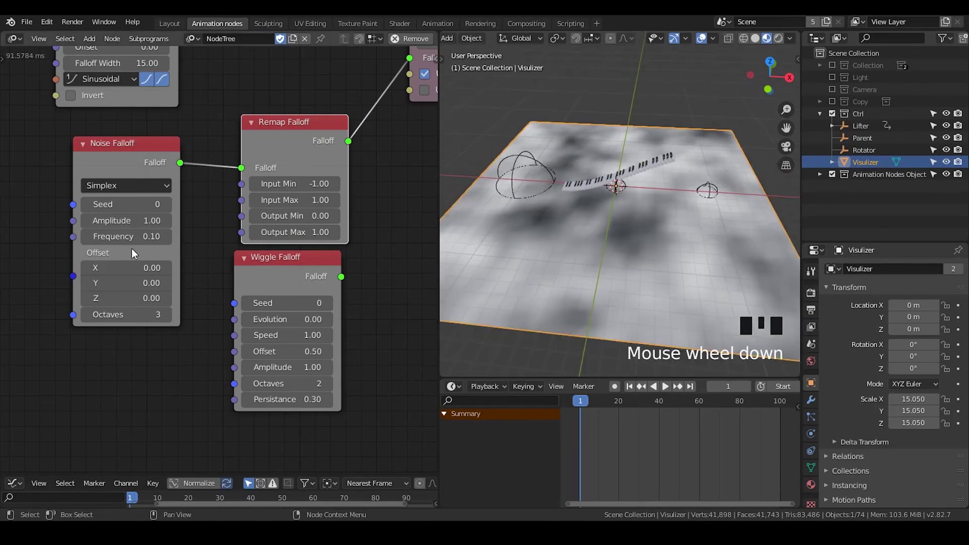
pyautogui.click(129, 186)
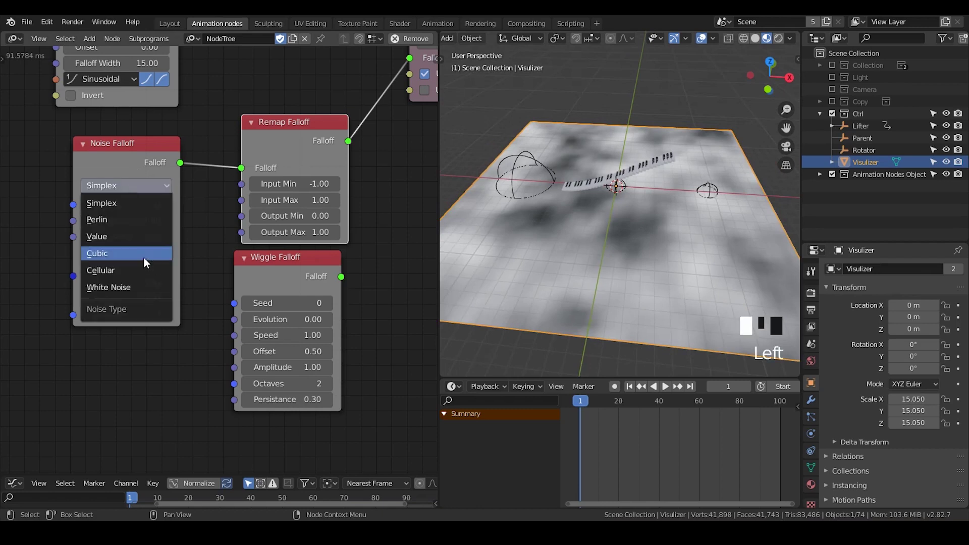
pyautogui.click(109, 220)
pyautogui.click(131, 187)
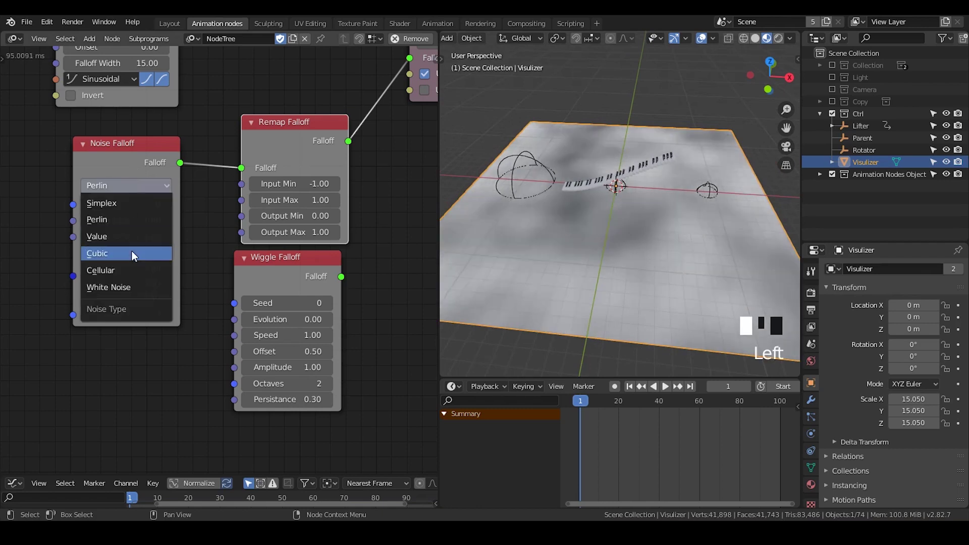
pyautogui.click(131, 248)
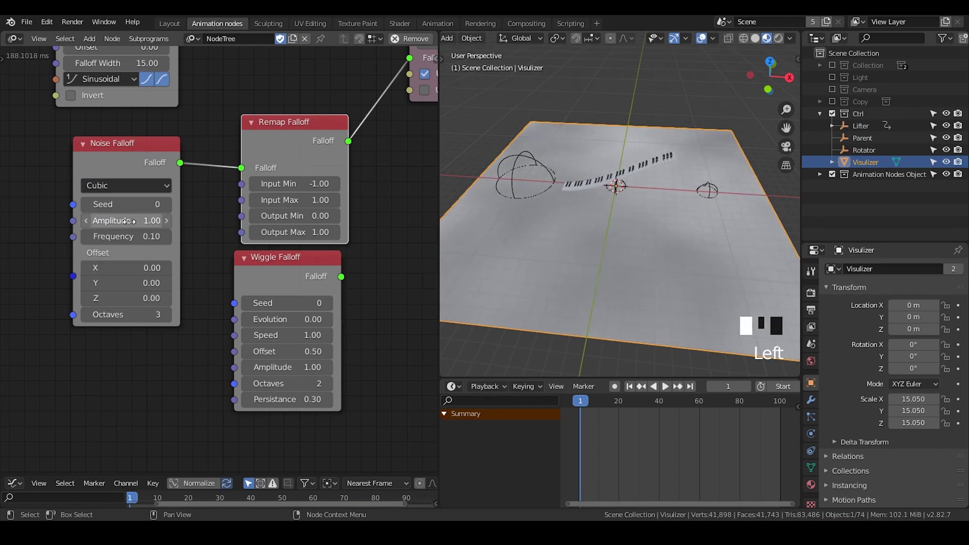
pyautogui.click(138, 183)
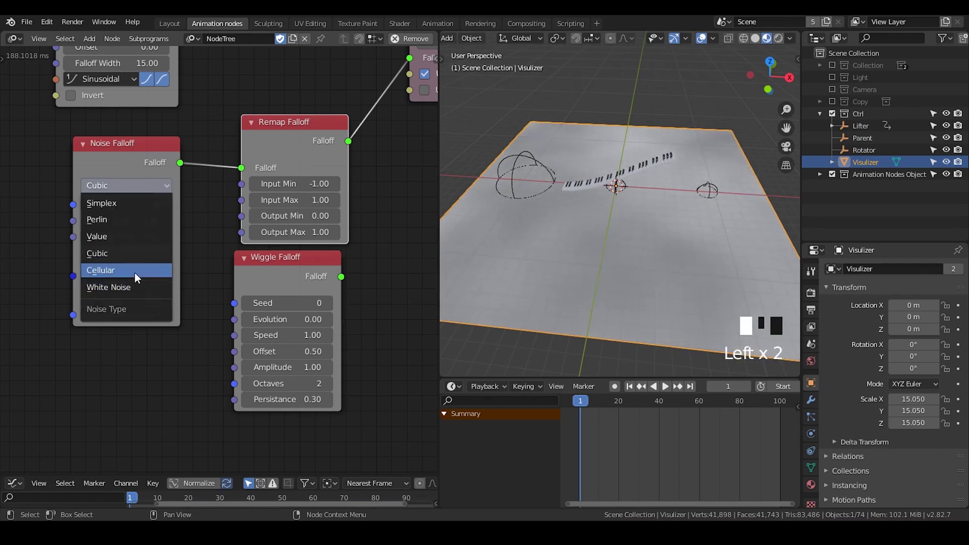
pyautogui.click(134, 271)
pyautogui.moveTo(664, 183)
pyautogui.mouseDown(button='middle')
pyautogui.moveTo(667, 215)
pyautogui.moveTo(665, 197)
pyautogui.mouseUp(button='middle')
# Reposition the Remap Falloff node up-left and deselect it.
pyautogui.moveTo(304, 154); pyautogui.dragTo(296, 113)
pyautogui.moveTo(306, 189); pyautogui.dragTo(259, 219, button='middle')
pyautogui.moveTo(258, 125); pyautogui.dragTo(266, 136)
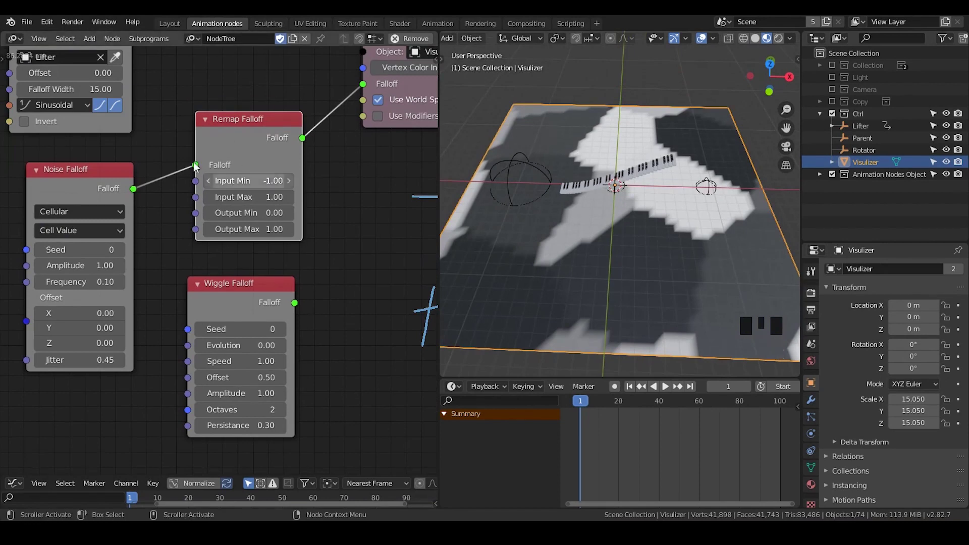
pyautogui.moveTo(315, 106); pyautogui.dragTo(318, 137, button='middle')
pyautogui.click(264, 175)
pyautogui.scroll(3, 293, 269)
pyautogui.scroll(-3, 294, 268)
pyautogui.scroll(-2, 294, 268)
pyautogui.moveTo(296, 274); pyautogui.dragTo(286, 257, button='middle')
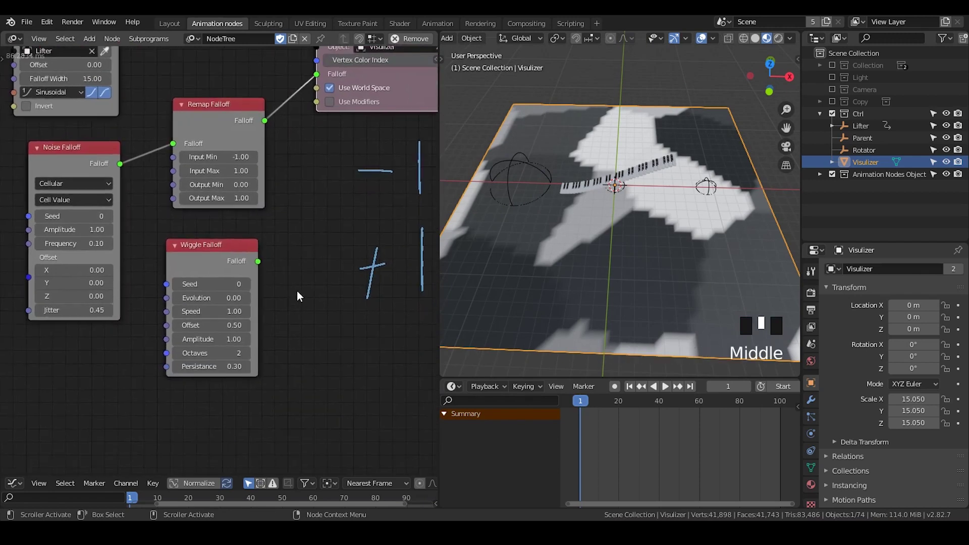
pyautogui.scroll(-1, 297, 295)
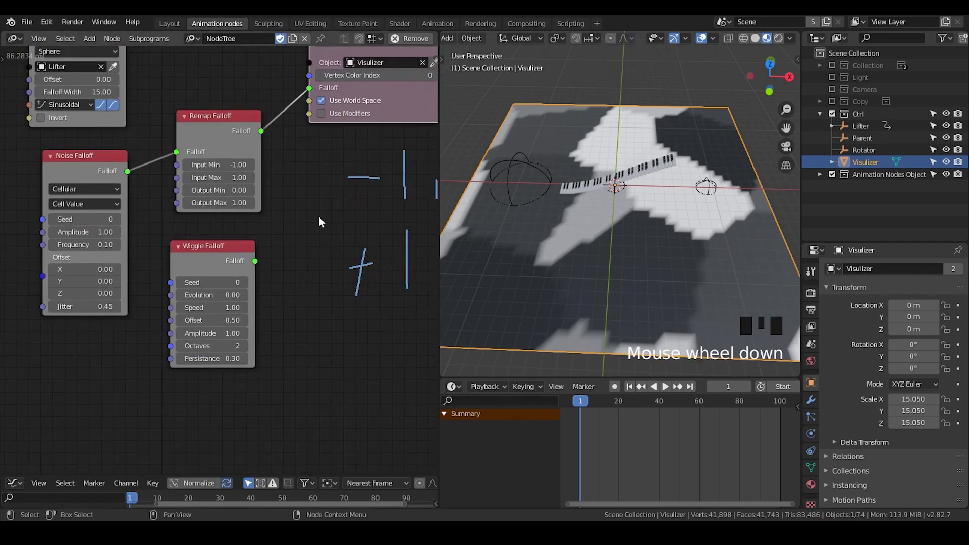